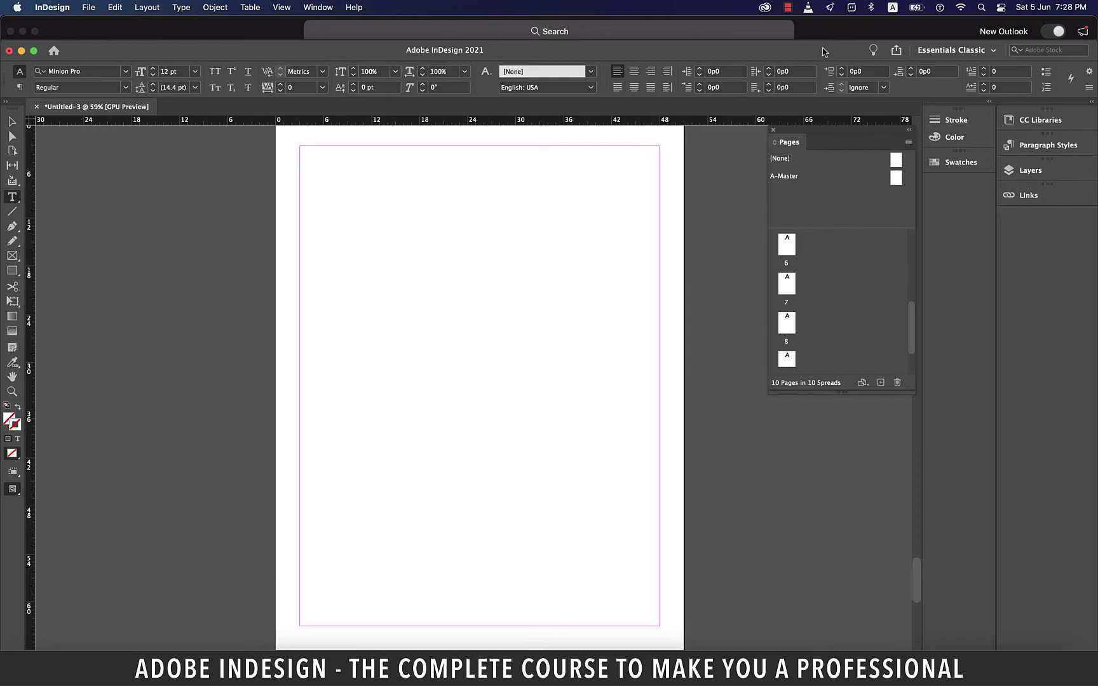
# - Maximize the InDesign window and show the Pages panel from the Window menu
pyautogui.doubleClick(823, 51)
pyautogui.click(318, 7)
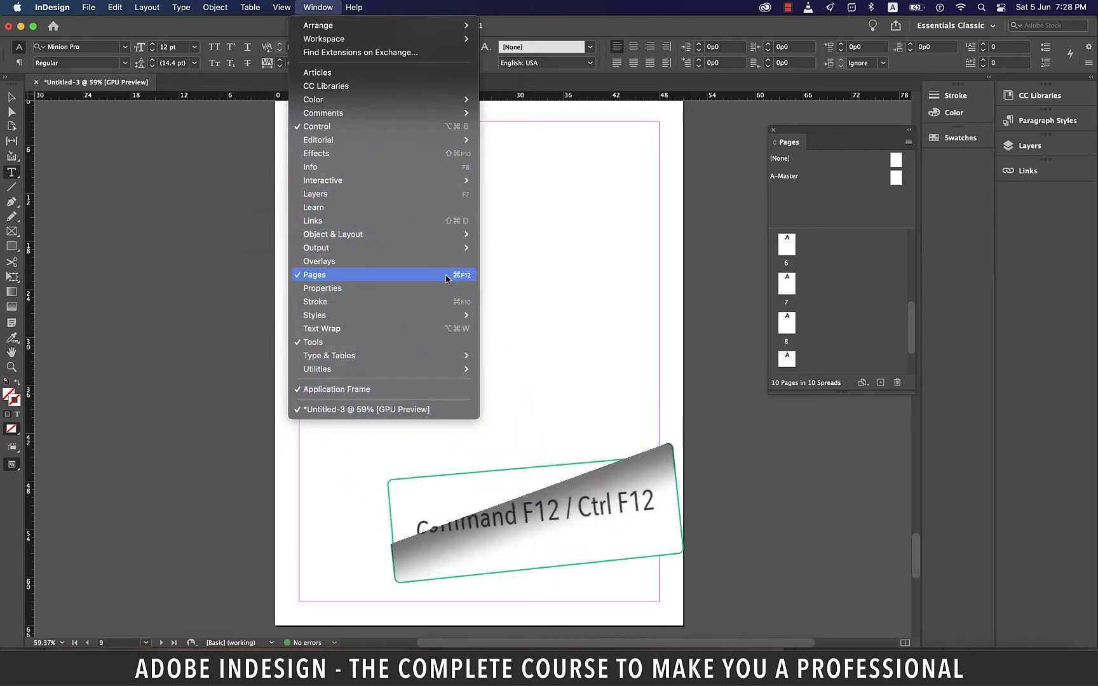
pyautogui.click(562, 276)
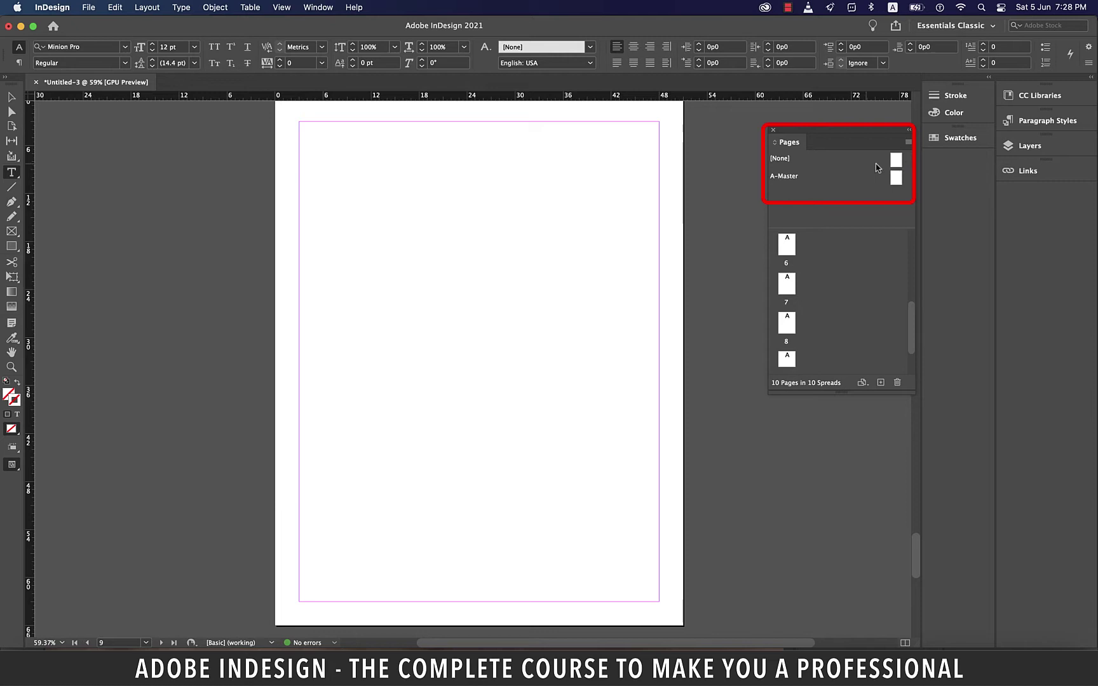
# - Select the [None] master and lengthen the Pages panel so pages 1–7 are visible
pyautogui.moveTo(896, 161); pyautogui.dragTo(897, 180)
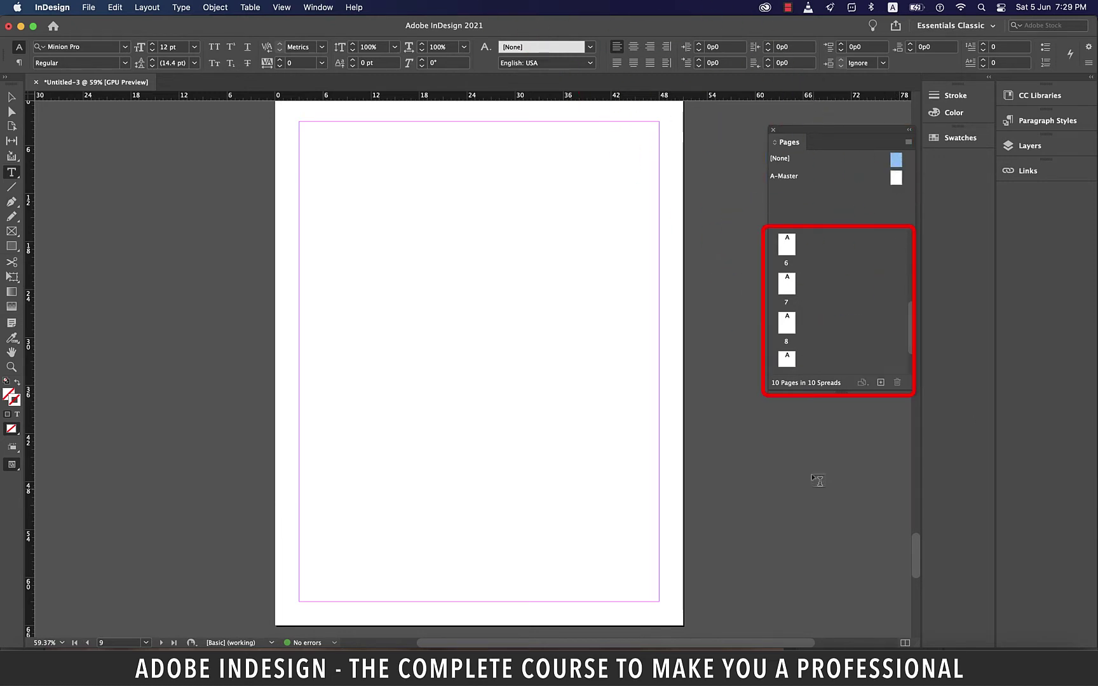
pyautogui.scroll(5, 810, 278)
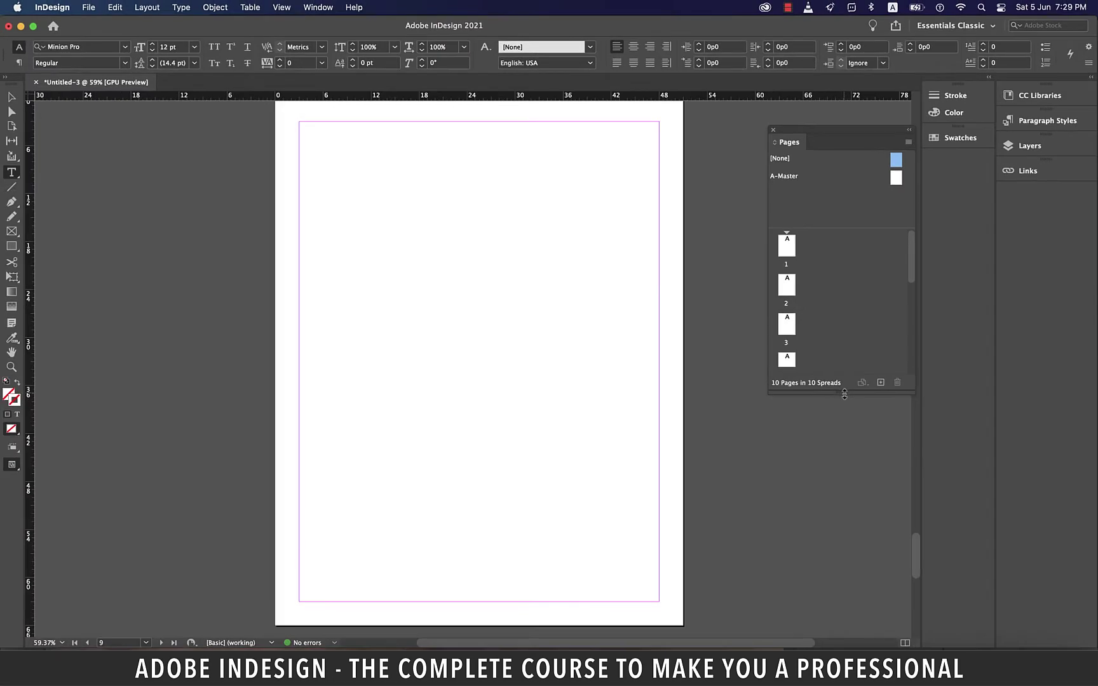
pyautogui.moveTo(844, 394); pyautogui.dragTo(844, 533)
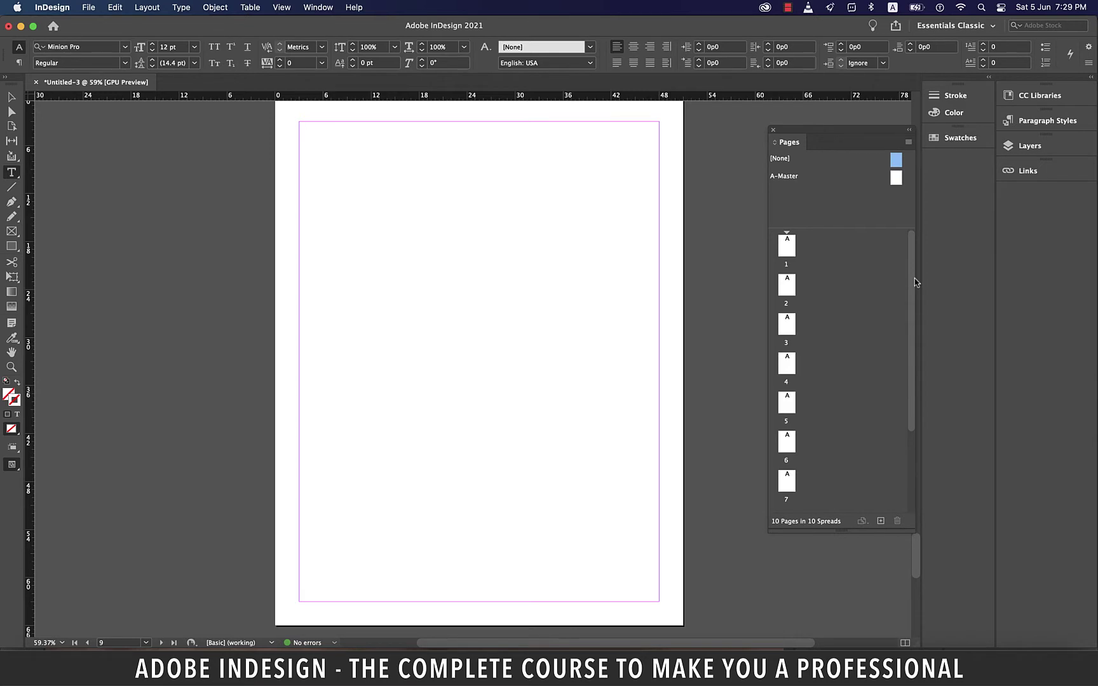
# - On A-Master, draw a circle filled with the C=0 M=100 Y=0 K=0 magenta swatch
pyautogui.doubleClick(896, 178)
pyautogui.press('l')
pyautogui.moveTo(458, 152); pyautogui.dragTo(514, 214)
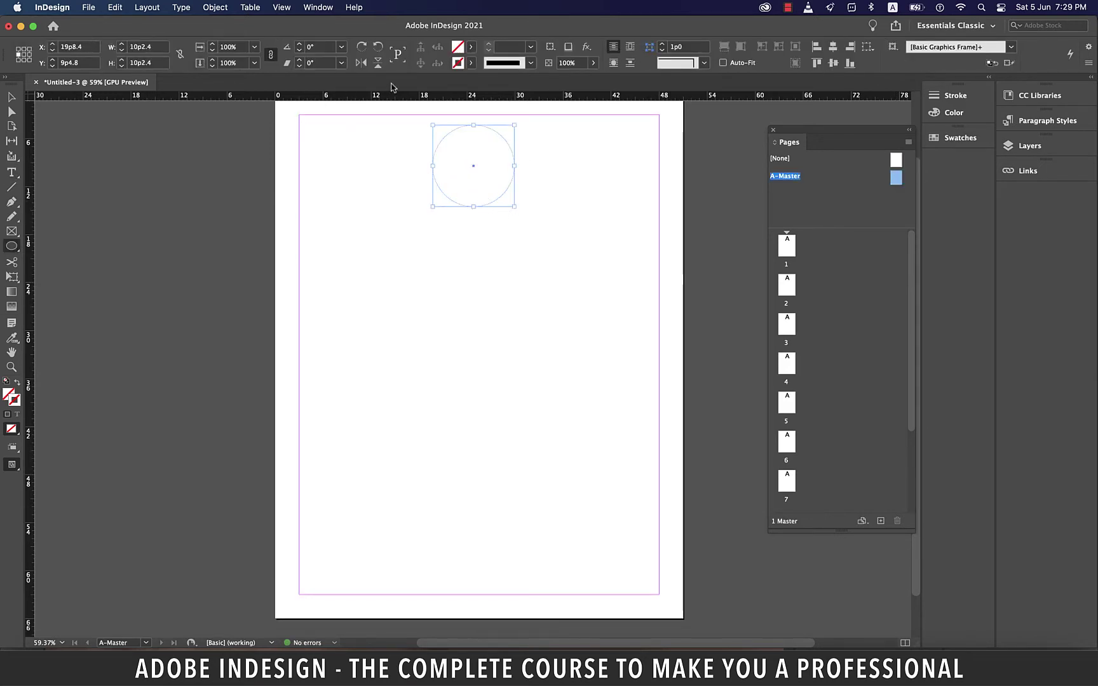
pyautogui.click(471, 46)
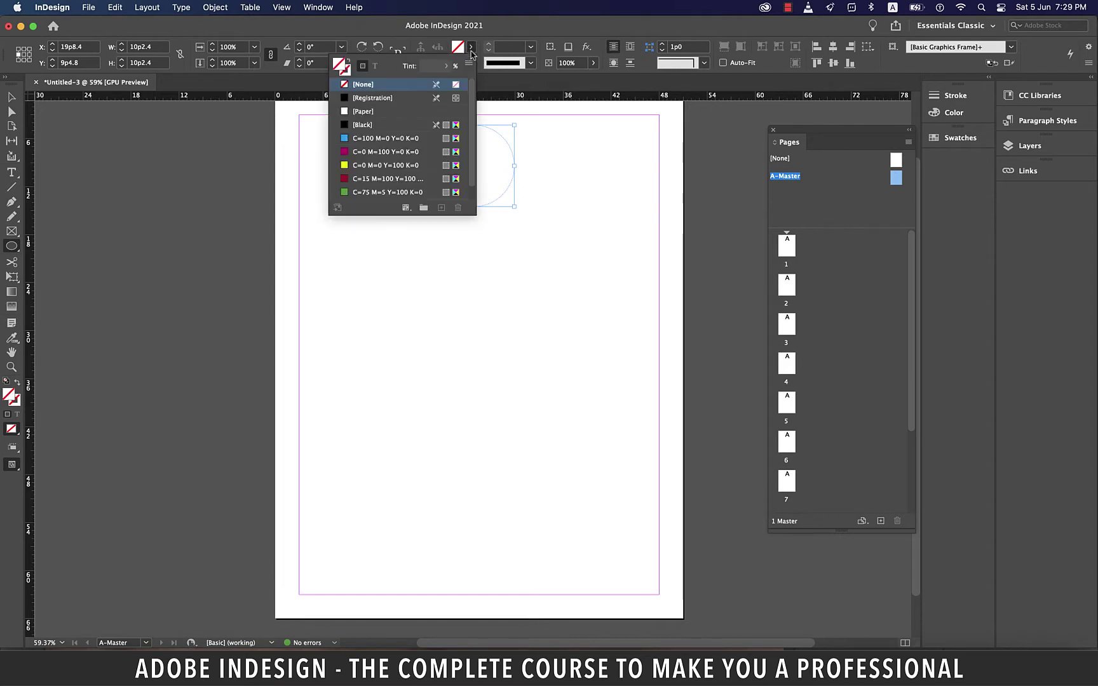
pyautogui.click(346, 153)
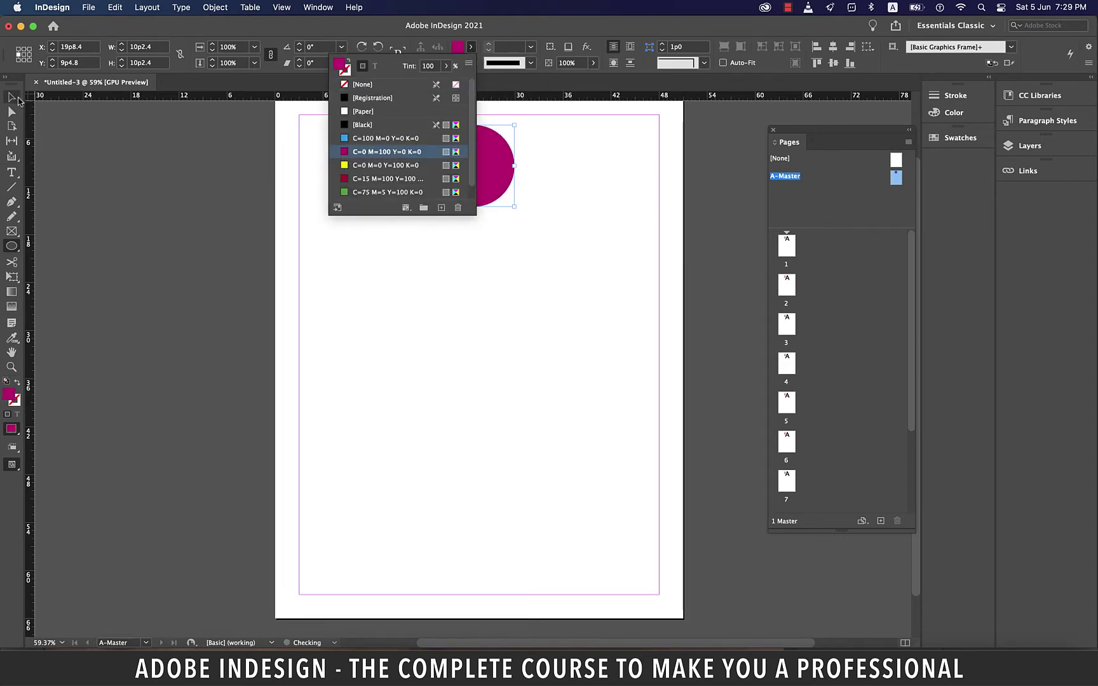
# - Move the magenta circle to the centre of the A-Master page
pyautogui.click(15, 99)
pyautogui.click(568, 254)
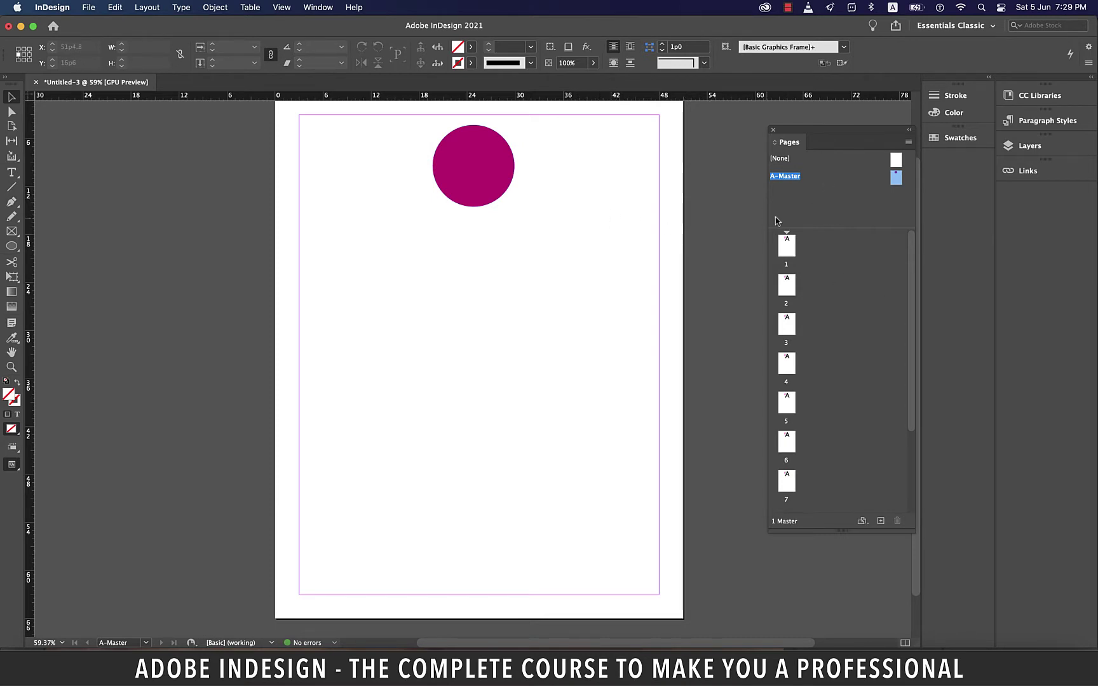
pyautogui.moveTo(892, 168); pyautogui.dragTo(463, 385)
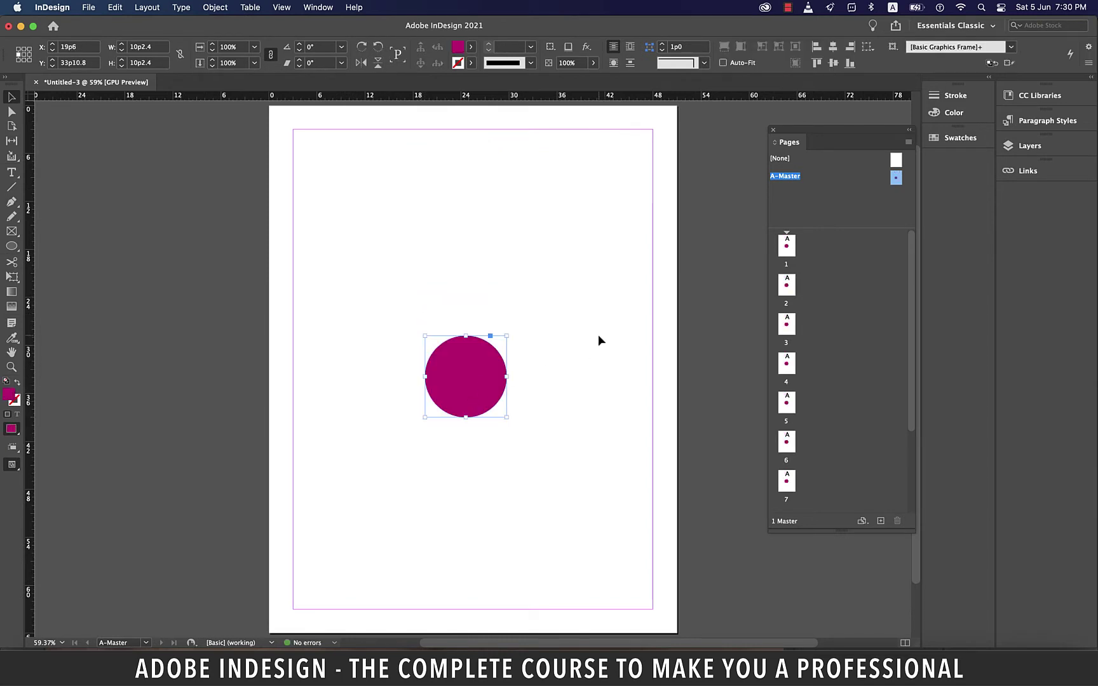
pyautogui.click(688, 321)
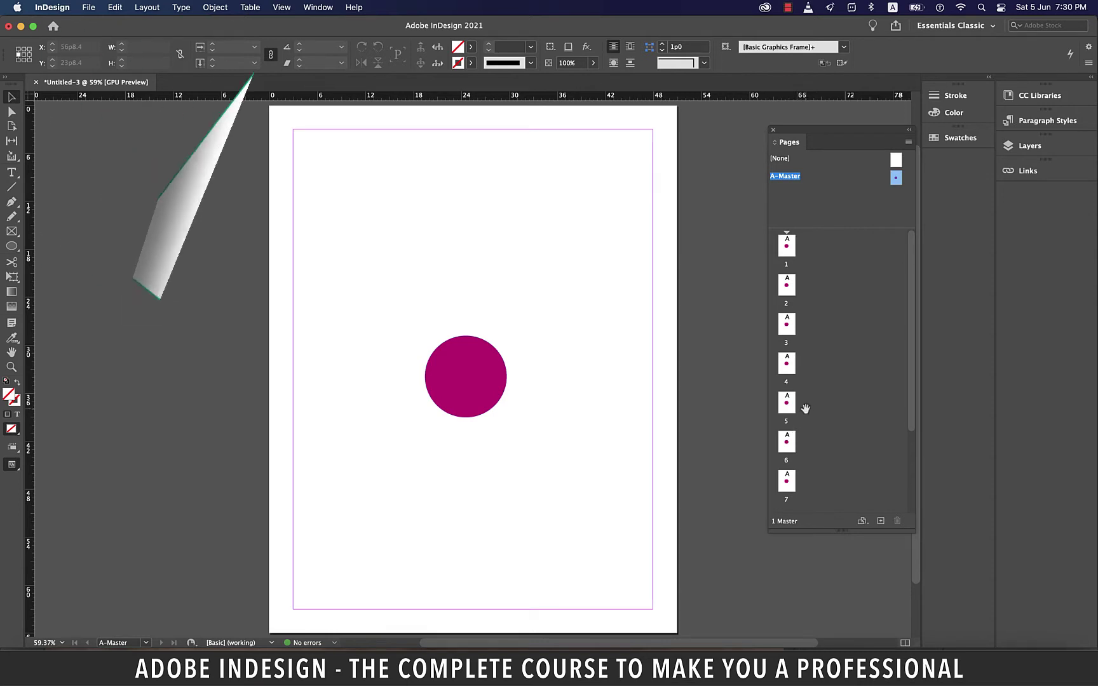
# - Apply the [None] master to pages 1 and 2, then view both pages
pyautogui.click(786, 245)
pyautogui.keyDown('super'); pyautogui.click(787, 287); pyautogui.keyUp('super')
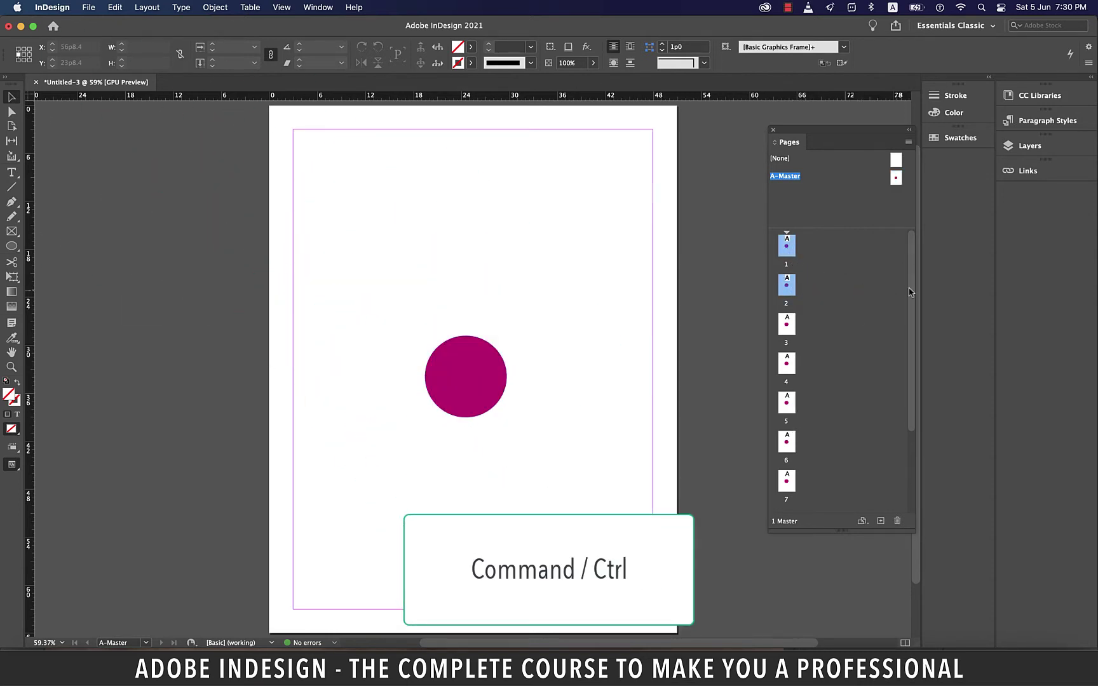
pyautogui.rightClick(787, 290)
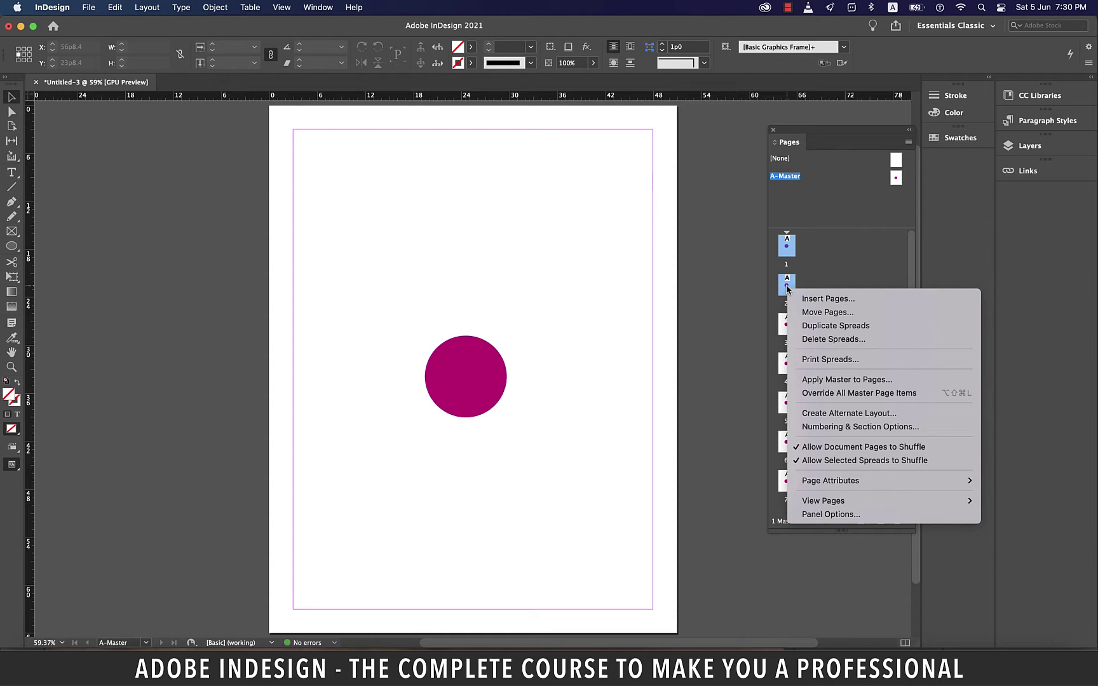
pyautogui.click(852, 380)
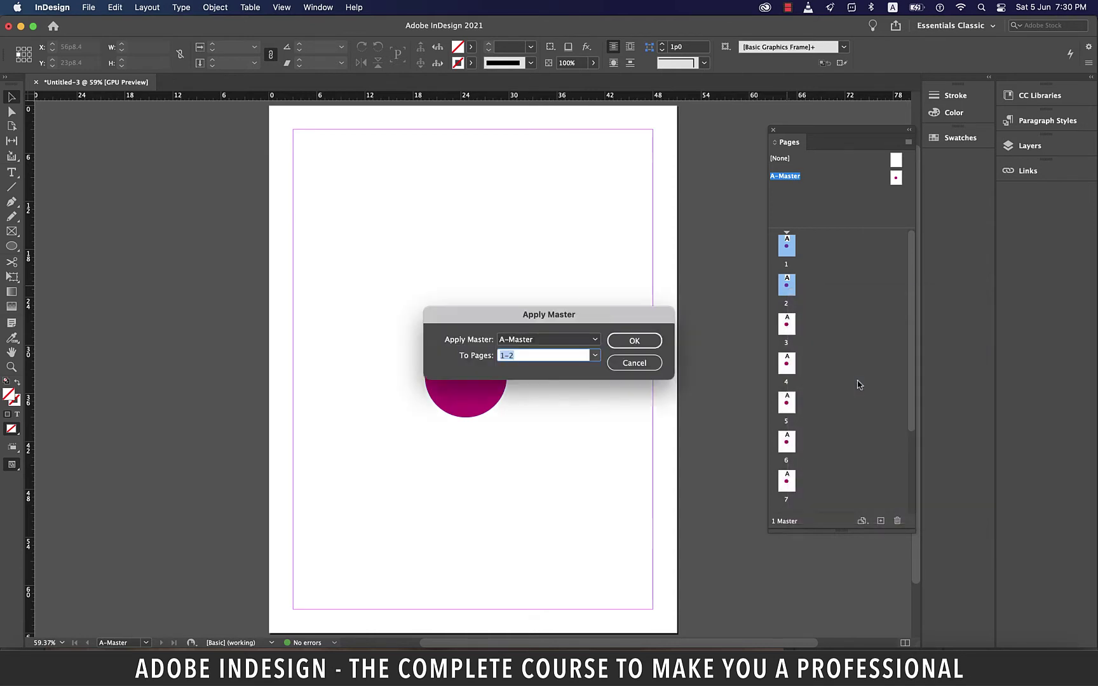
pyautogui.click(596, 347)
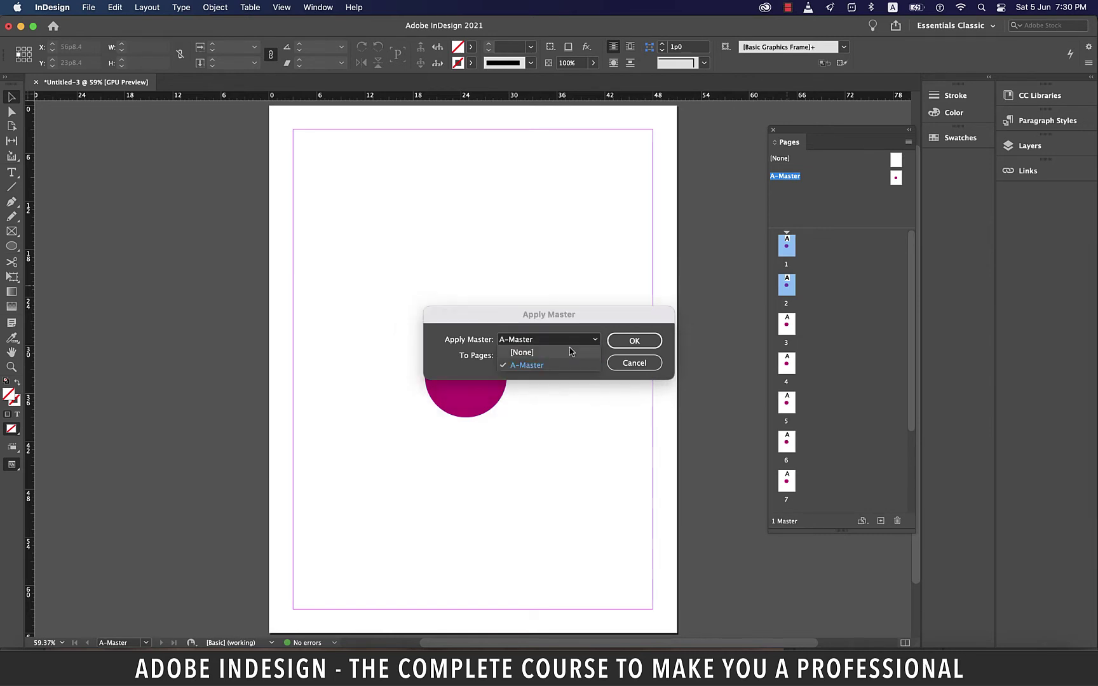
pyautogui.click(538, 358)
pyautogui.click(634, 342)
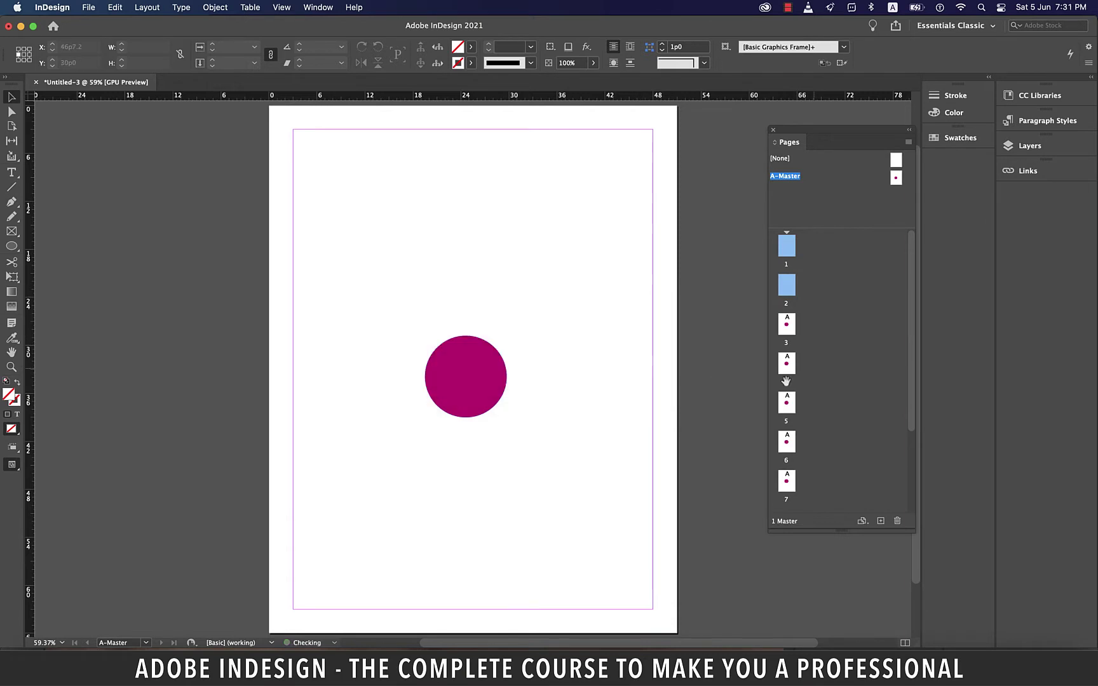
pyautogui.doubleClick(788, 254)
pyautogui.doubleClick(787, 290)
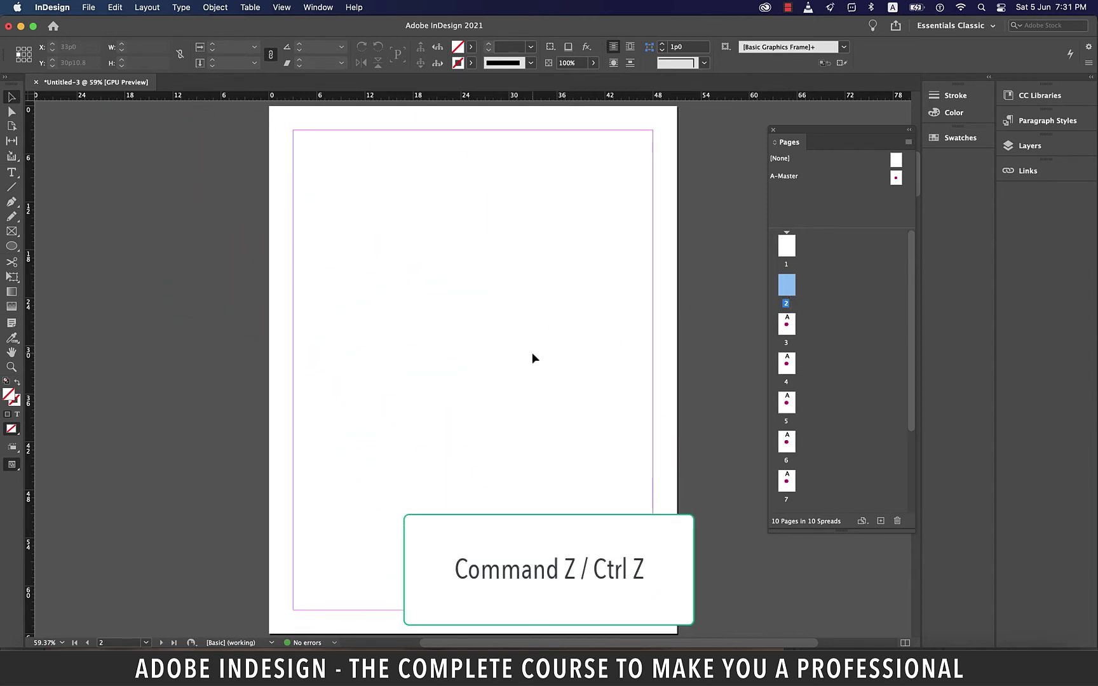
# - Undo the master removal, drag [None] onto pages 1 and 2, then undo again
pyautogui.press('super+z')
pyautogui.press('super+z')
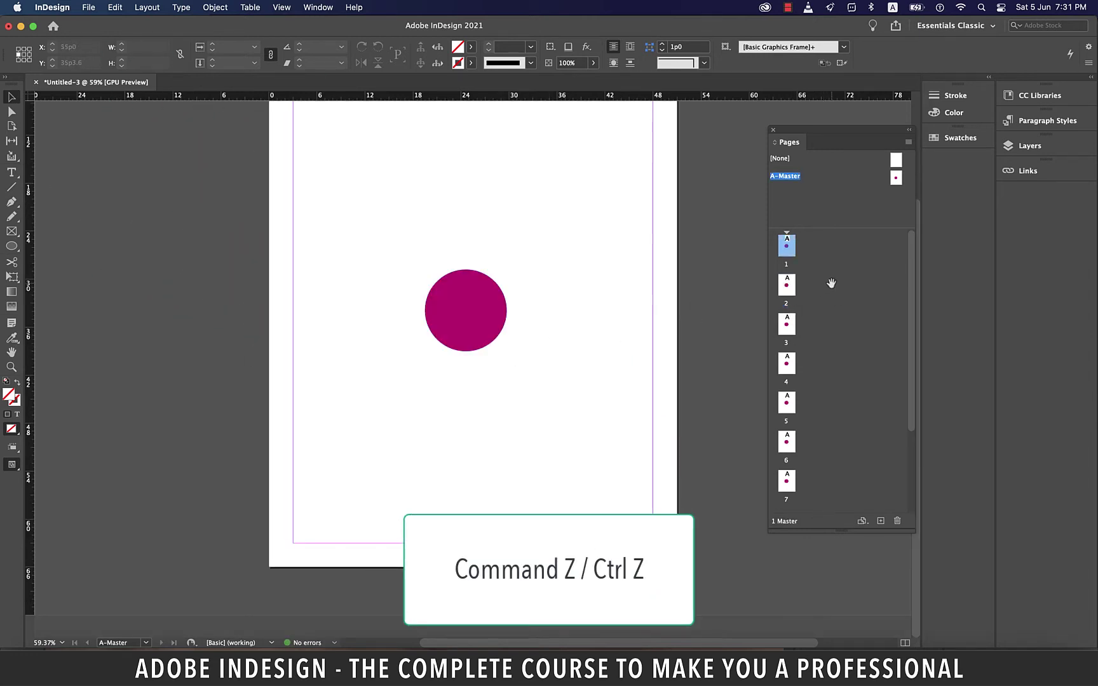
pyautogui.click(829, 282)
pyautogui.click(895, 160)
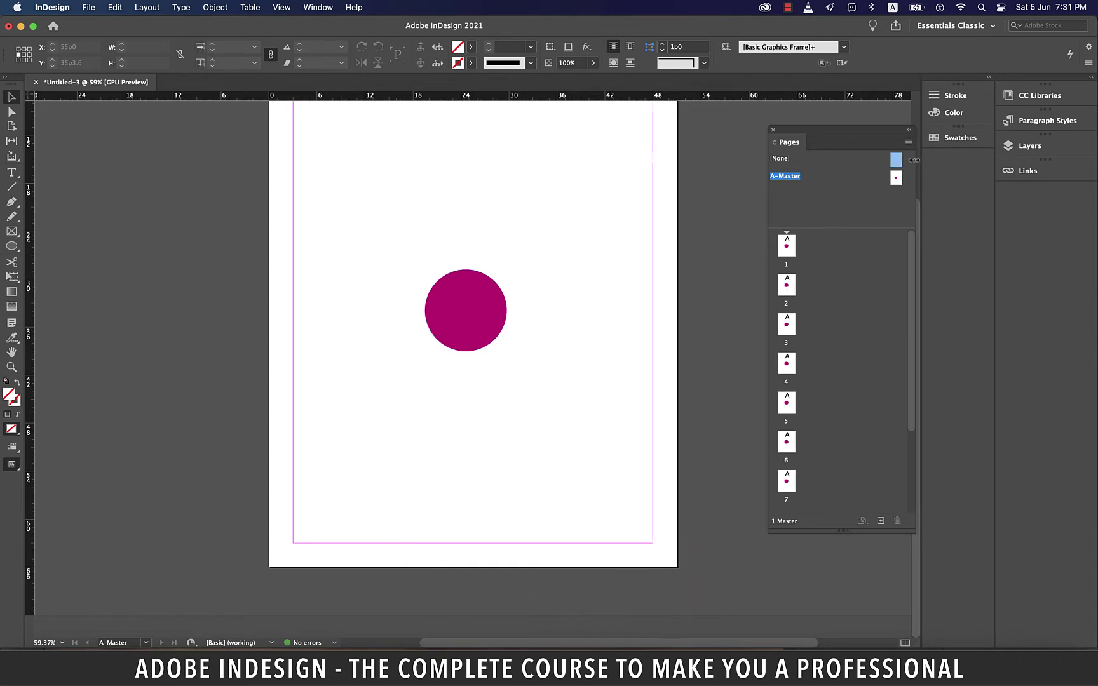
pyautogui.moveTo(895, 162); pyautogui.dragTo(794, 245)
pyautogui.moveTo(898, 164); pyautogui.dragTo(786, 284)
pyautogui.press('super+z')
pyautogui.scroll(1, 608, 267)
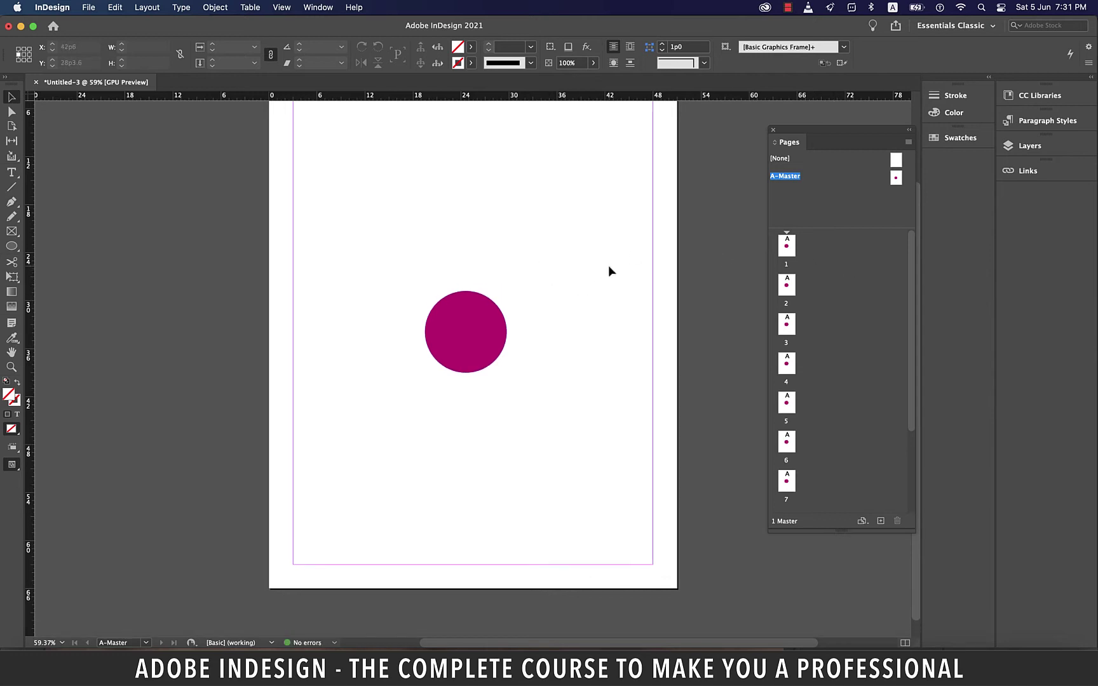
# - Draw a text frame on page 1's left side and fill it with placeholder text
pyautogui.press('shift+super+Page_Up')
pyautogui.press('t')
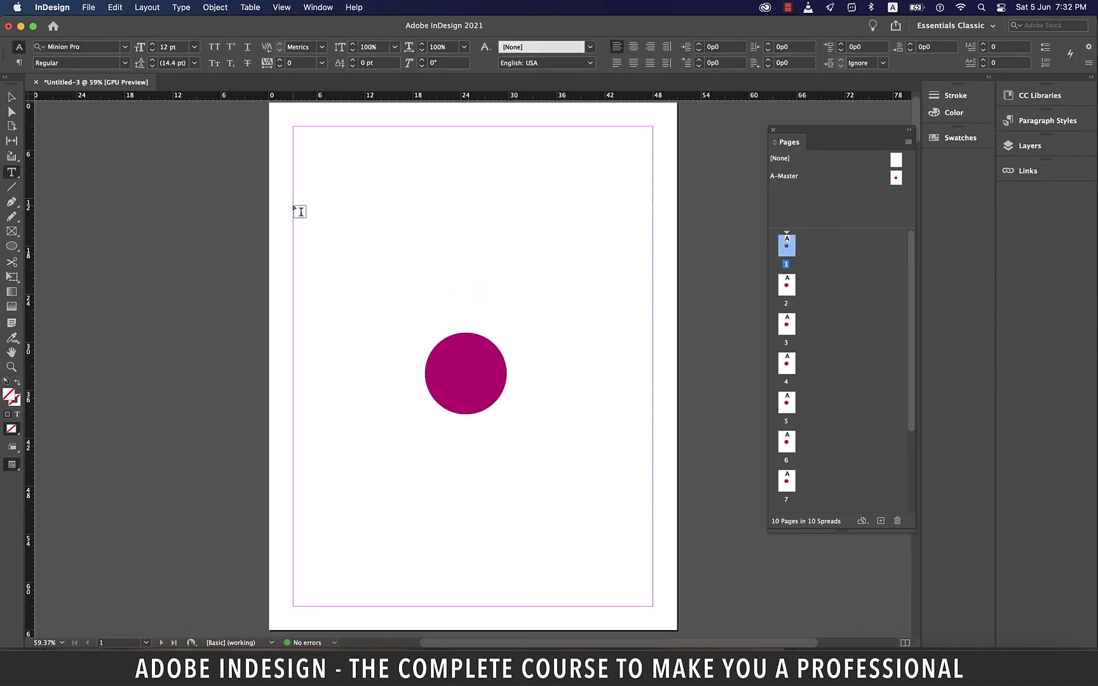
pyautogui.moveTo(293, 204); pyautogui.dragTo(415, 479)
pyautogui.rightClick(370, 302)
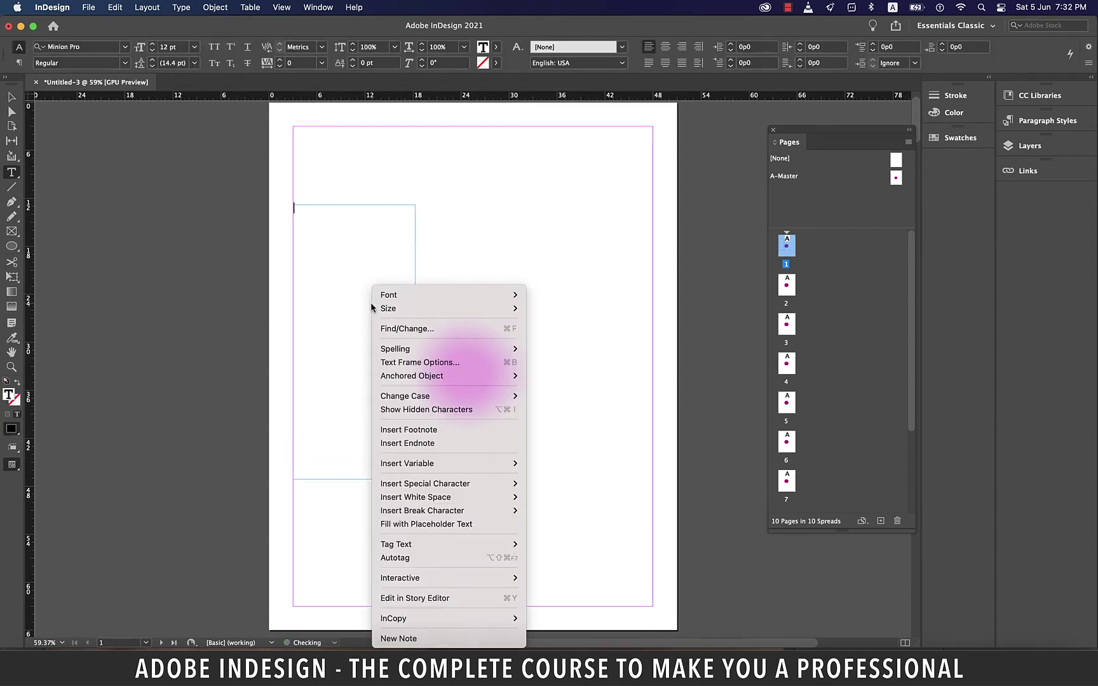
pyautogui.click(436, 528)
# - Reposition the text frame so it sits left of the magenta circle
pyautogui.press('Escape')
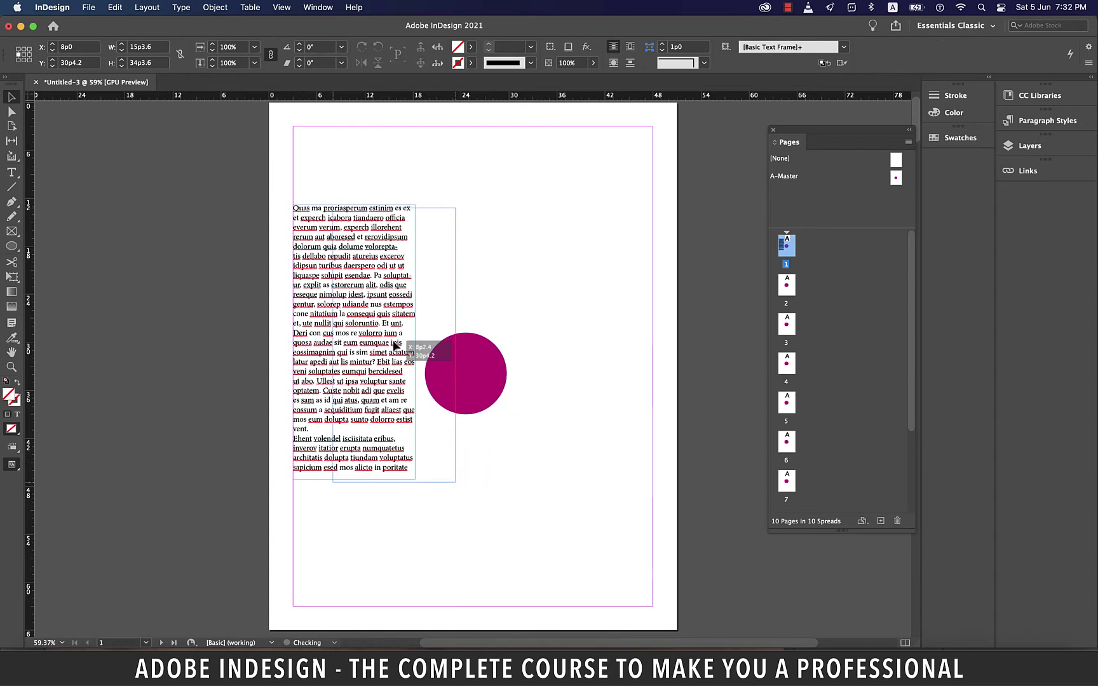
pyautogui.moveTo(330, 382); pyautogui.dragTo(390, 386)
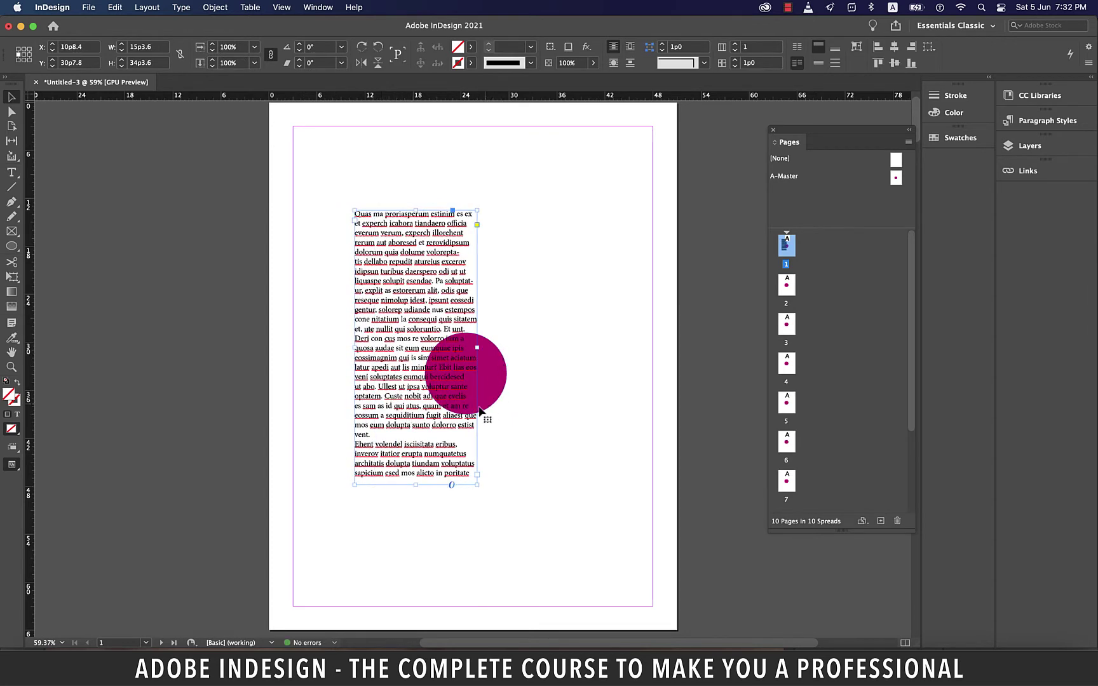
pyautogui.scroll(3, 477, 381)
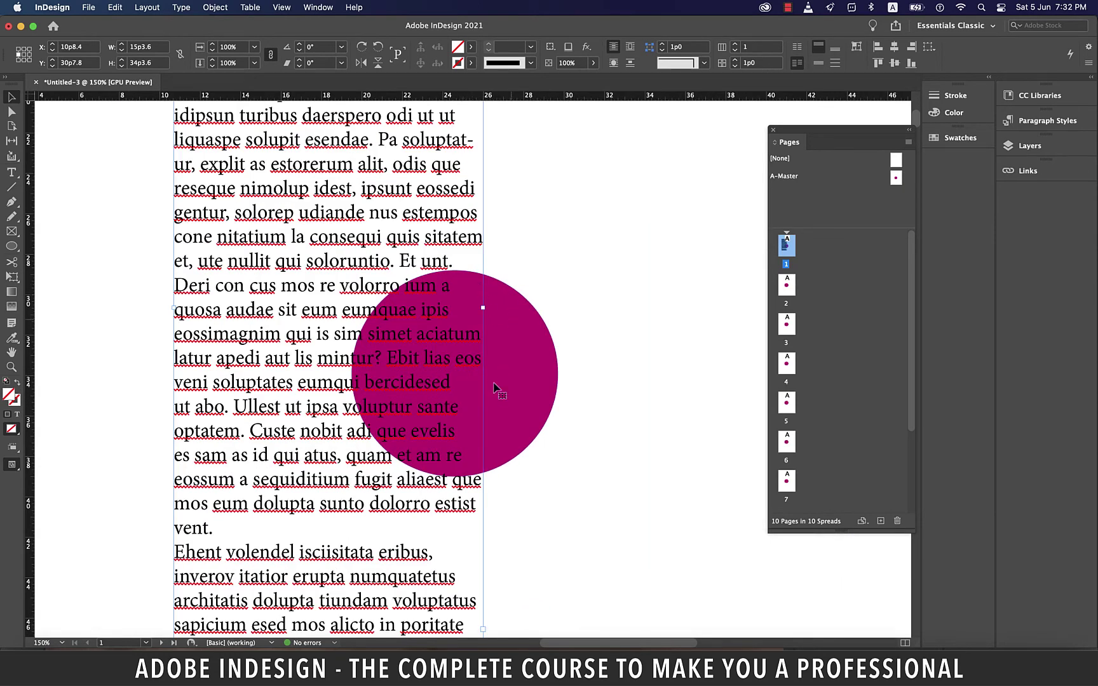
pyautogui.scroll(-1, 495, 388)
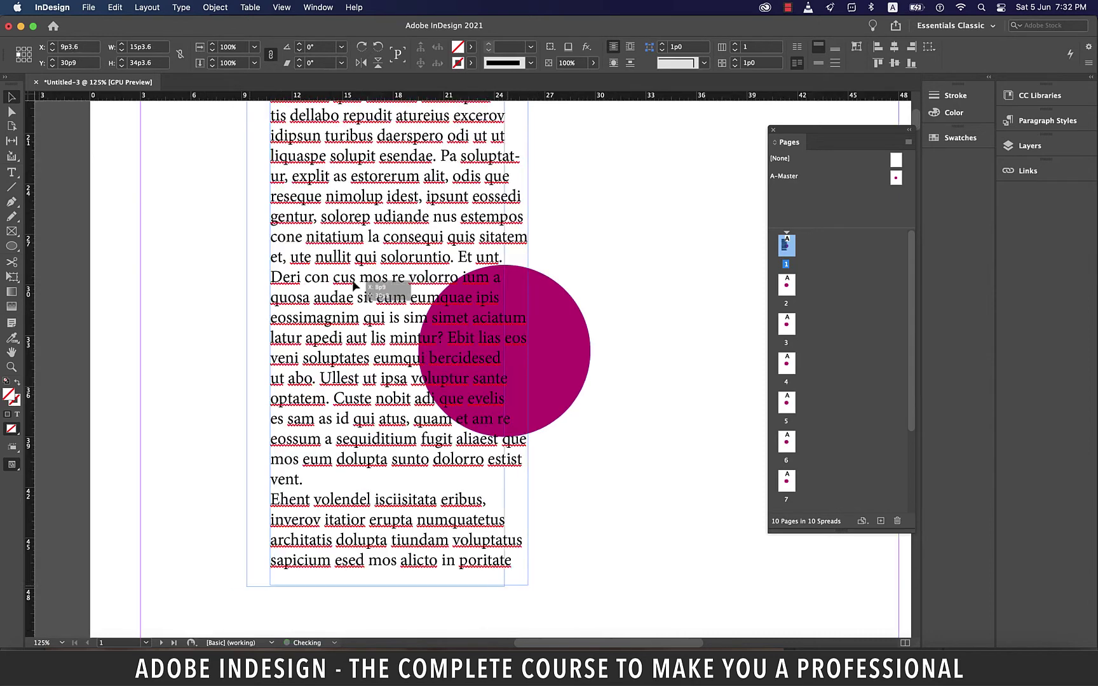
pyautogui.moveTo(382, 285); pyautogui.dragTo(259, 289)
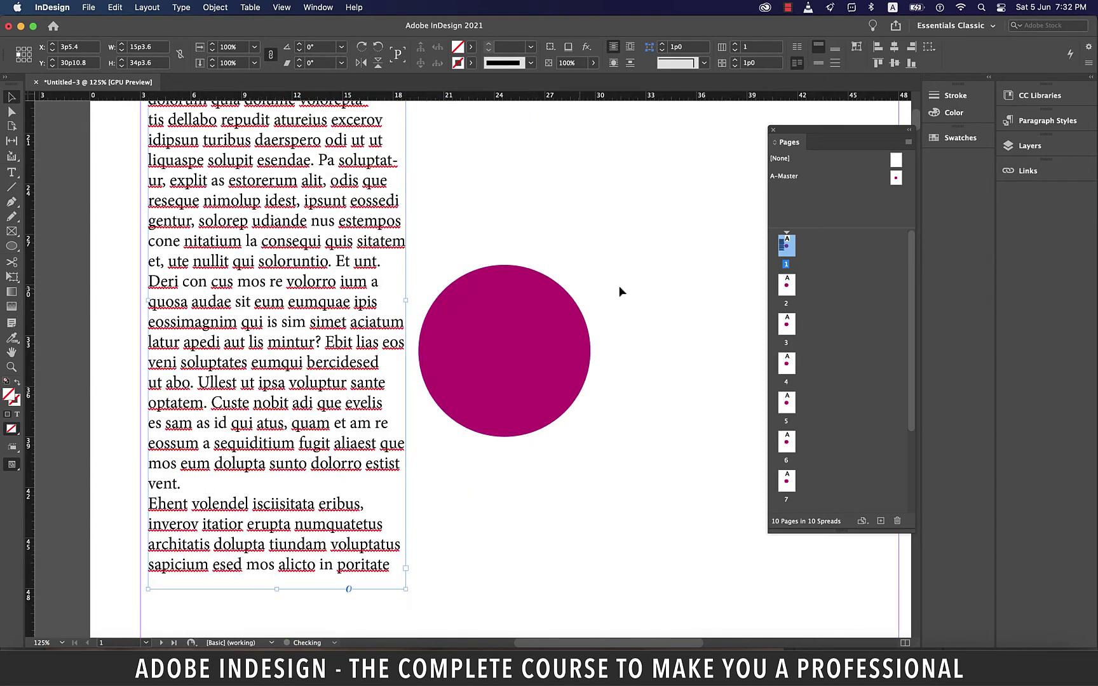
# - On A-Master, add a new layer in a floating Layers panel and name it Master A
pyautogui.doubleClick(894, 178)
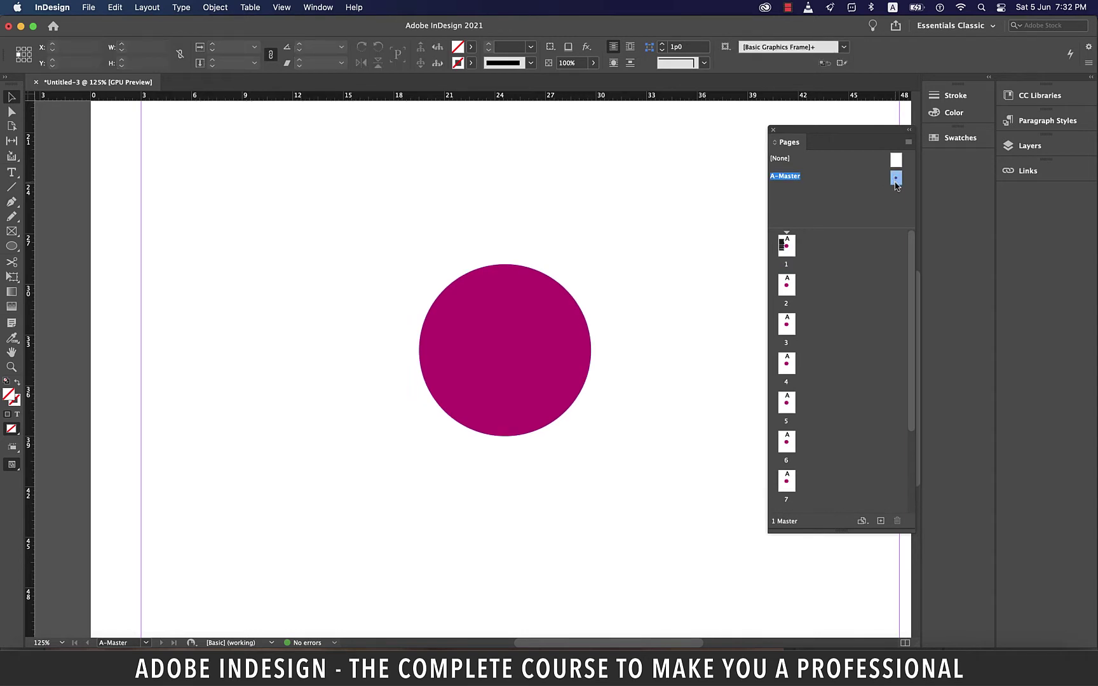
pyautogui.click(1029, 146)
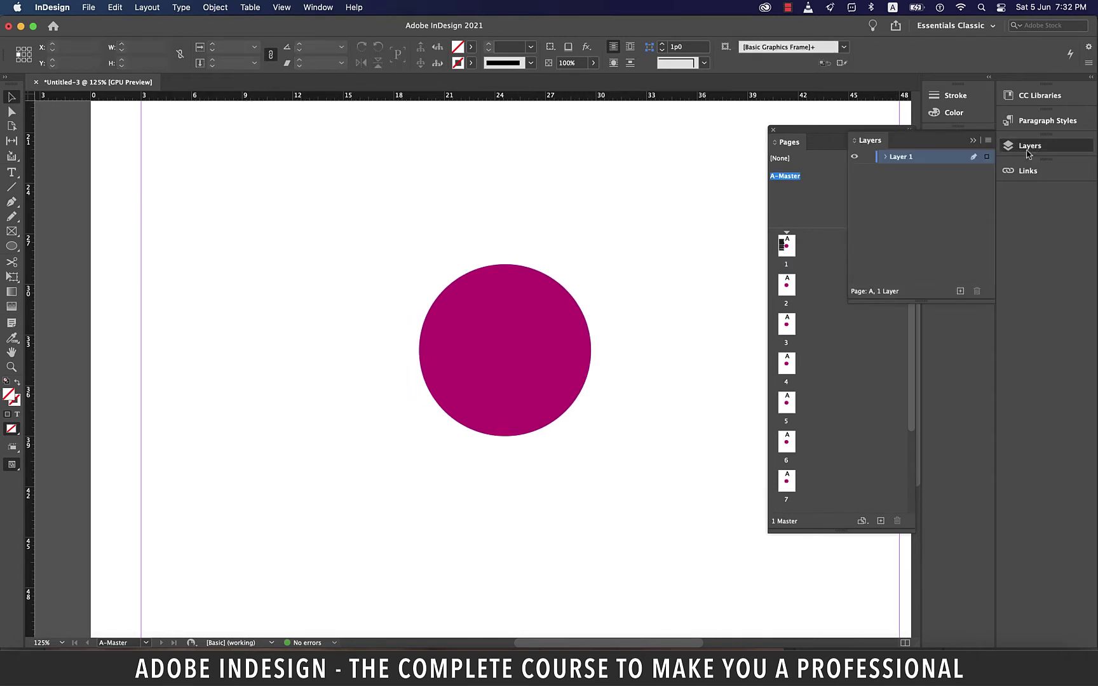
pyautogui.moveTo(952, 144); pyautogui.dragTo(1021, 217)
pyautogui.click(1028, 365)
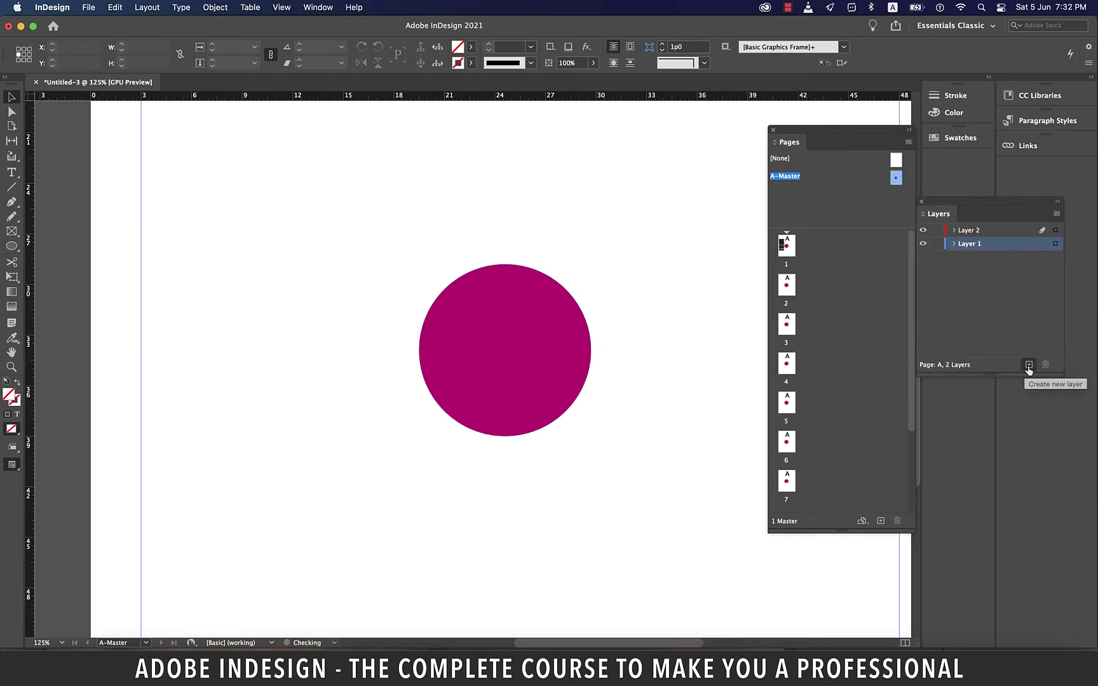
pyautogui.doubleClick(974, 233)
pyautogui.write('Master A')
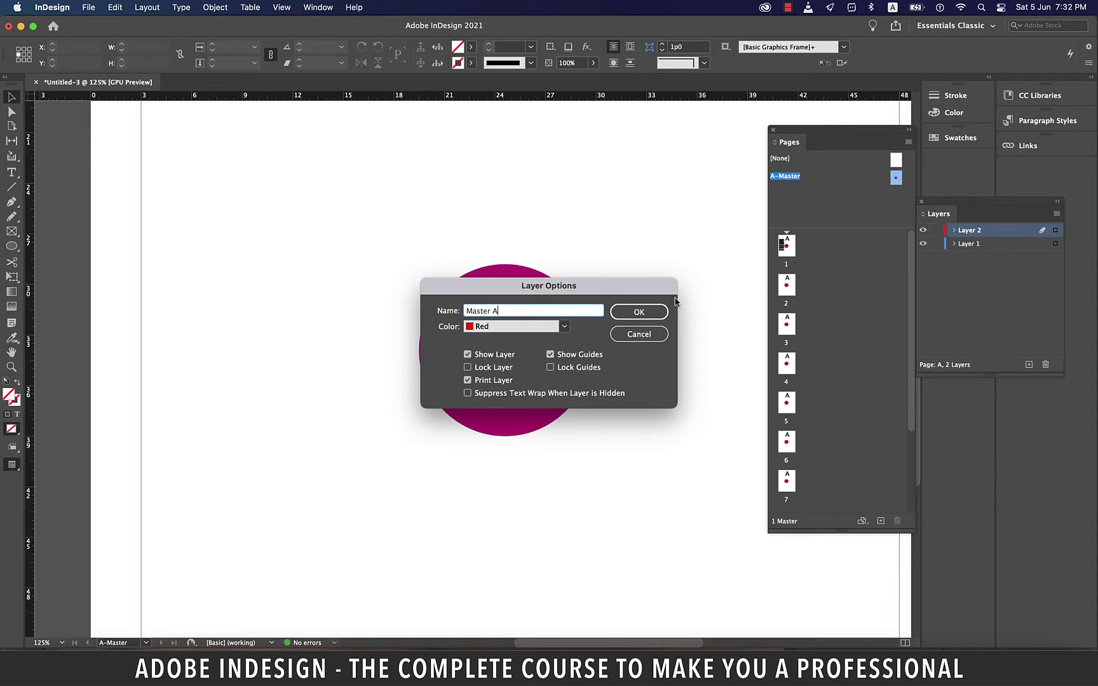
pyautogui.click(646, 313)
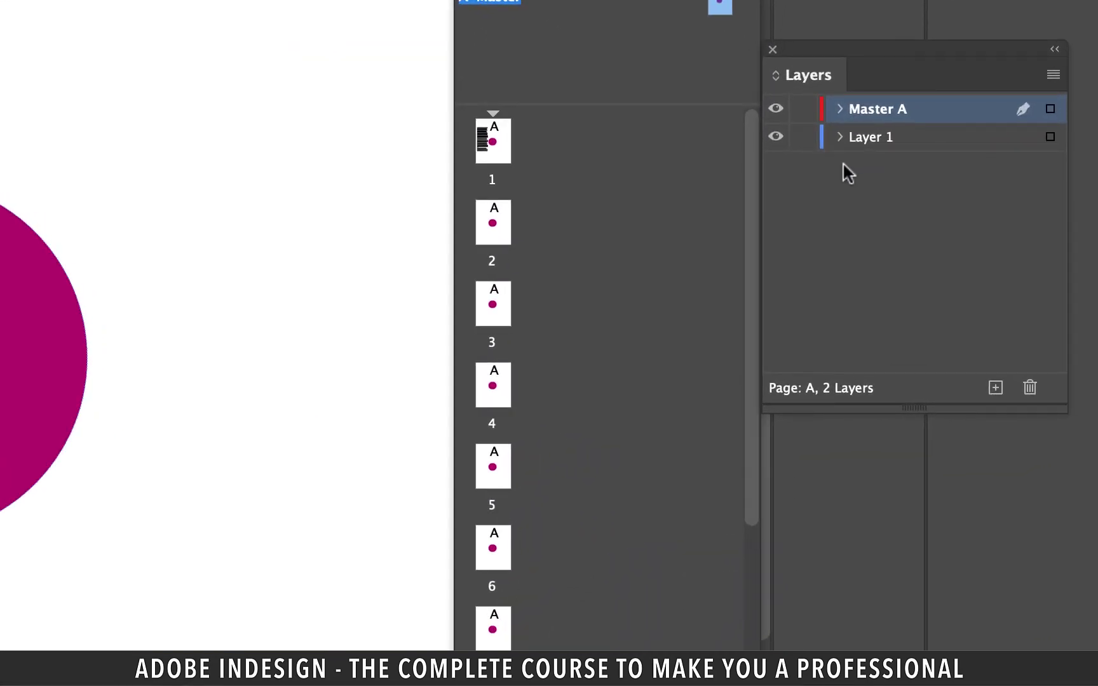
# - Move the magenta circle from Layer 1 onto the Master A layer and redock the Layers panel
pyautogui.click(839, 141)
pyautogui.click(1050, 165)
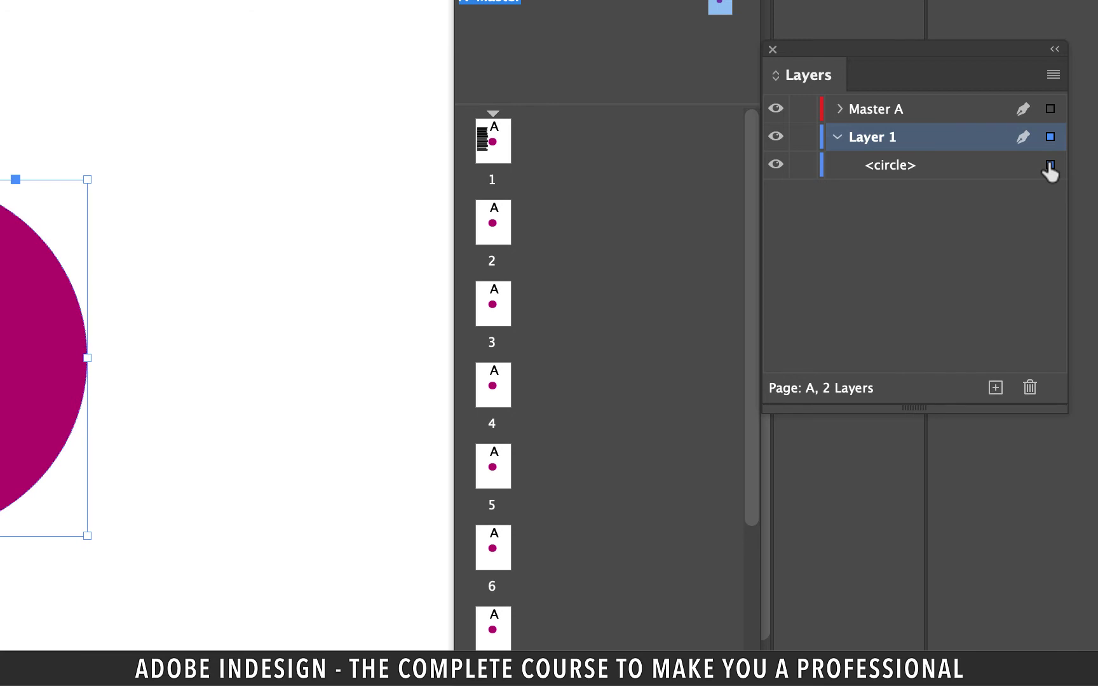
pyautogui.moveTo(1050, 167); pyautogui.dragTo(1028, 113)
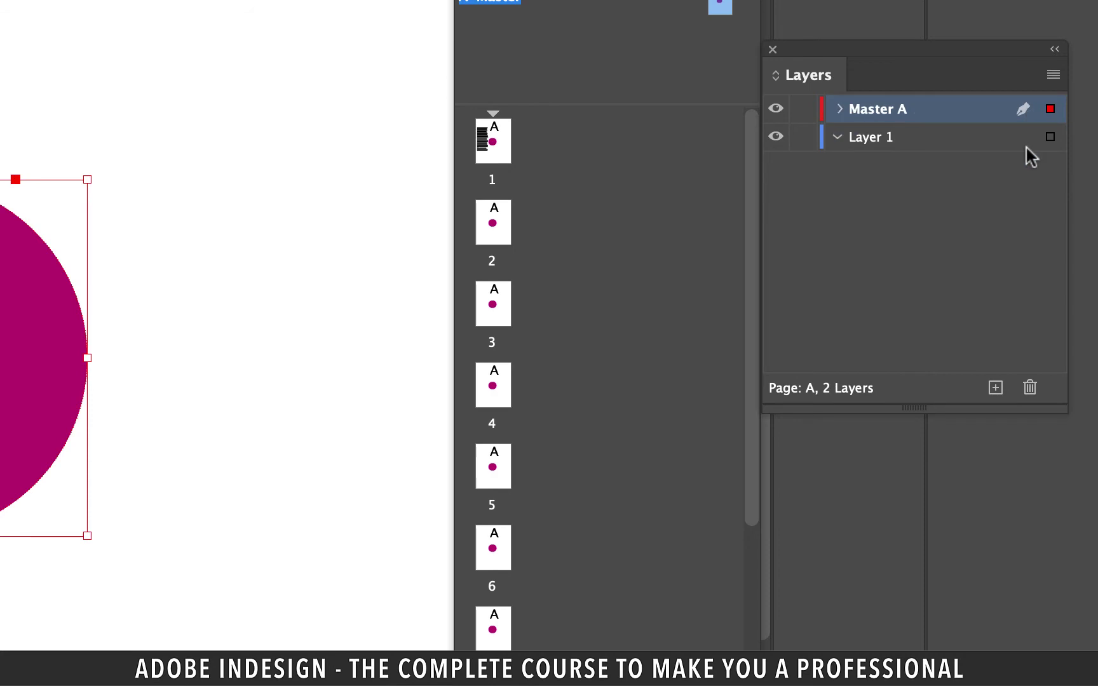
pyautogui.click(840, 109)
pyautogui.click(840, 109)
pyautogui.click(816, 64)
pyautogui.moveTo(937, 53); pyautogui.dragTo(1080, 32)
pyautogui.click(816, 65)
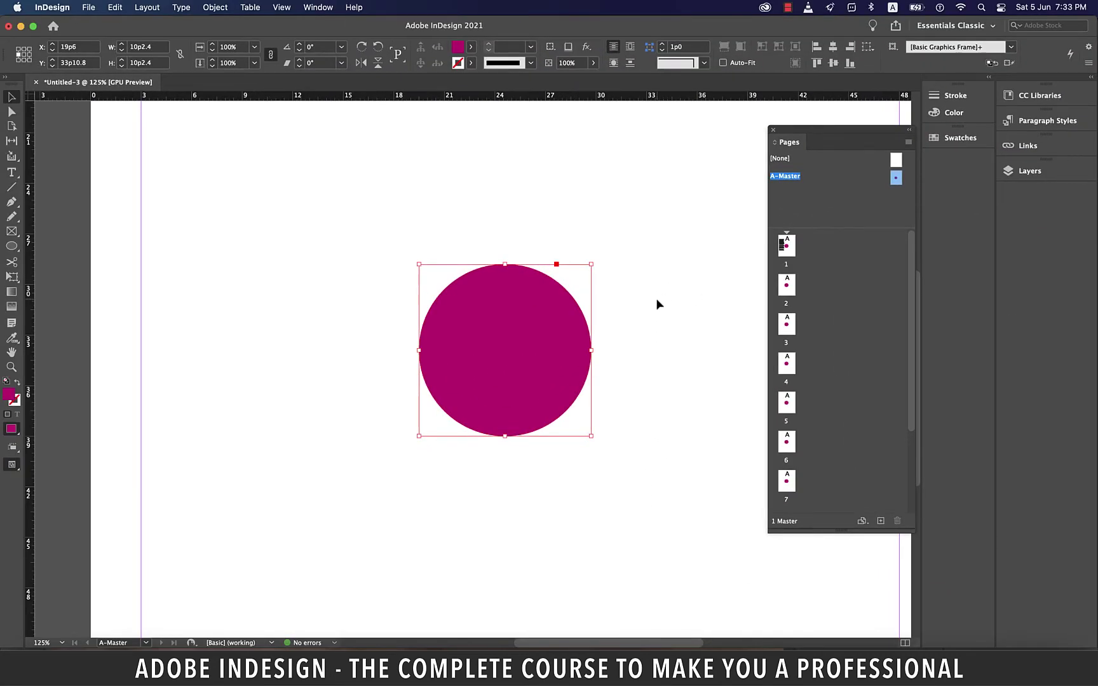
# - On page 1, slide the text frame under the master circle, then move it back left
pyautogui.press('super+0')
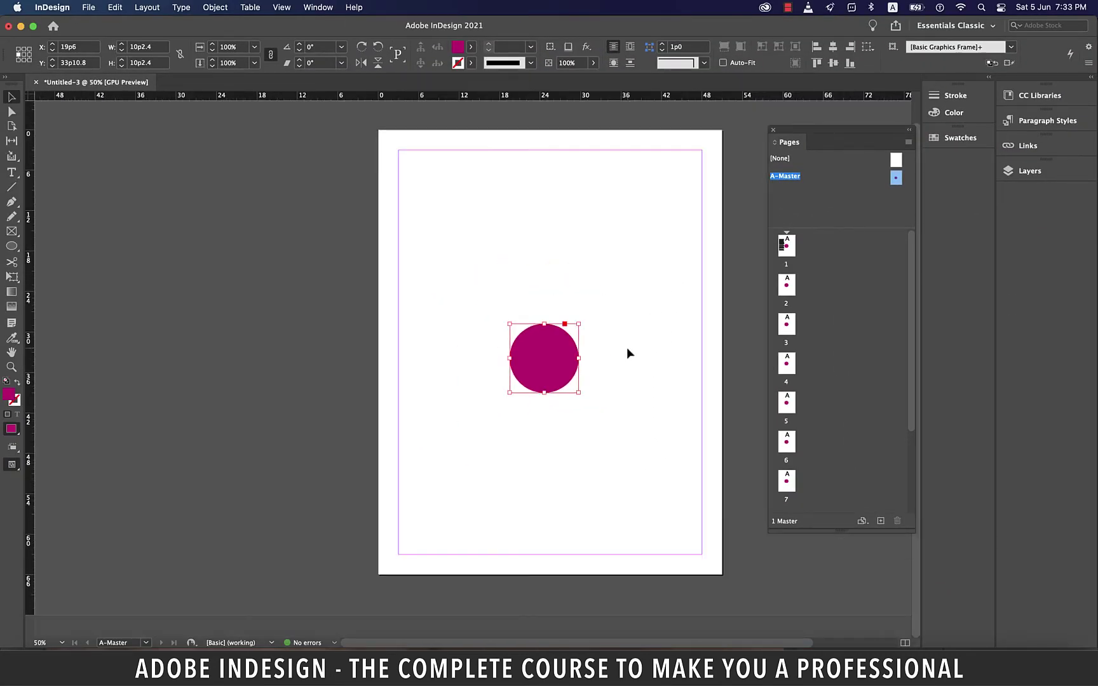
pyautogui.doubleClick(788, 251)
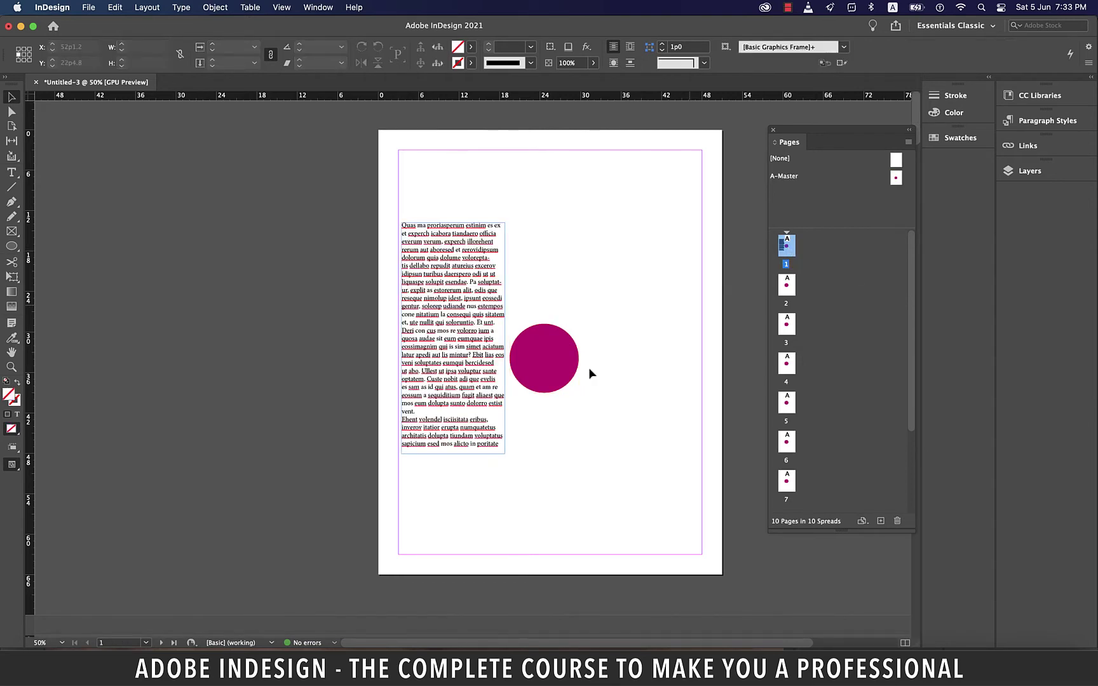
pyautogui.press('super+alt+2')
pyautogui.moveTo(421, 324); pyautogui.dragTo(492, 334)
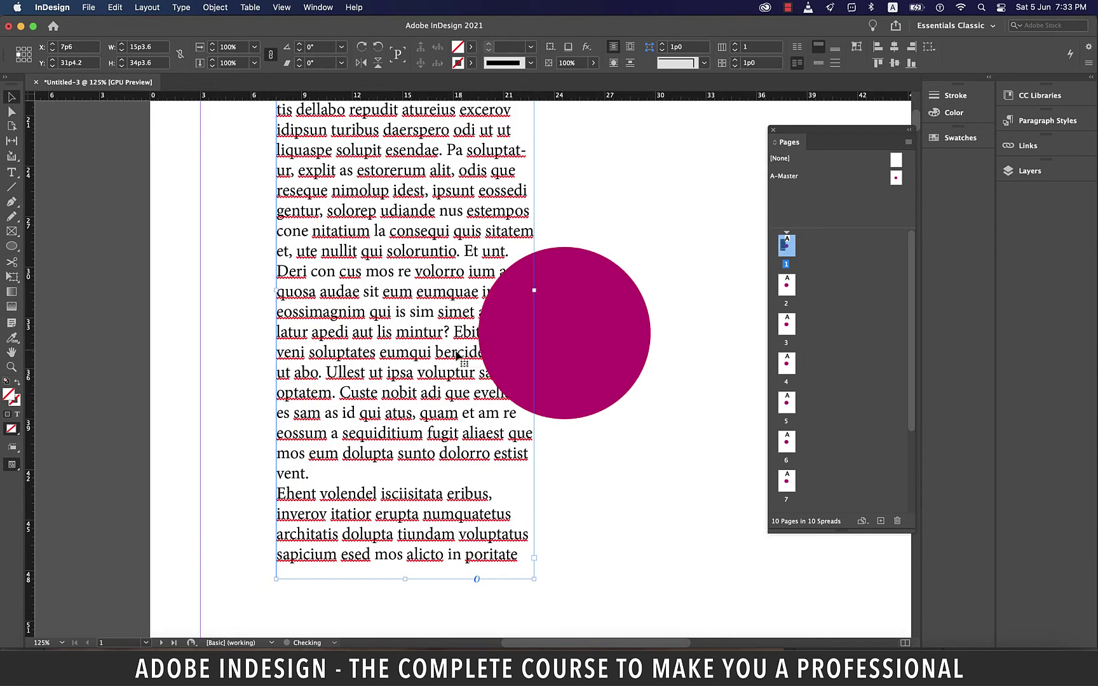
pyautogui.moveTo(419, 360); pyautogui.dragTo(438, 361)
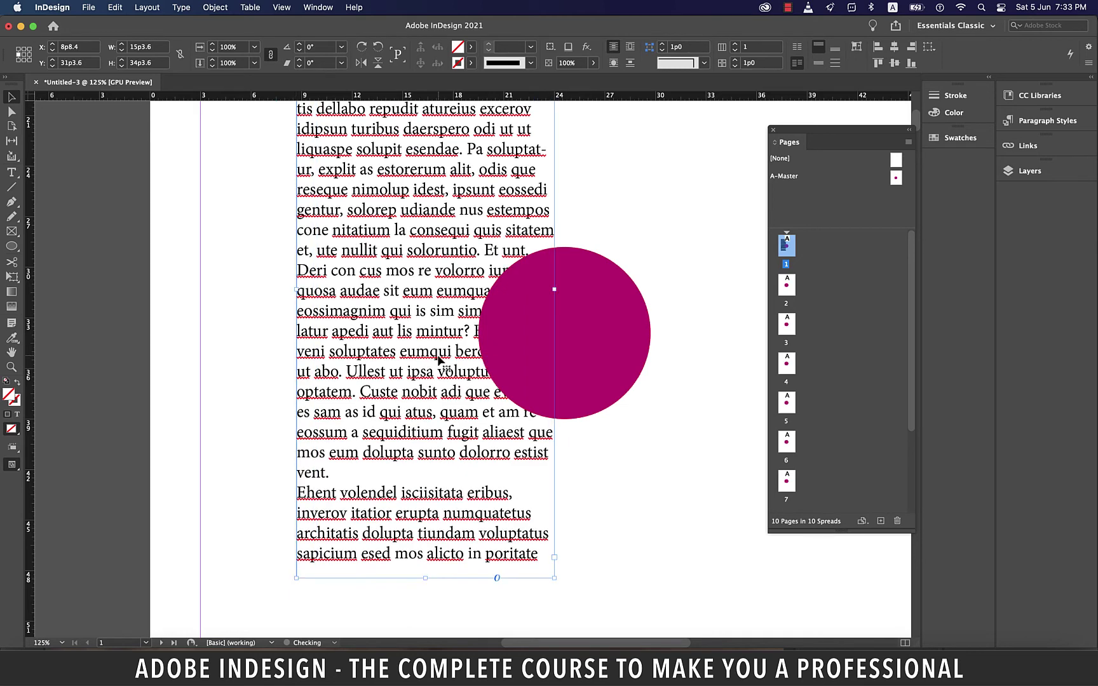
pyautogui.scroll(-1, 434, 388)
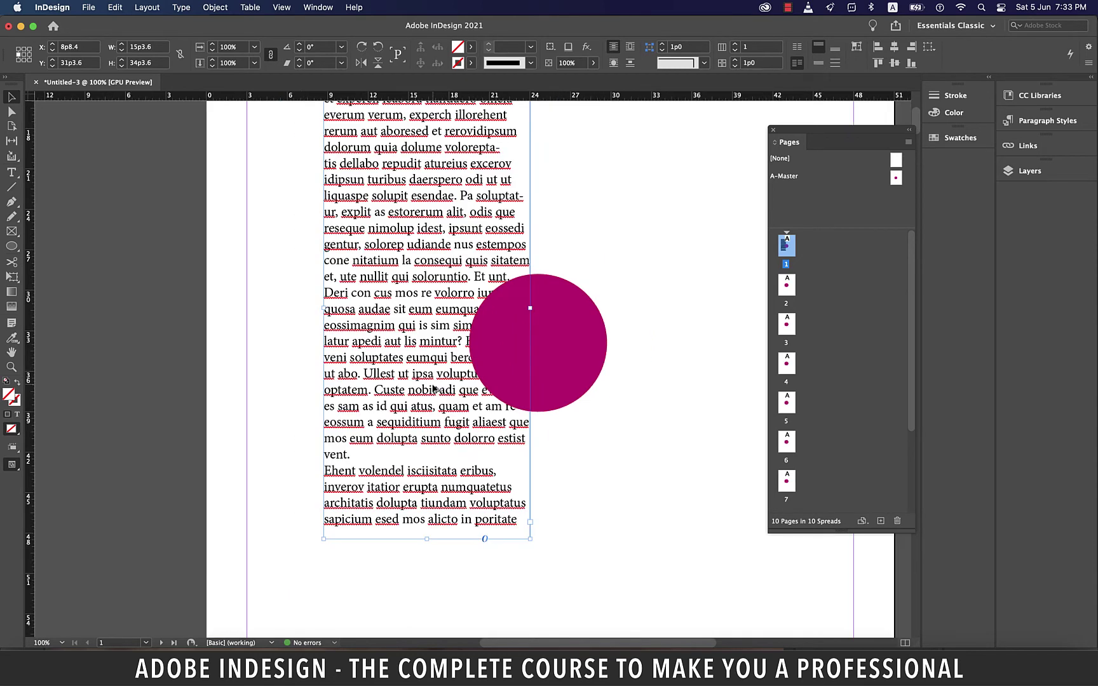
pyautogui.moveTo(435, 334); pyautogui.dragTo(365, 338)
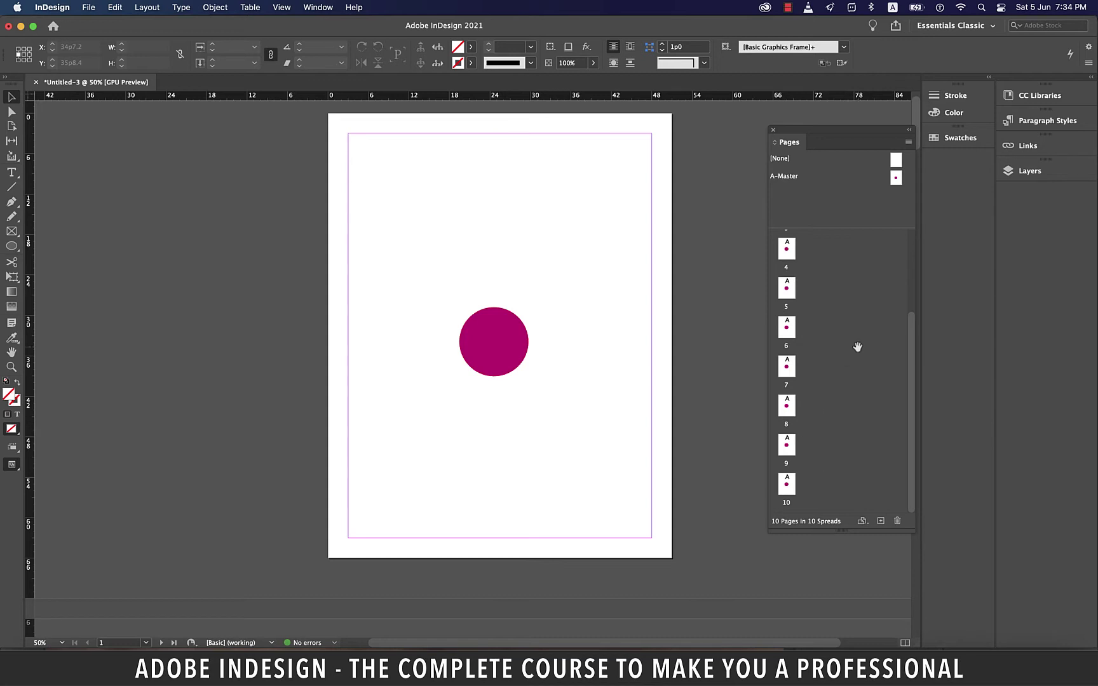
# - Clear the page selection and choose New Master from the masters area's context menu
pyautogui.scroll(1, 858, 347)
pyautogui.scroll(5, 858, 347)
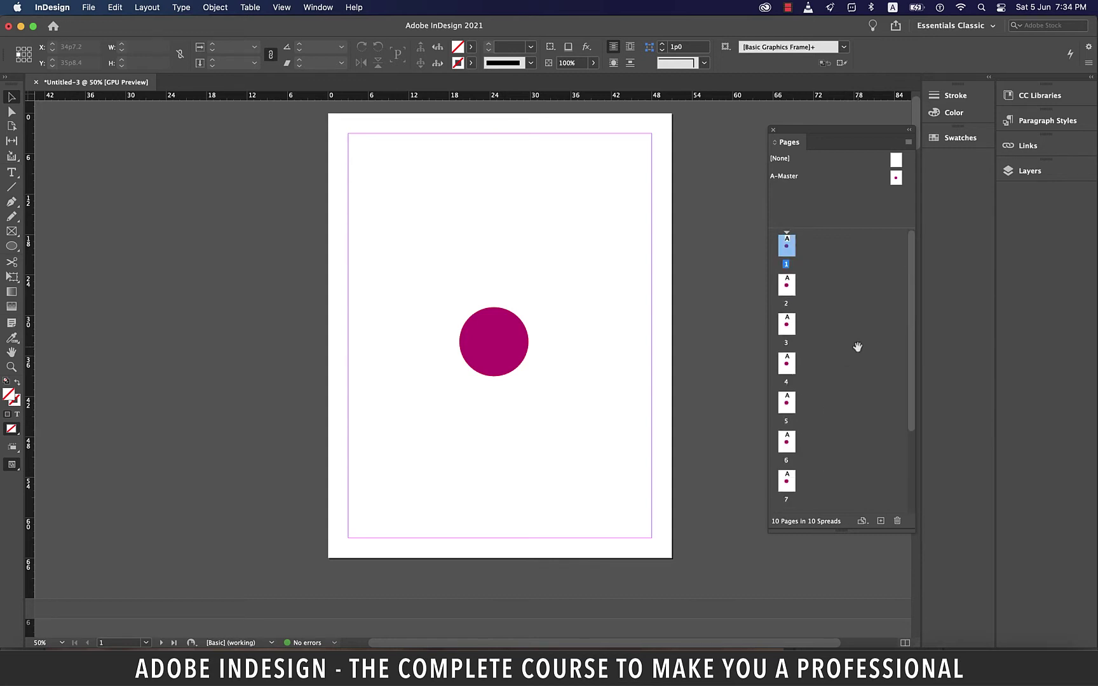
pyautogui.click(839, 318)
pyautogui.scroll(-3, 813, 307)
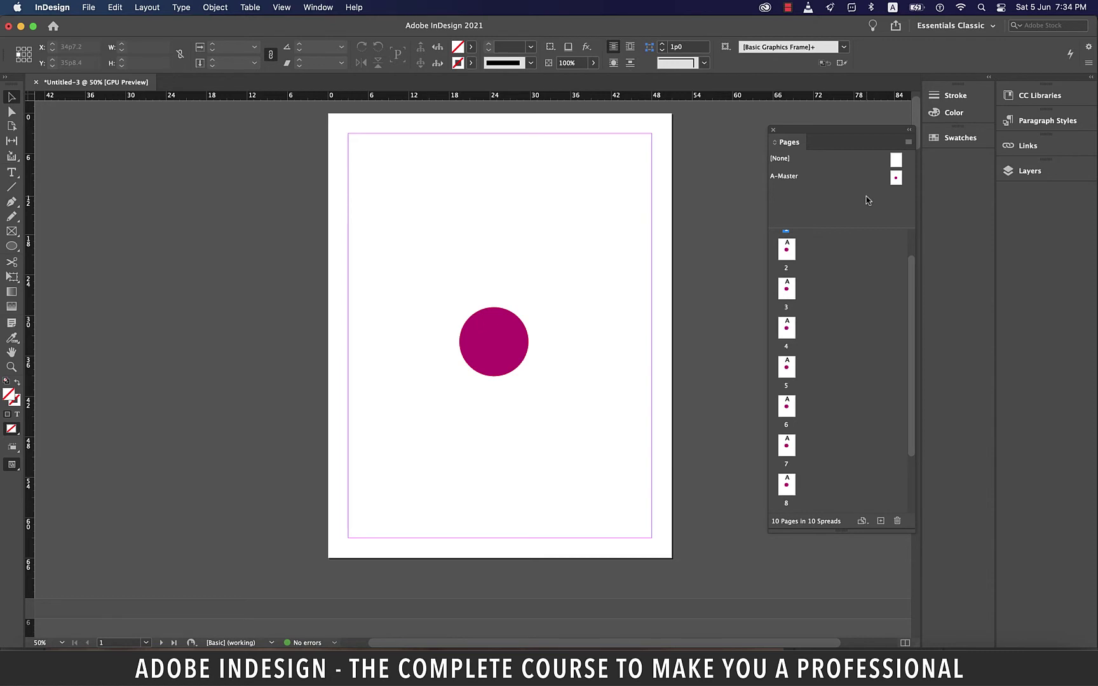
pyautogui.rightClick(839, 205)
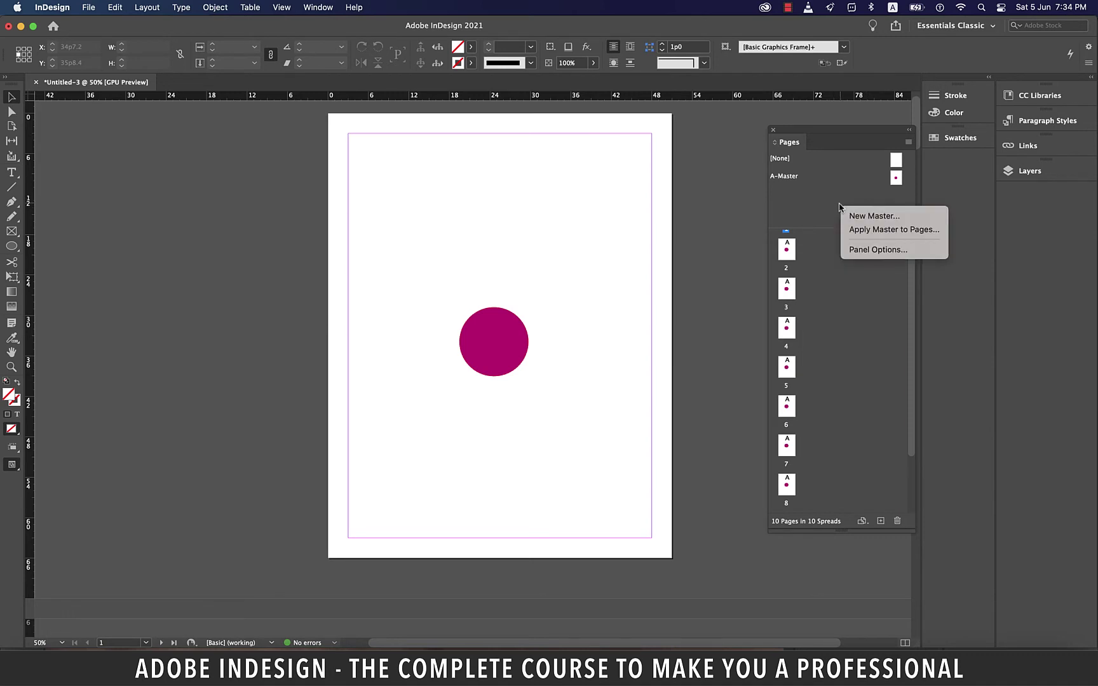
pyautogui.click(883, 217)
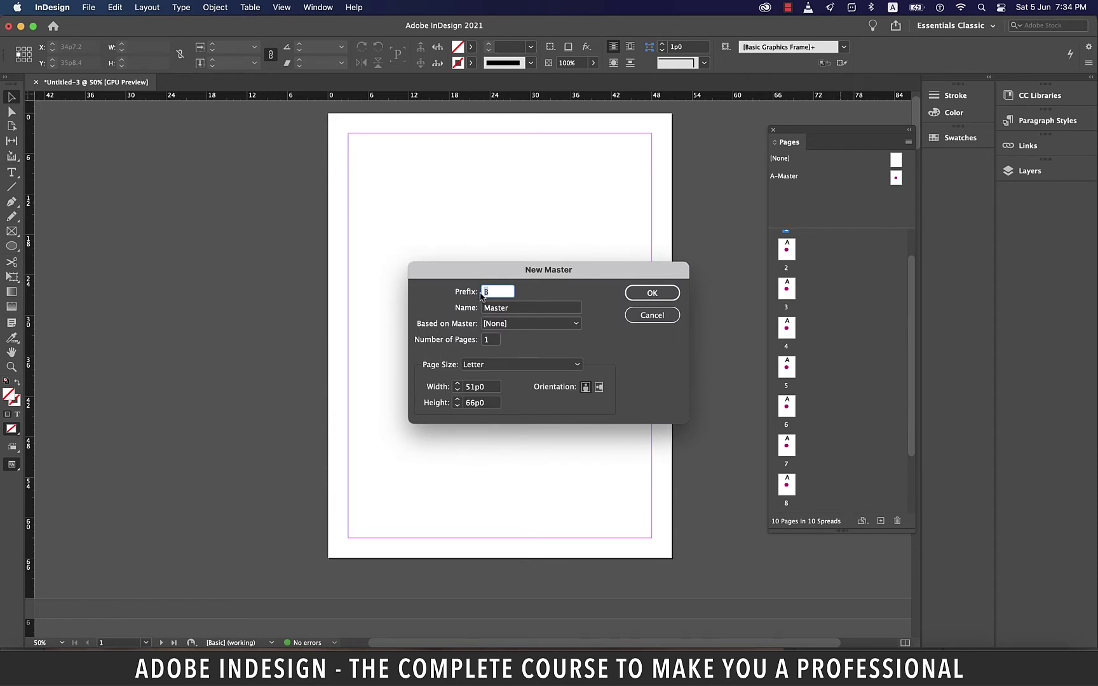
# - Create B-Master based on [None] with an A5 landscape page size
pyautogui.click(534, 308)
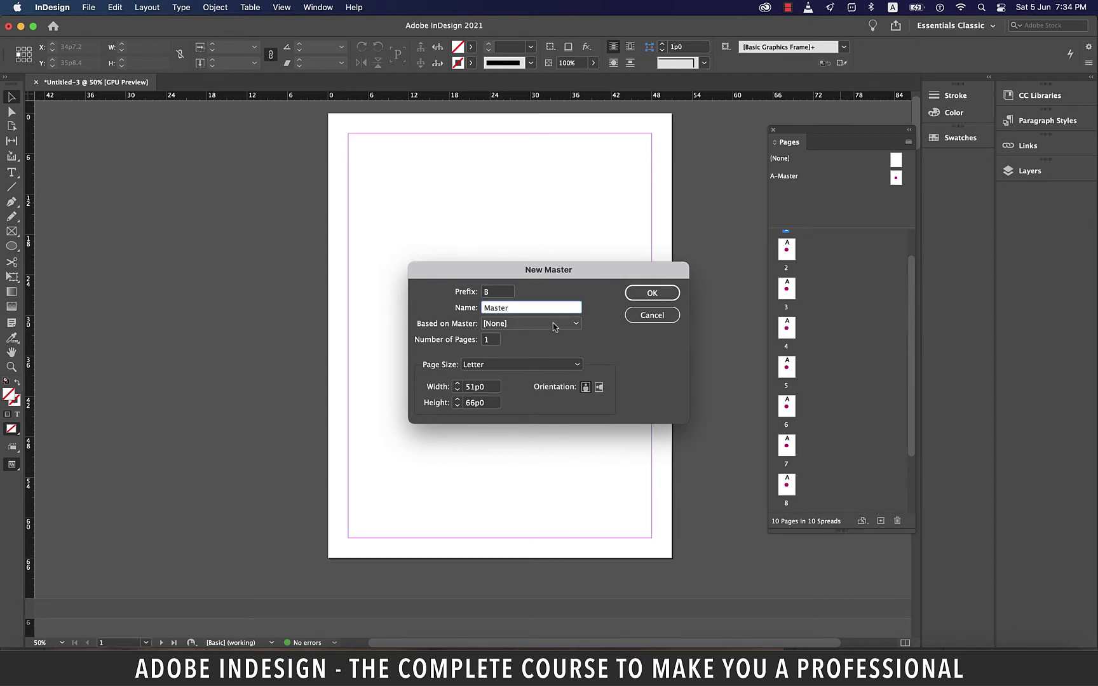
pyautogui.click(553, 327)
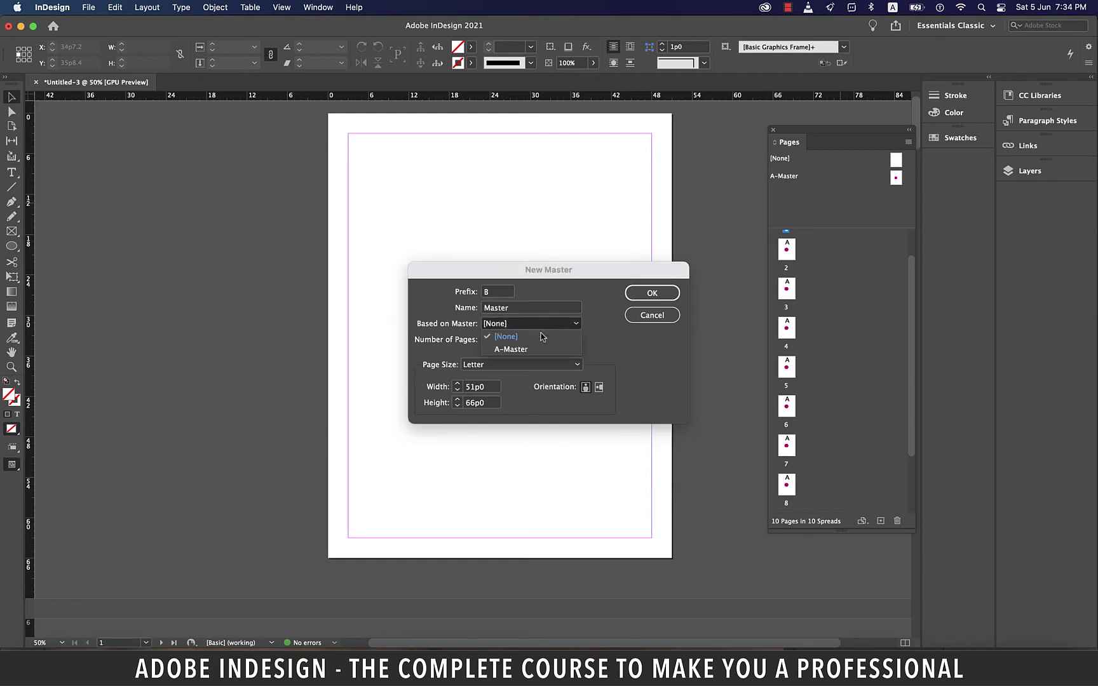
pyautogui.click(516, 355)
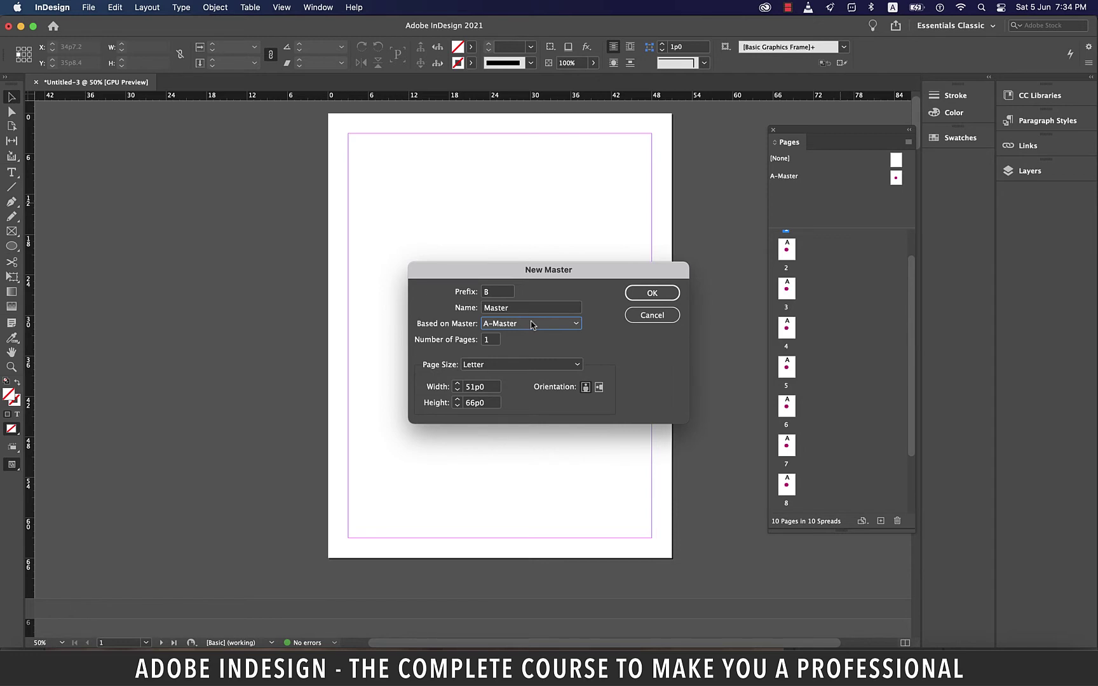
pyautogui.click(531, 325)
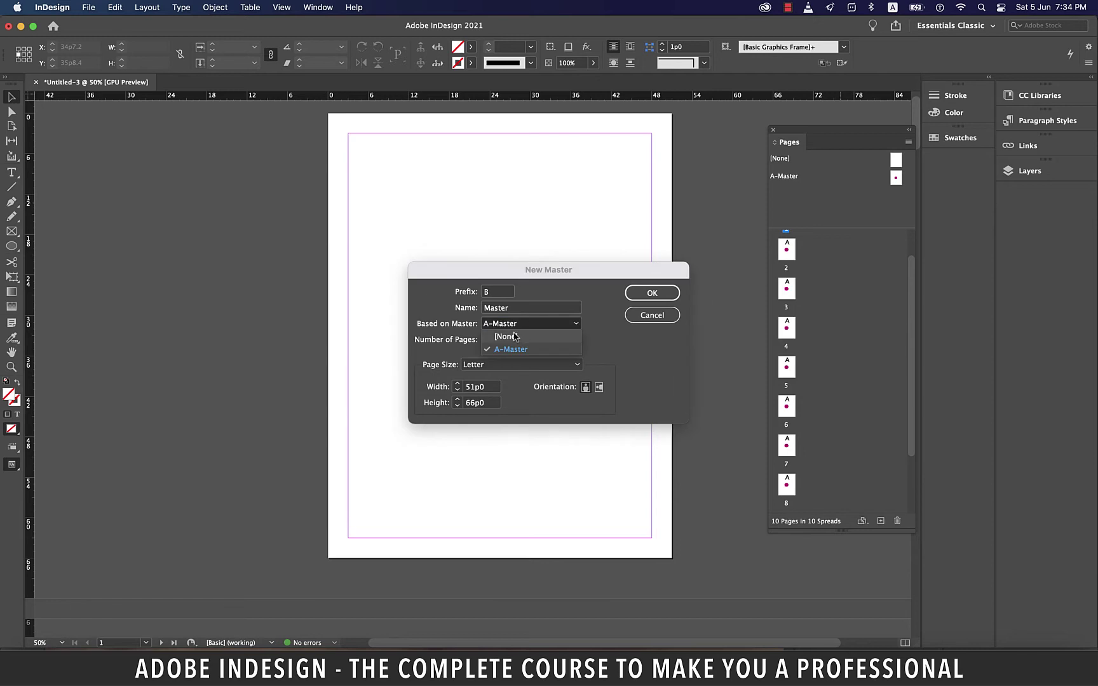
pyautogui.click(516, 336)
pyautogui.click(521, 365)
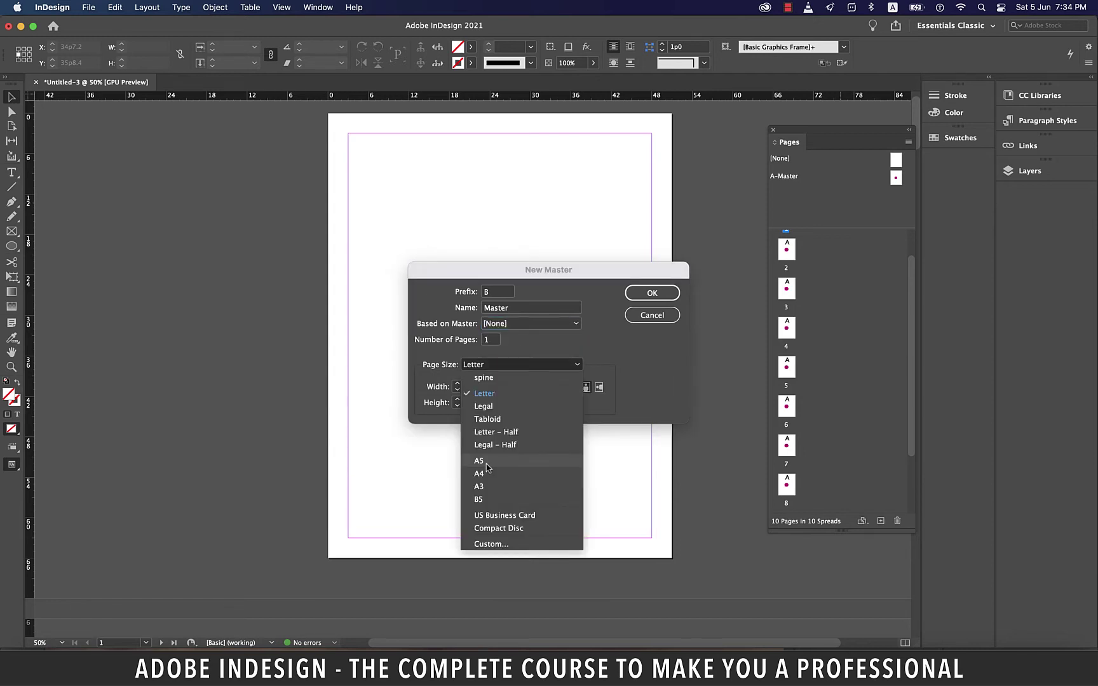
pyautogui.click(487, 472)
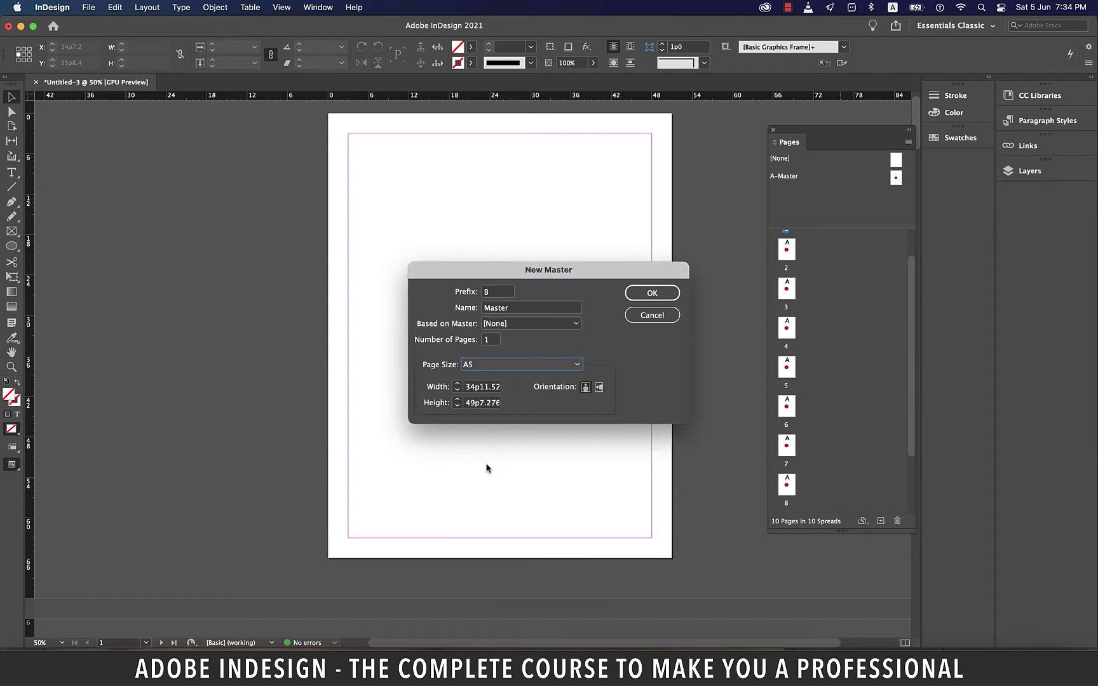
pyautogui.click(598, 387)
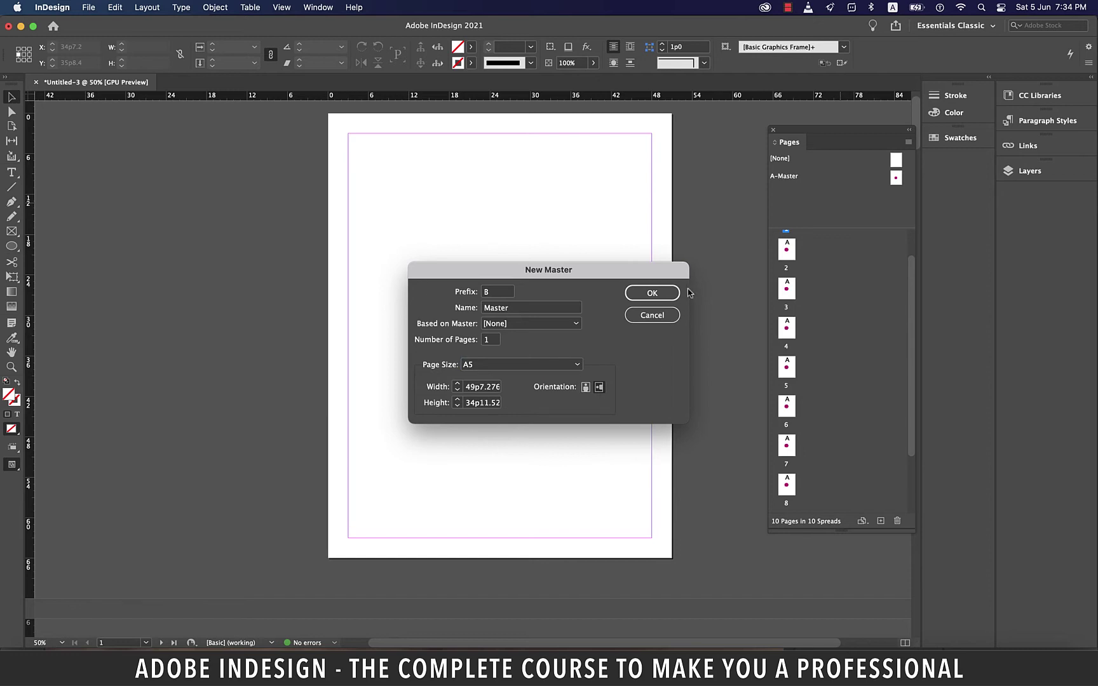
pyautogui.click(661, 294)
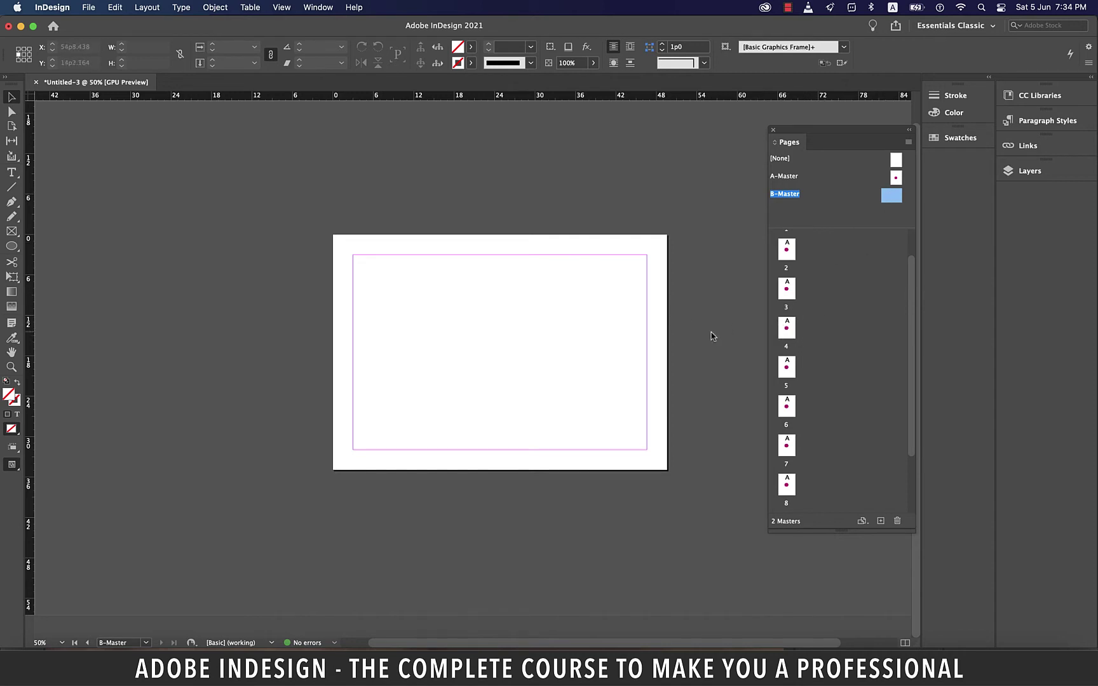
# - Select pages 2, 4, 6, 8 and 10 together in the Pages panel
pyautogui.scroll(-2, 833, 416)
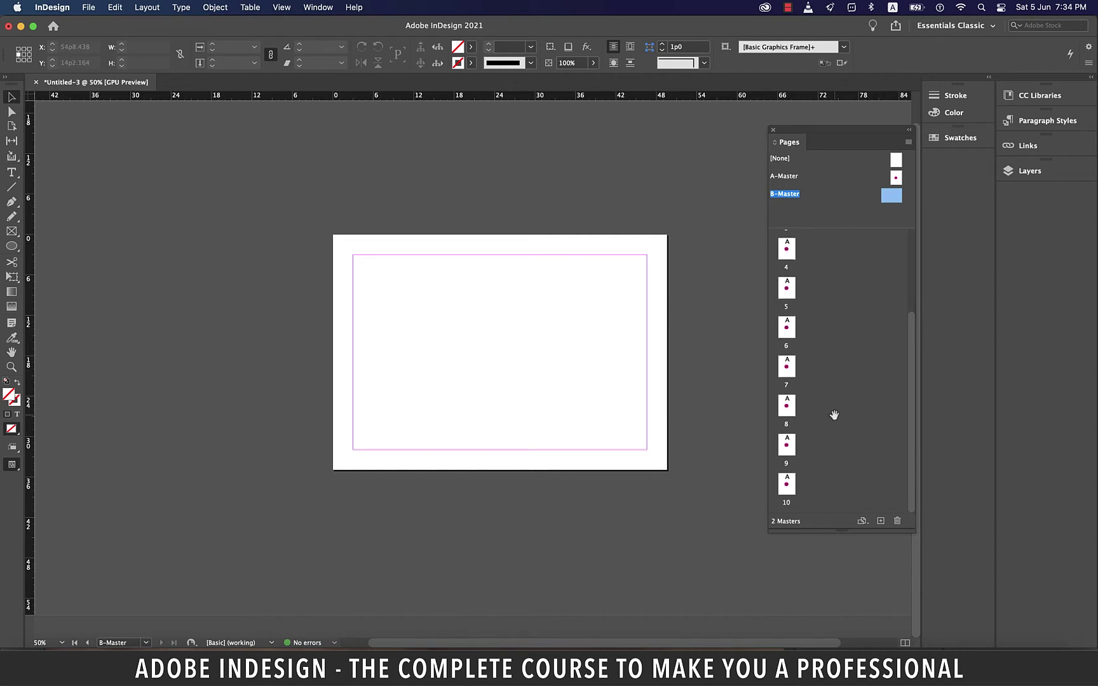
pyautogui.scroll(3, 834, 415)
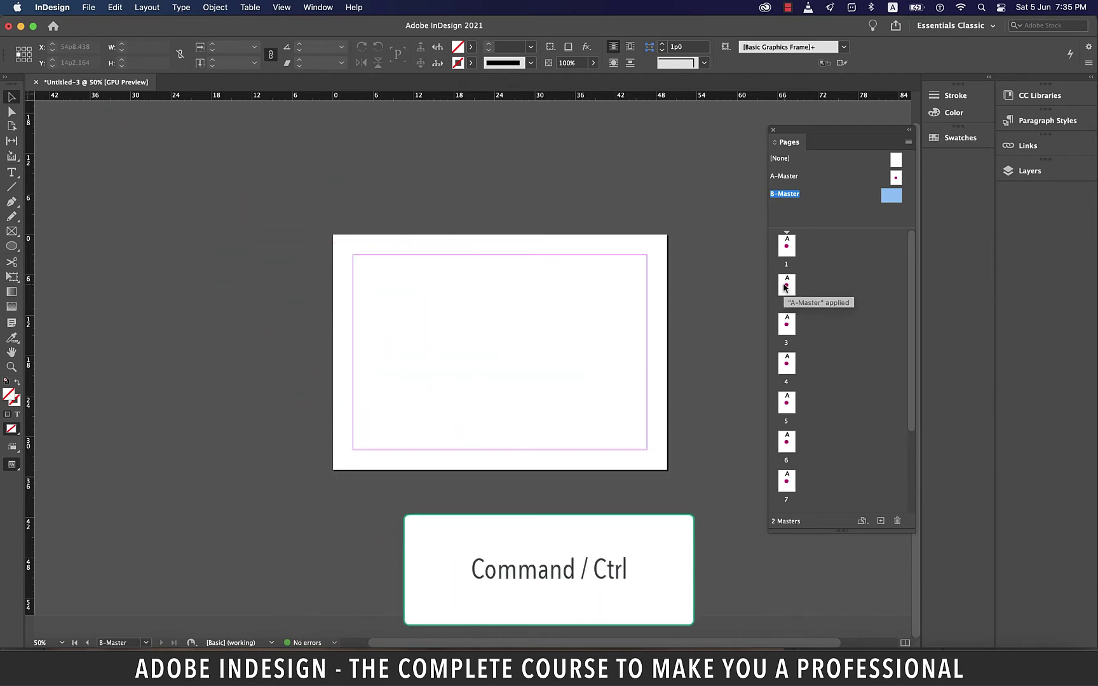
pyautogui.click(785, 288)
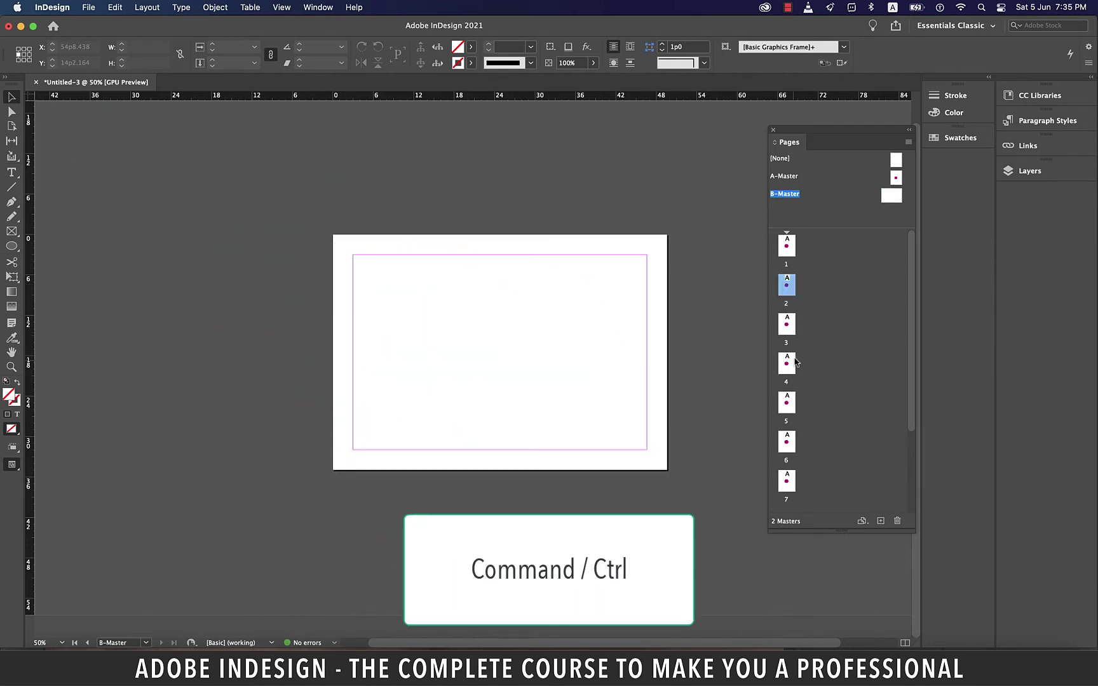
pyautogui.keyDown('super'); pyautogui.click(786, 364); pyautogui.keyUp('super')
pyautogui.scroll(-3, 794, 359)
pyautogui.keyDown('super'); pyautogui.click(791, 348); pyautogui.keyUp('super')
pyautogui.keyDown('super'); pyautogui.click(788, 422); pyautogui.keyUp('super')
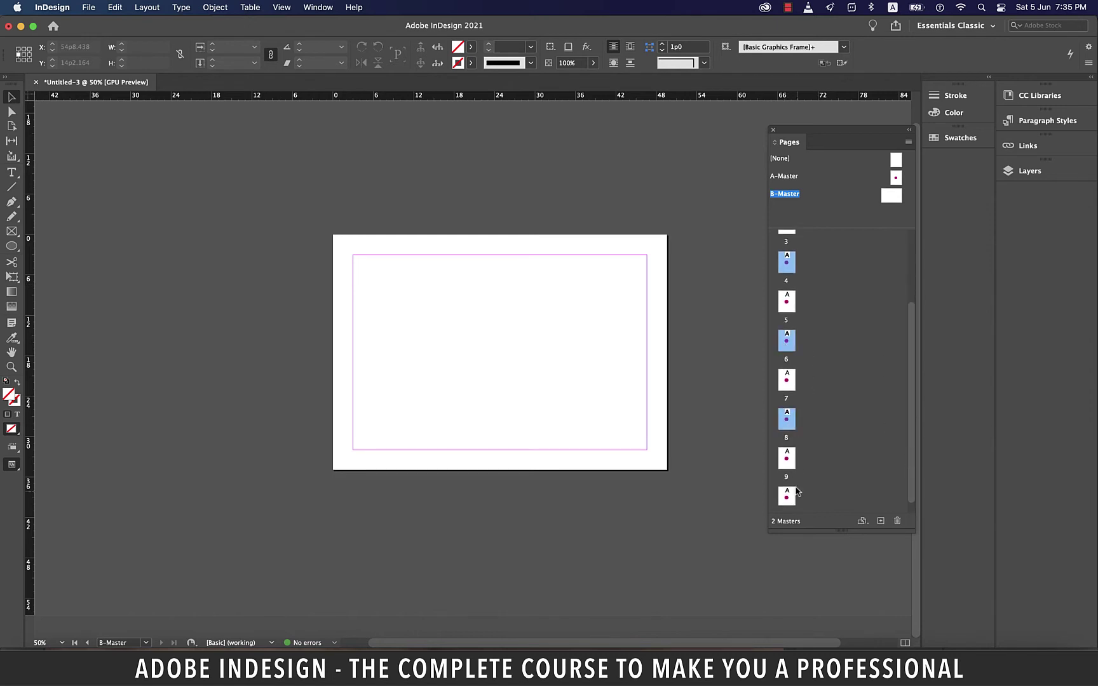
pyautogui.scroll(-1, 893, 455)
pyautogui.keyDown('super'); pyautogui.click(788, 486); pyautogui.keyUp('super')
pyautogui.scroll(4, 876, 331)
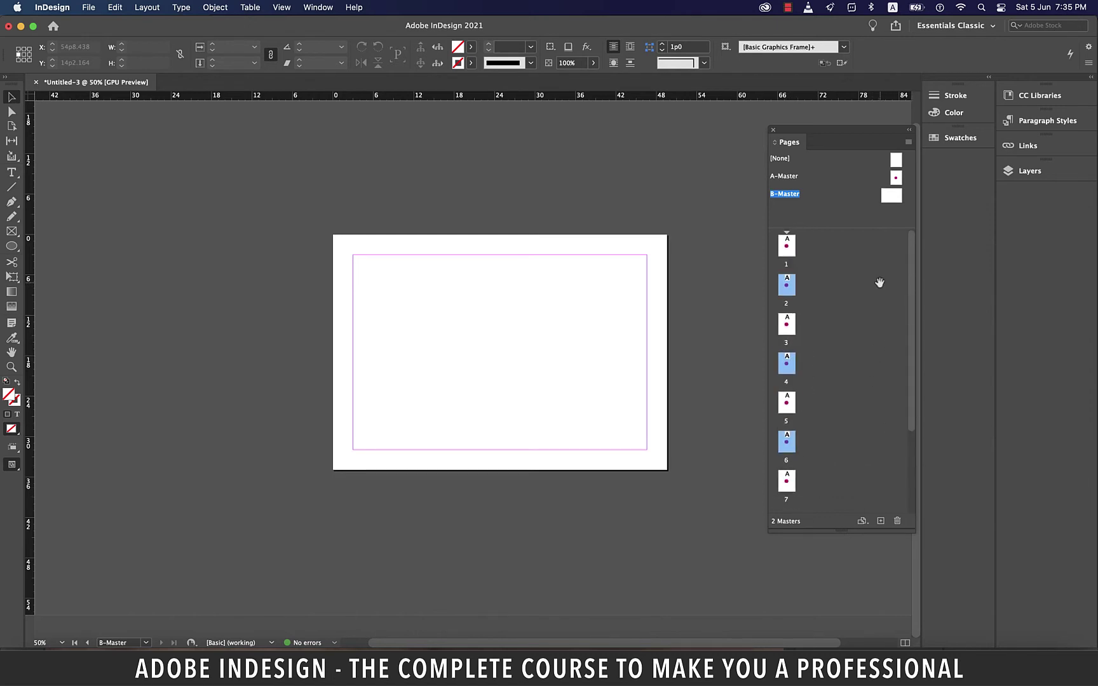
# - Apply B-Master to the selected pages and set the page-size conflict choice to Apply to All
pyautogui.rightClick(788, 287)
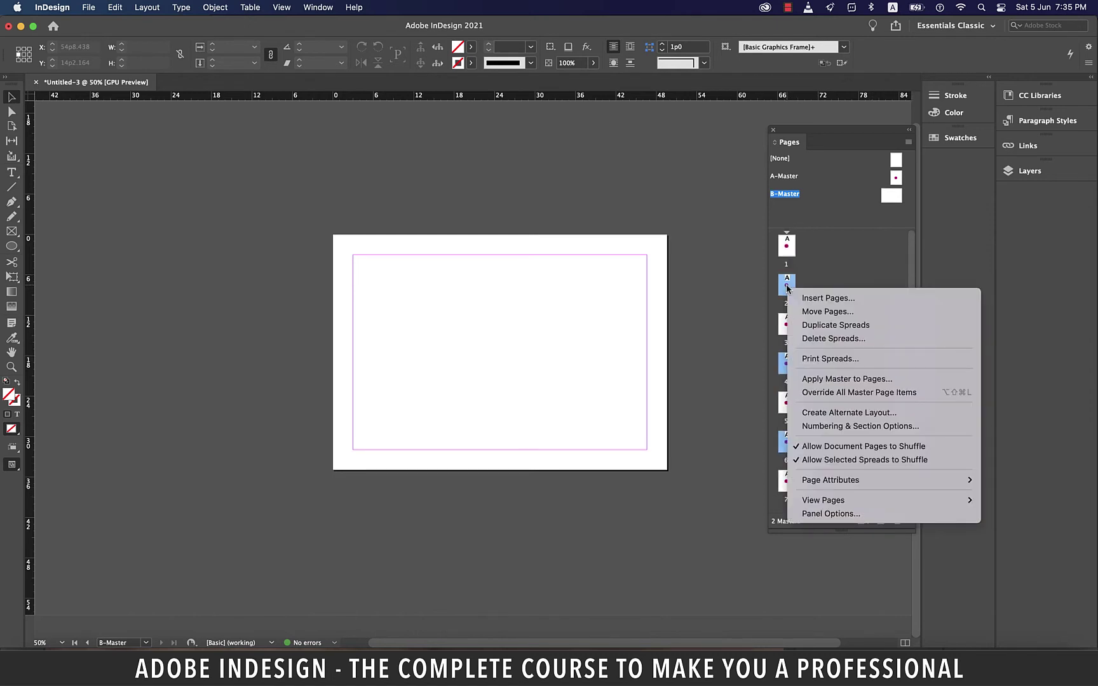
pyautogui.click(838, 379)
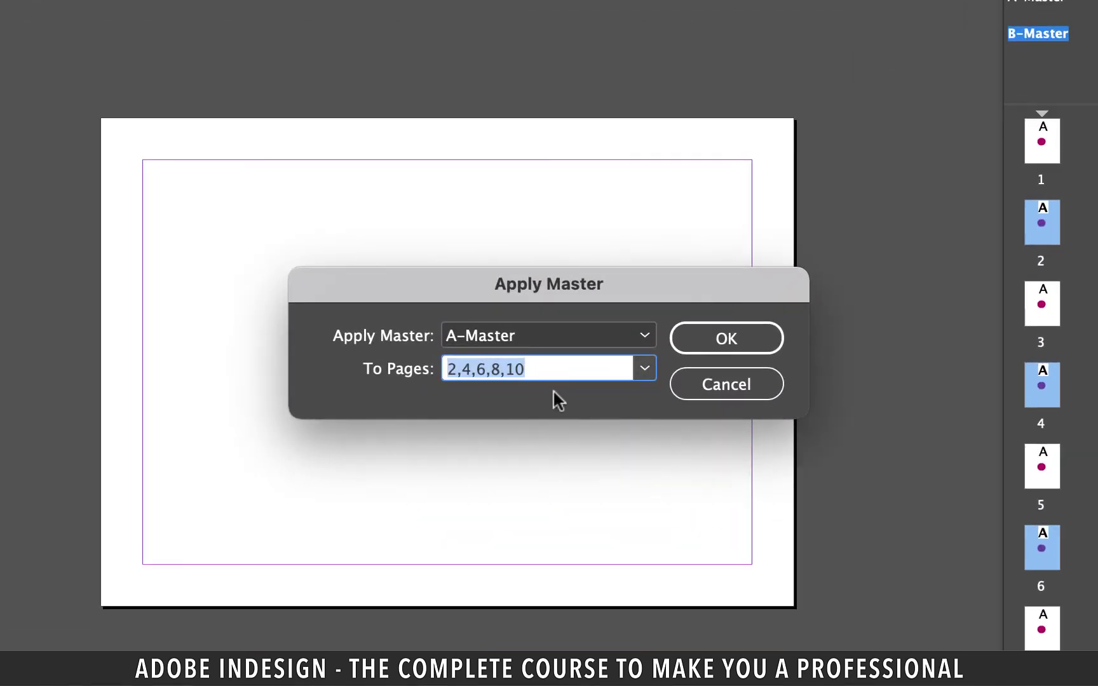
pyautogui.click(544, 365)
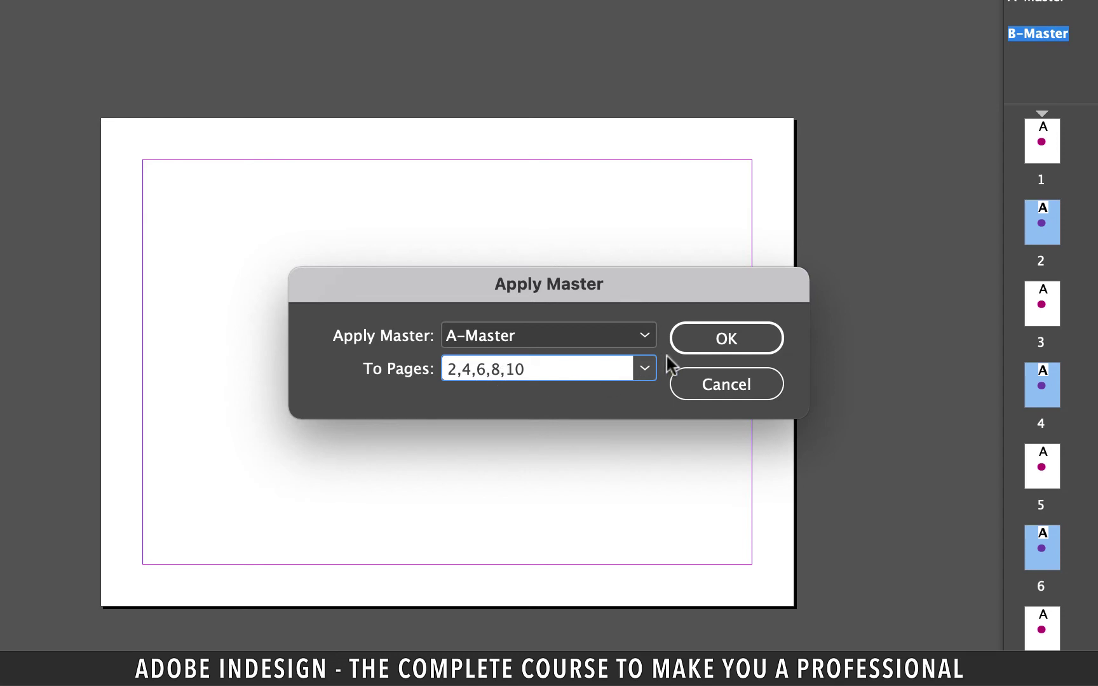
pyautogui.click(644, 336)
pyautogui.click(502, 423)
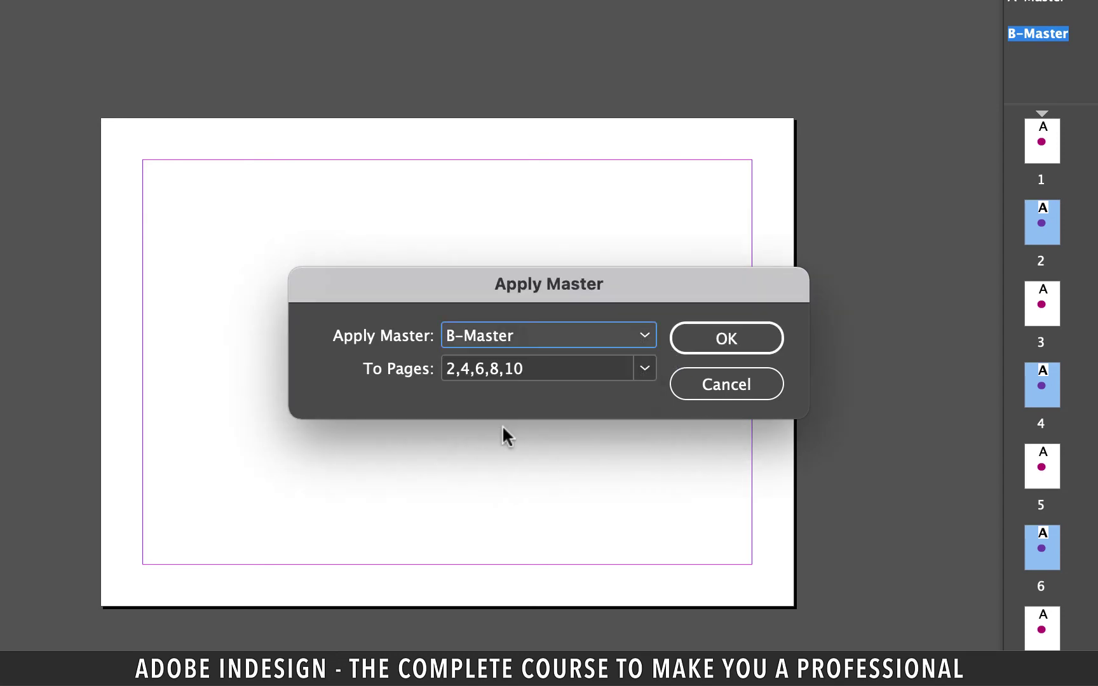
pyautogui.click(733, 338)
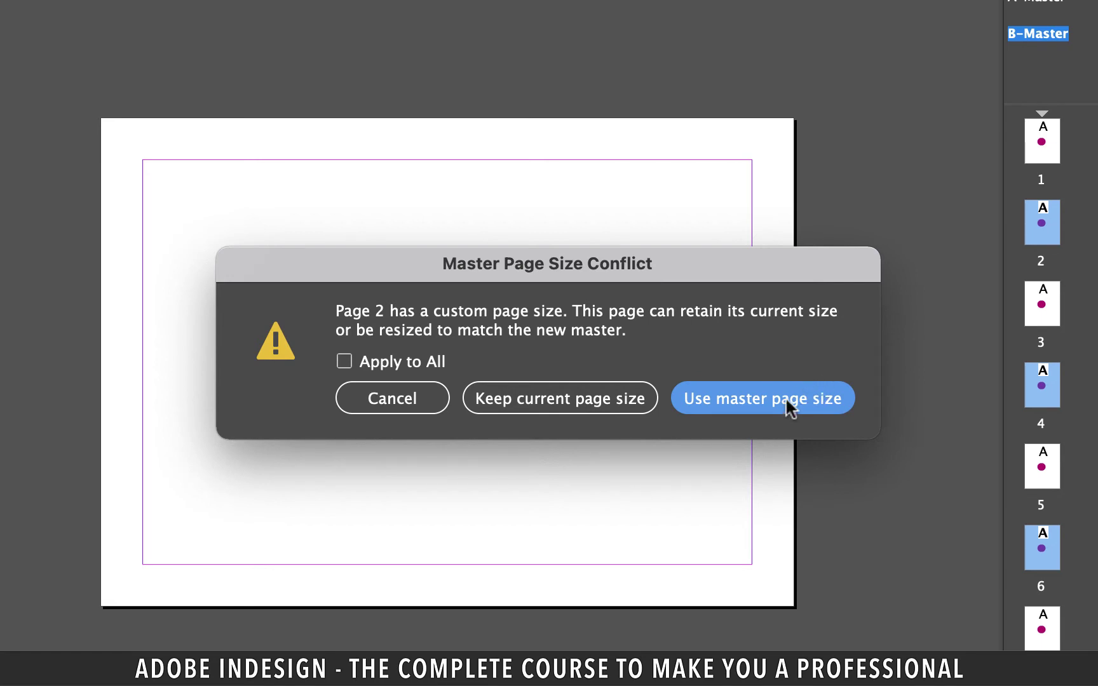
pyautogui.click(343, 364)
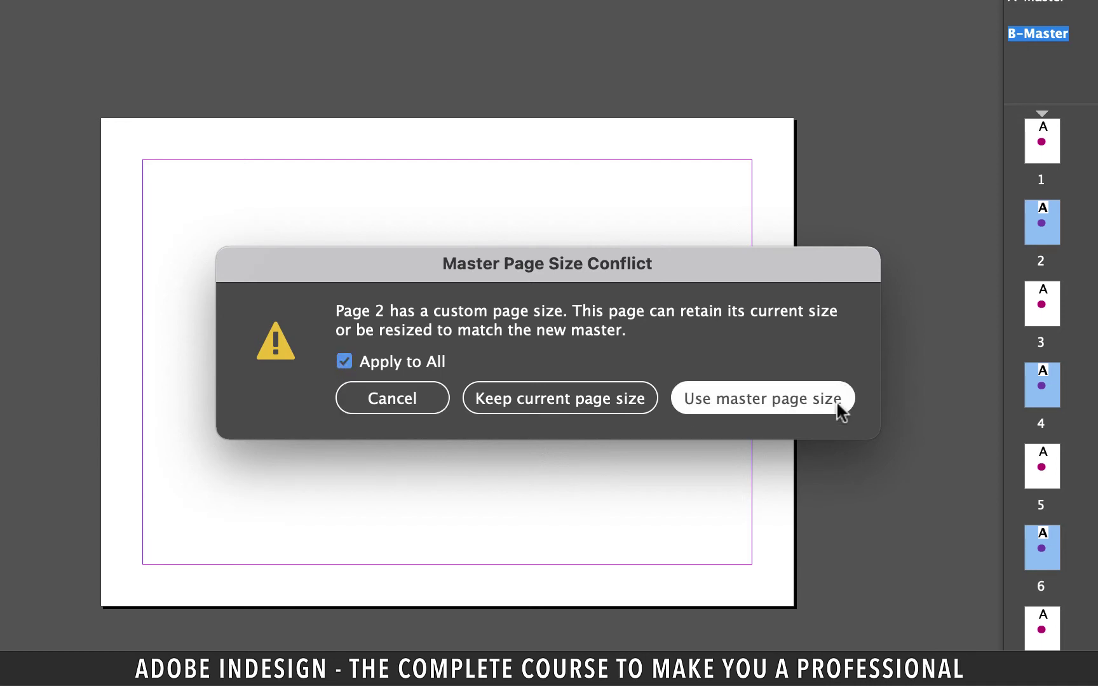
# - Resize pages 2, 4, 6, 8 and 10 to B-Master's page size
pyautogui.click(794, 395)
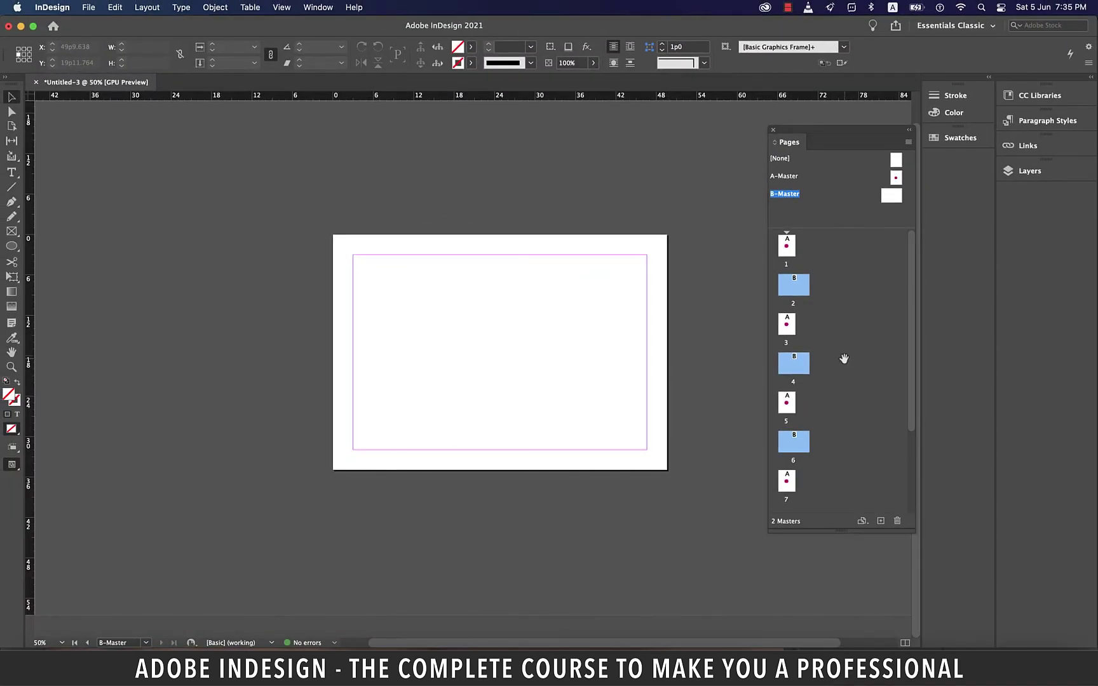
pyautogui.scroll(-3, 843, 359)
pyautogui.scroll(3, 841, 358)
# - Inspect pages 2, 4 and 1, then zoom the view to 100%
pyautogui.doubleClick(794, 285)
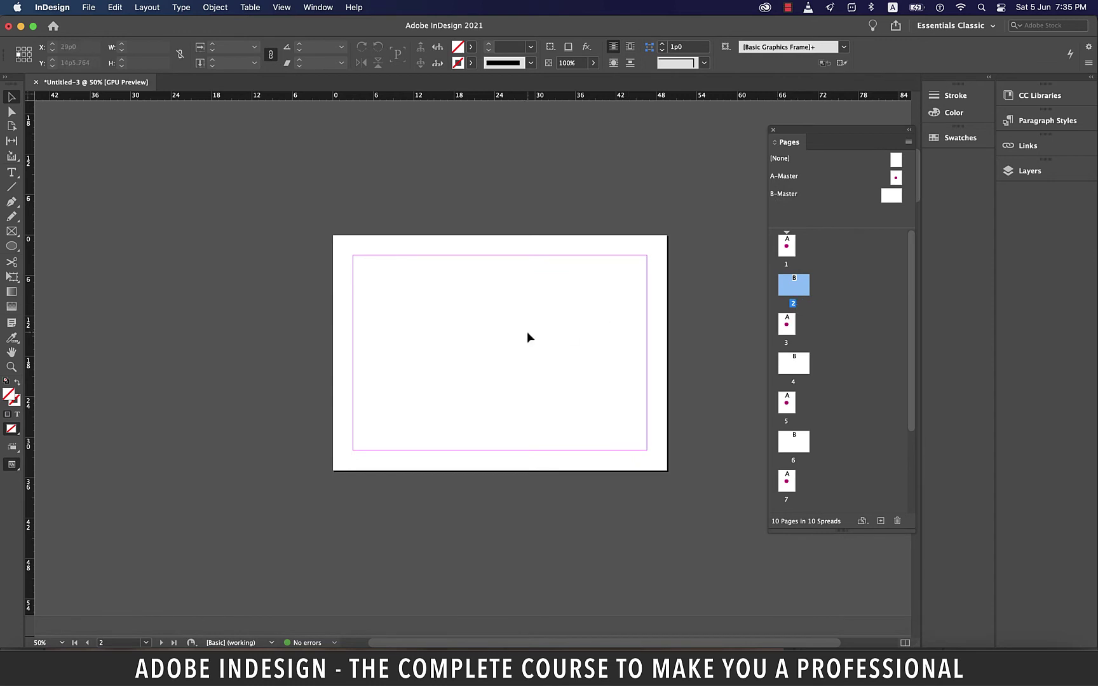
pyautogui.doubleClick(805, 370)
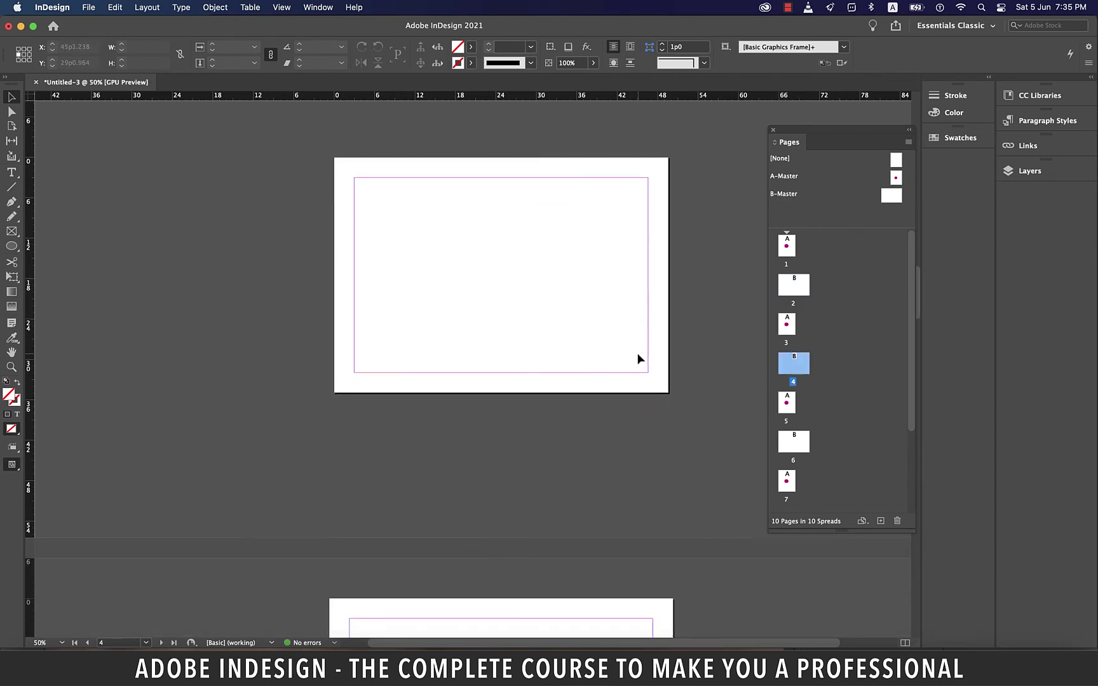
pyautogui.scroll(-2, 826, 391)
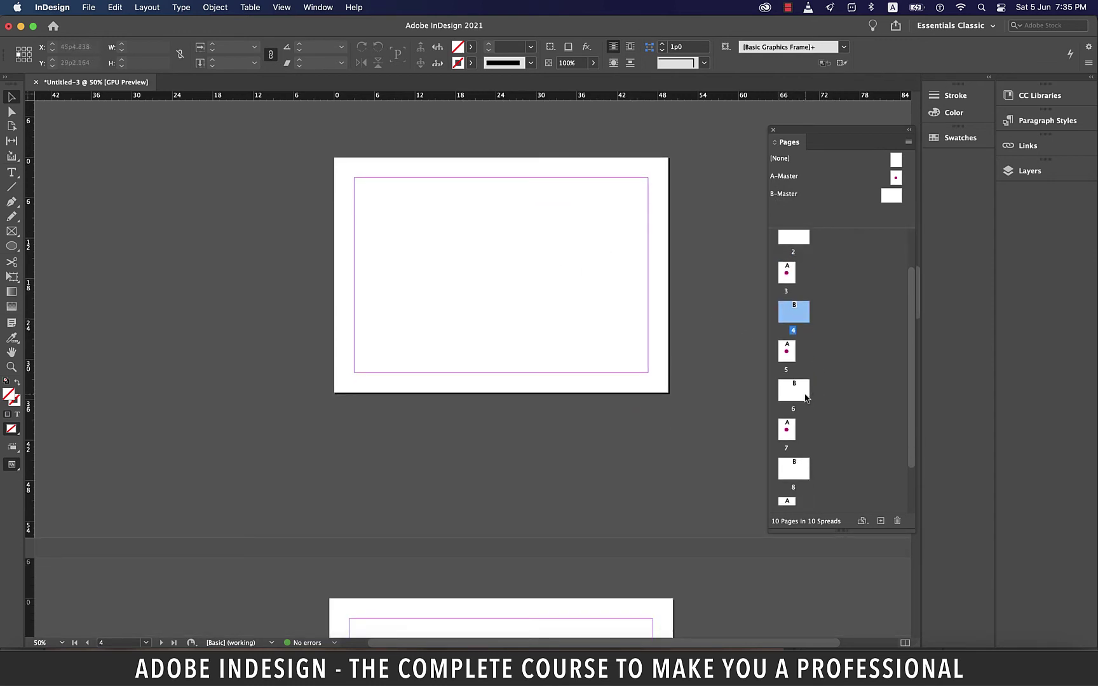
pyautogui.click(805, 395)
pyautogui.scroll(2, 805, 395)
pyautogui.doubleClick(786, 245)
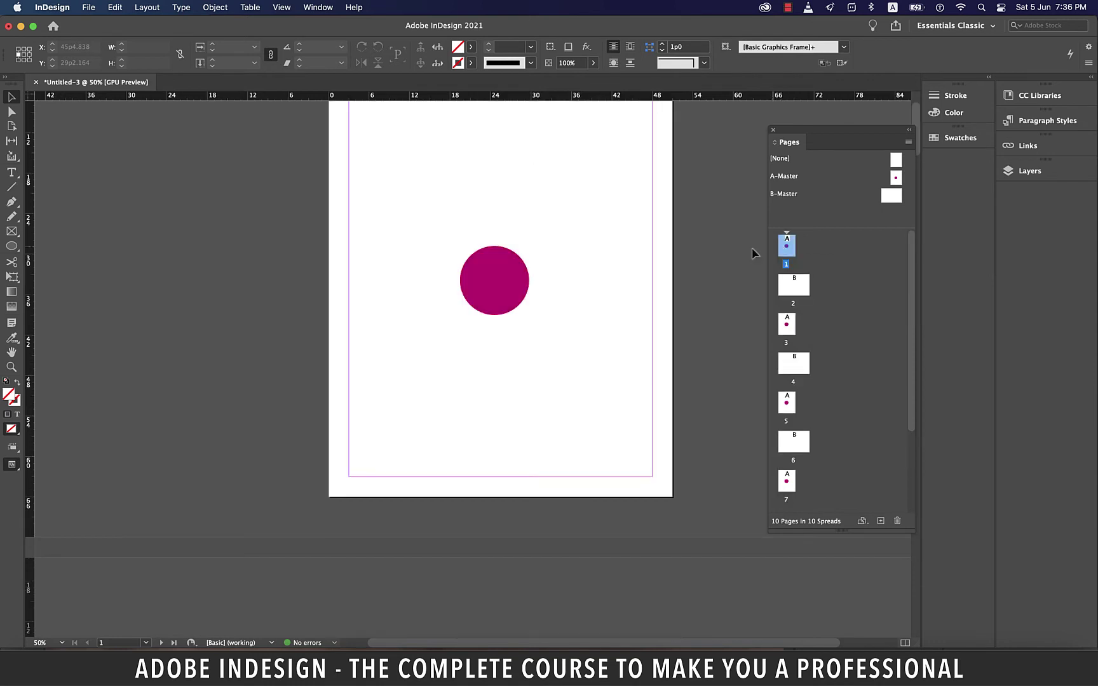
pyautogui.press('super+1')
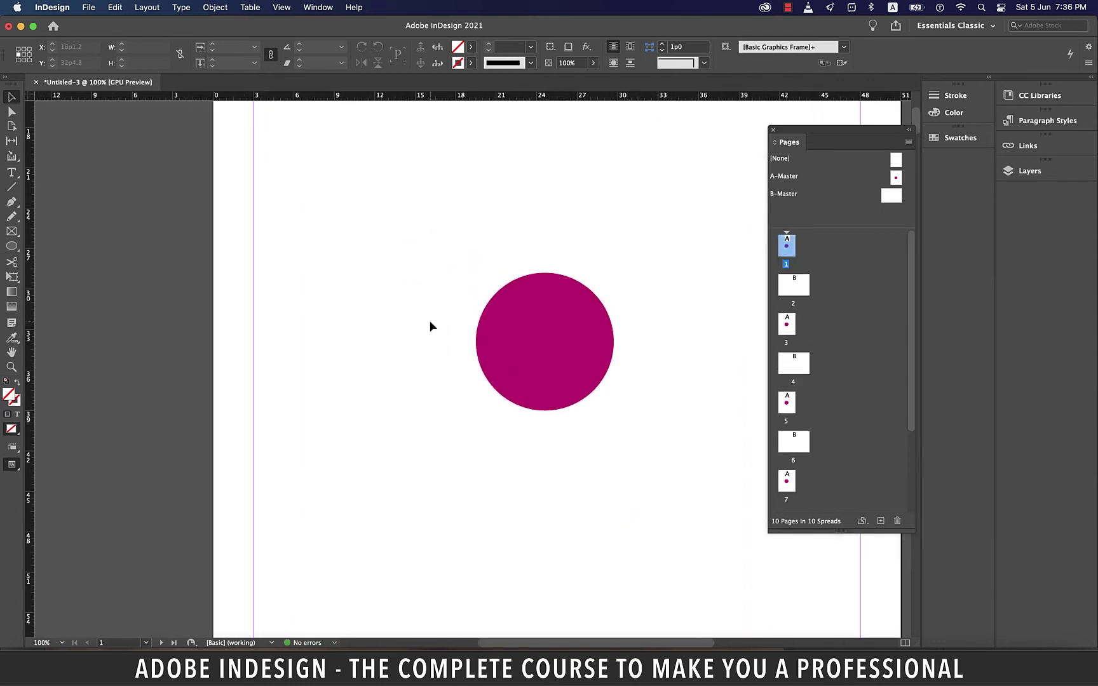
pyautogui.hscroll(3, 520, 327)
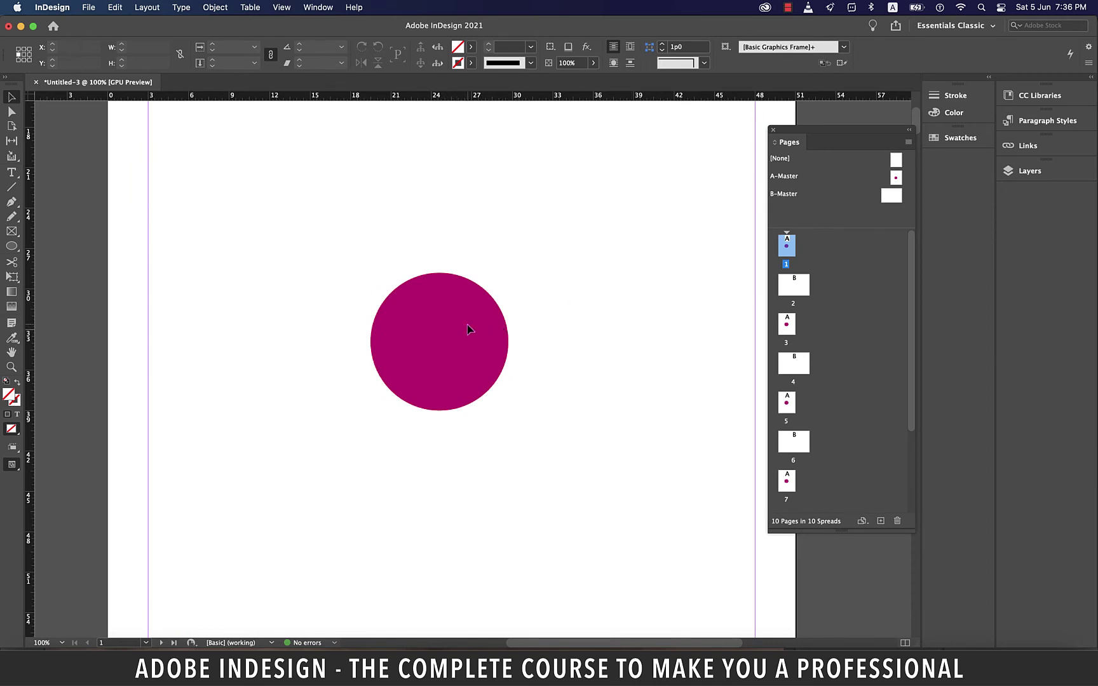
# - On A-Master, move the magenta circle over to the right side of the page
pyautogui.doubleClick(890, 176)
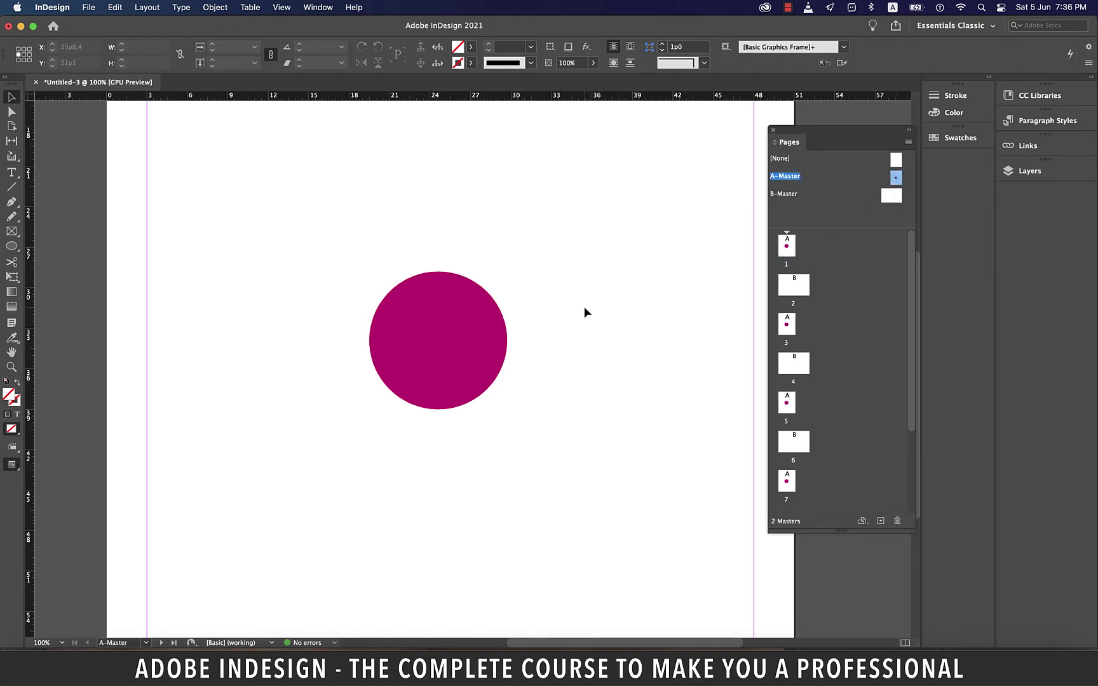
pyautogui.moveTo(487, 336); pyautogui.dragTo(457, 336)
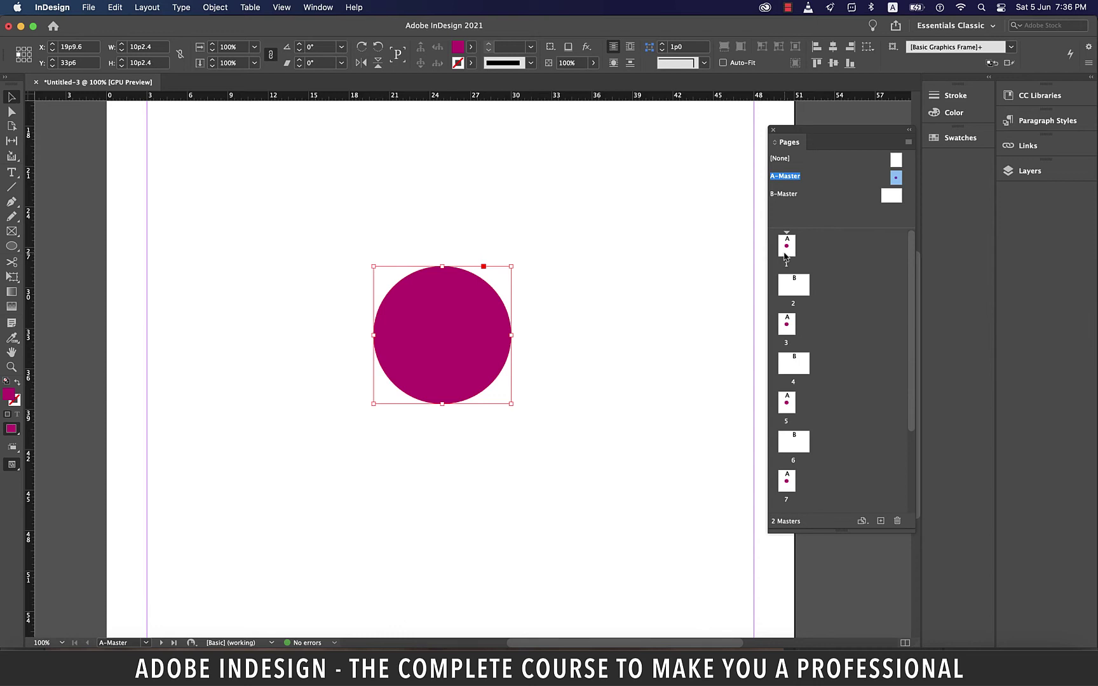
pyautogui.click(786, 251)
pyautogui.moveTo(463, 345); pyautogui.dragTo(671, 353)
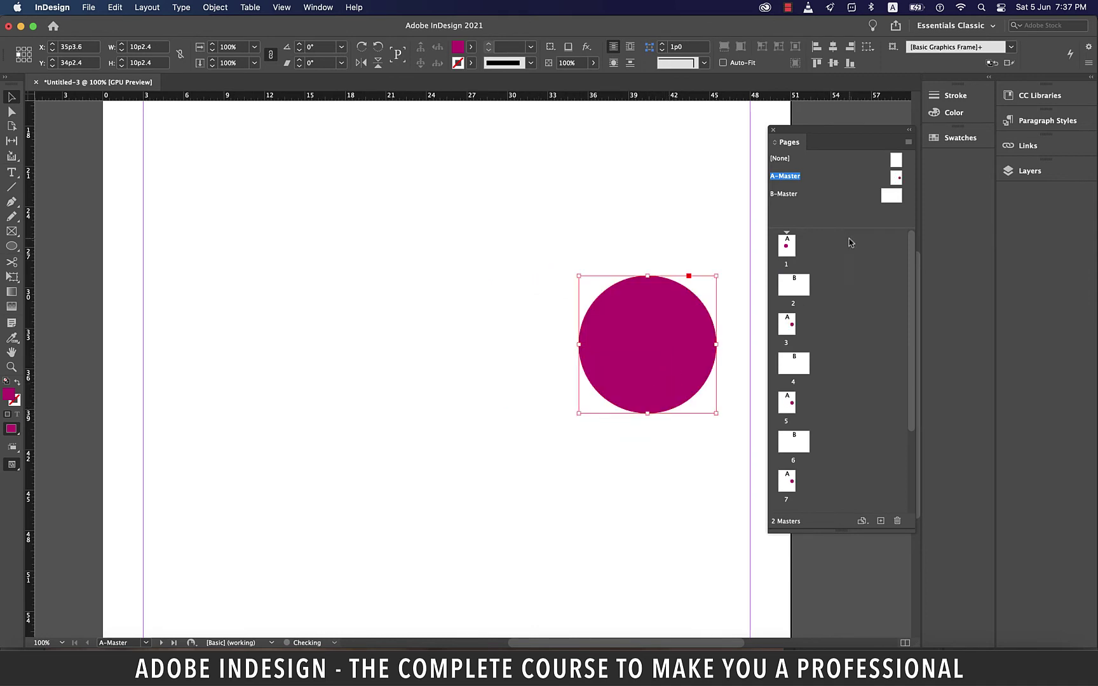
# - Draw and undo a text frame, then drag the circle back left near the page centre
pyautogui.click(11, 172)
pyautogui.moveTo(339, 445); pyautogui.dragTo(527, 538)
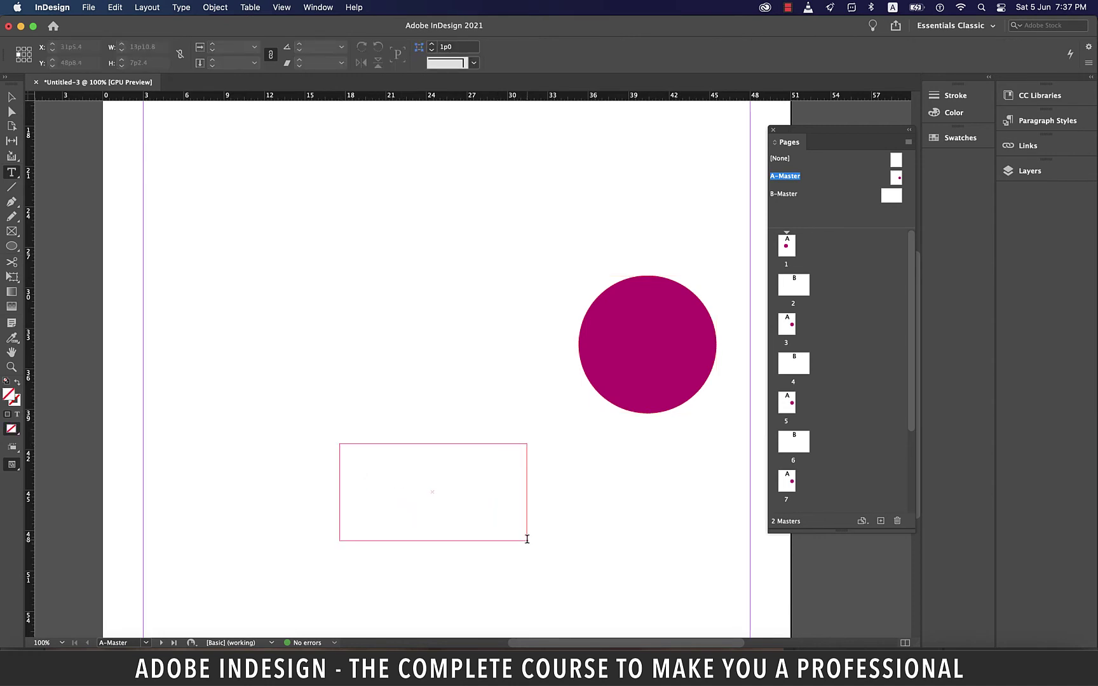
pyautogui.press('super+z')
pyautogui.click(11, 98)
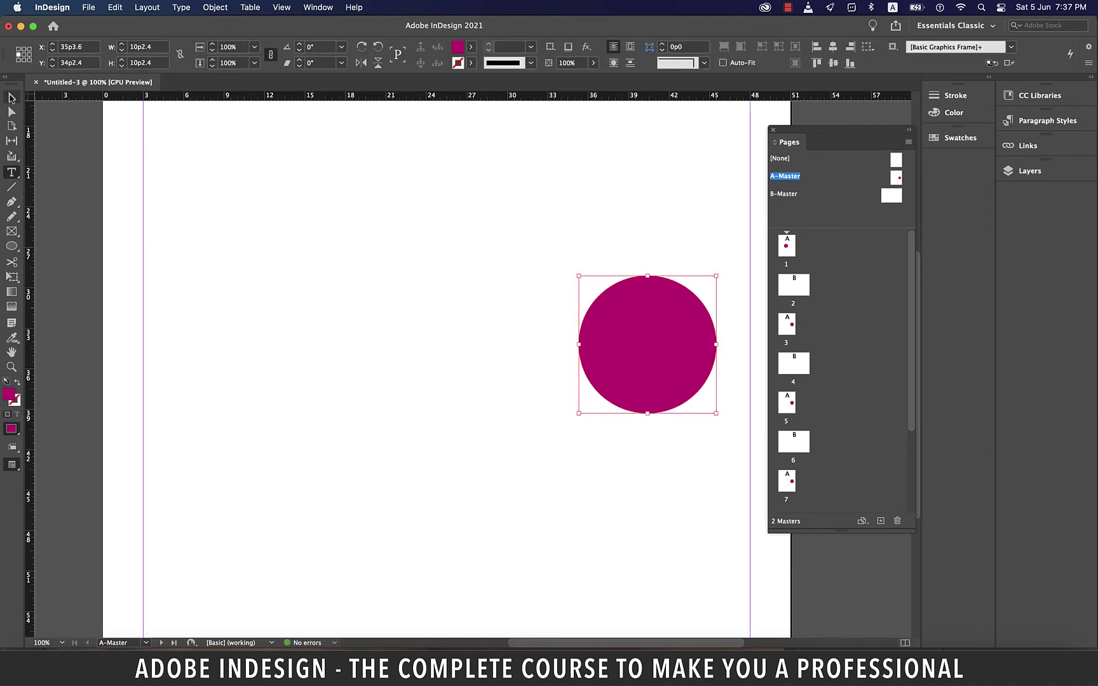
pyautogui.moveTo(618, 360); pyautogui.dragTo(437, 356)
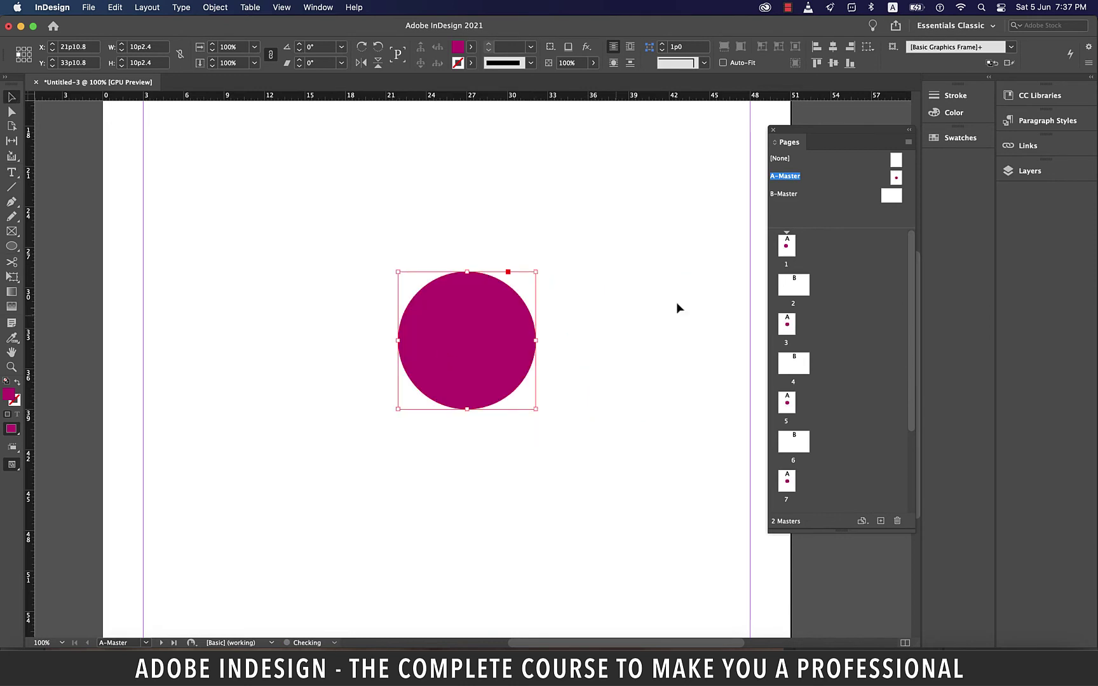
# - On page 1, fill the circle with the C=100 M=90 Y=10 K=0 purple swatch
pyautogui.doubleClick(790, 247)
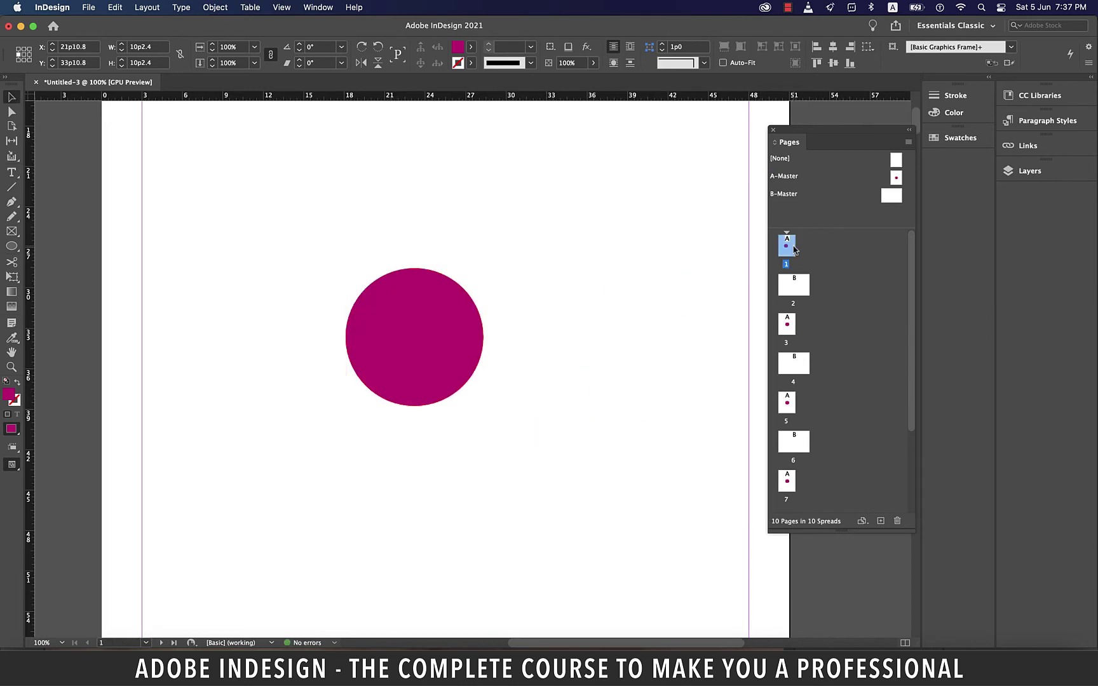
pyautogui.click(407, 362)
pyautogui.click(471, 46)
pyautogui.click(391, 192)
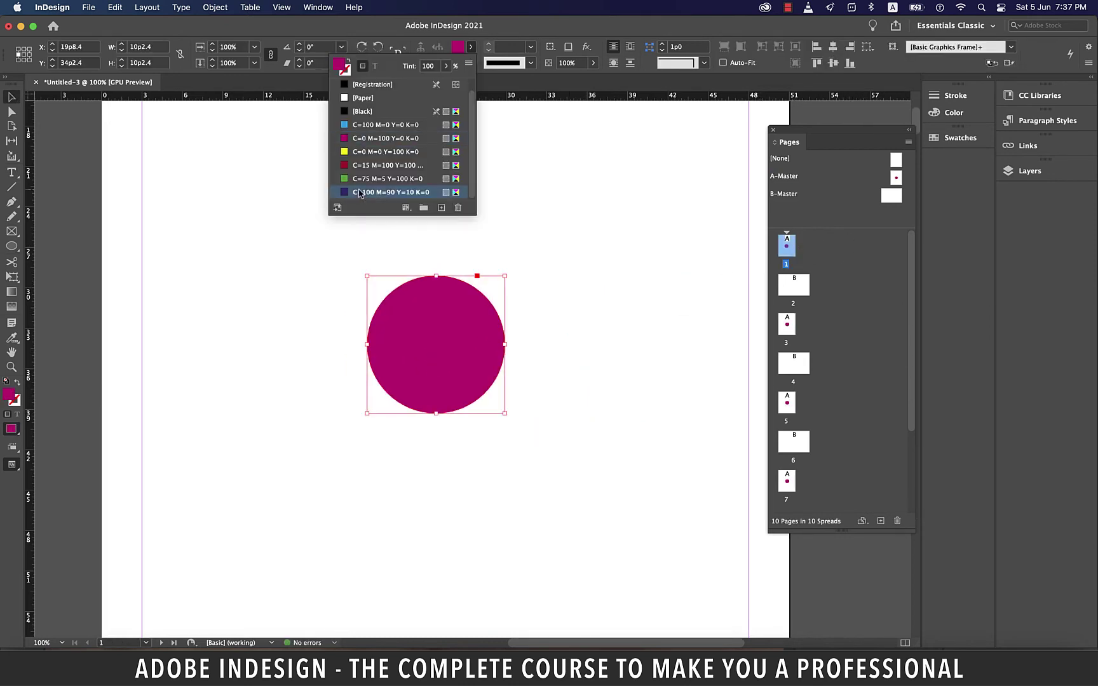
pyautogui.click(614, 292)
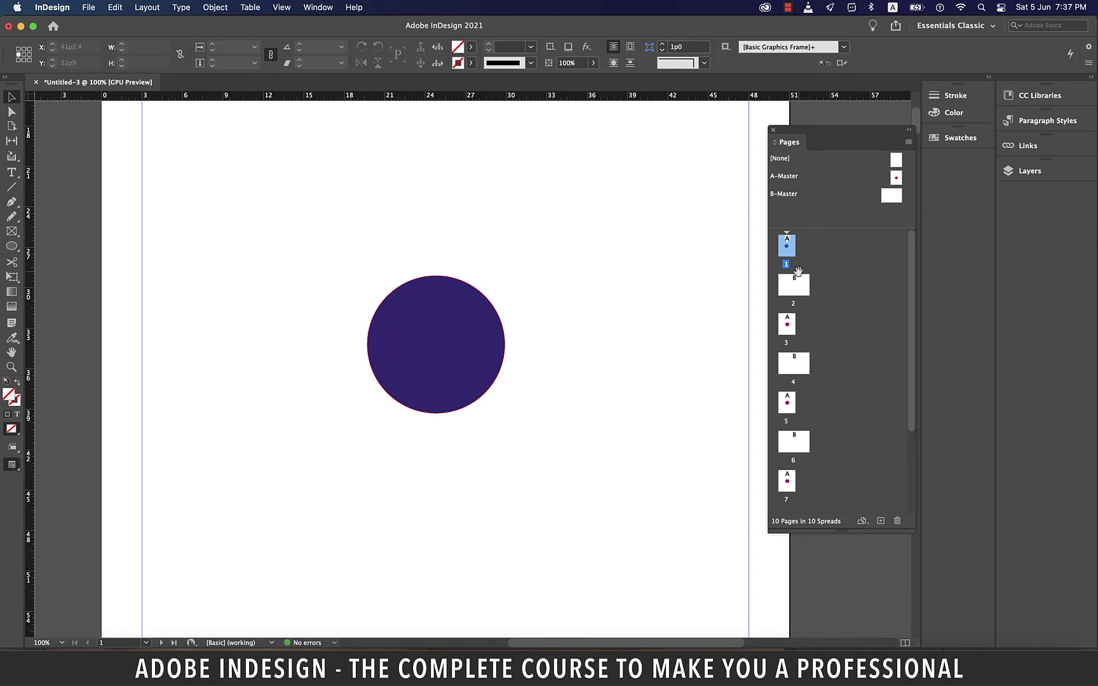
# - Fill A-Master's circle with C=100 M=0 Y=0 K=0 cyan and return to page 1
pyautogui.doubleClick(788, 177)
pyautogui.click(476, 331)
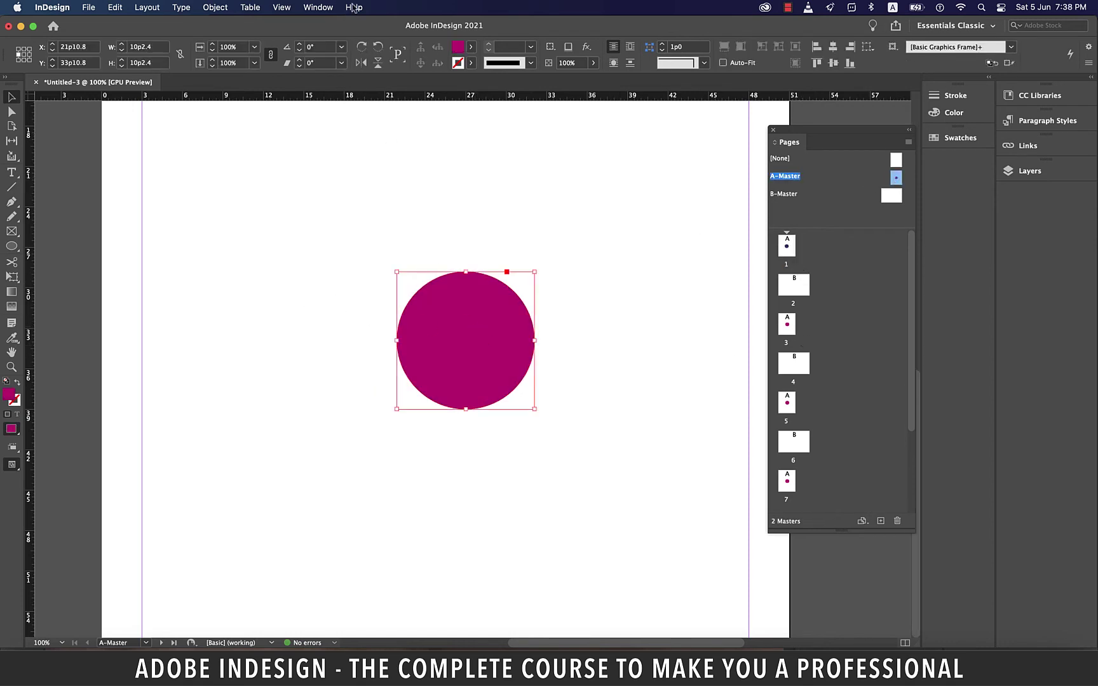
pyautogui.click(471, 47)
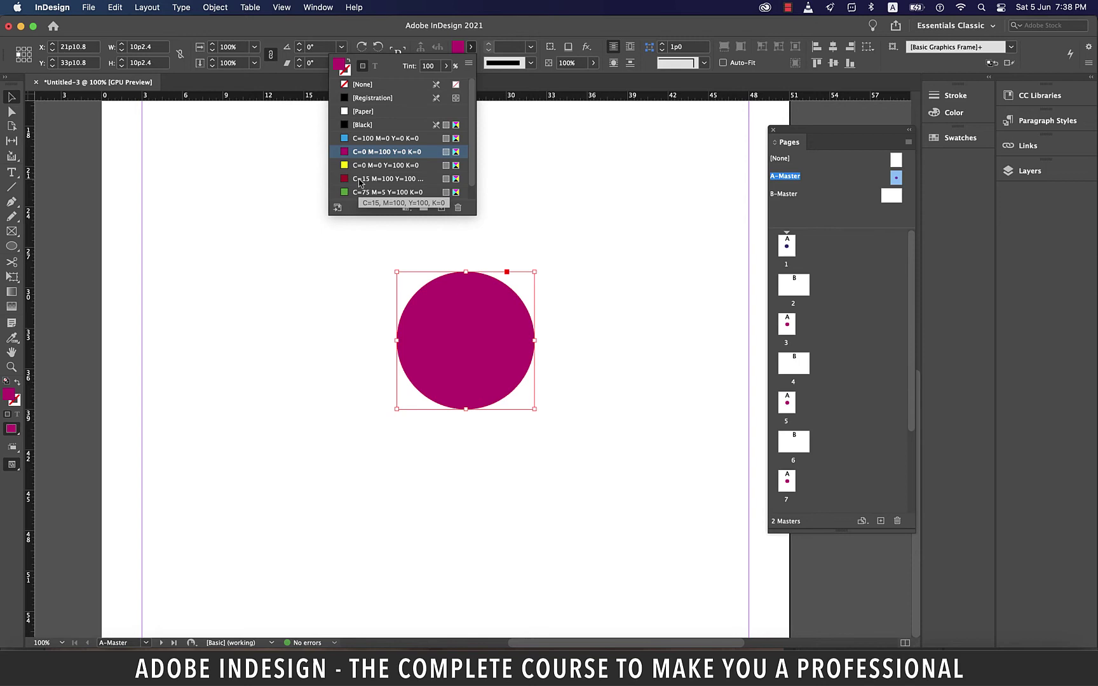
pyautogui.click(347, 139)
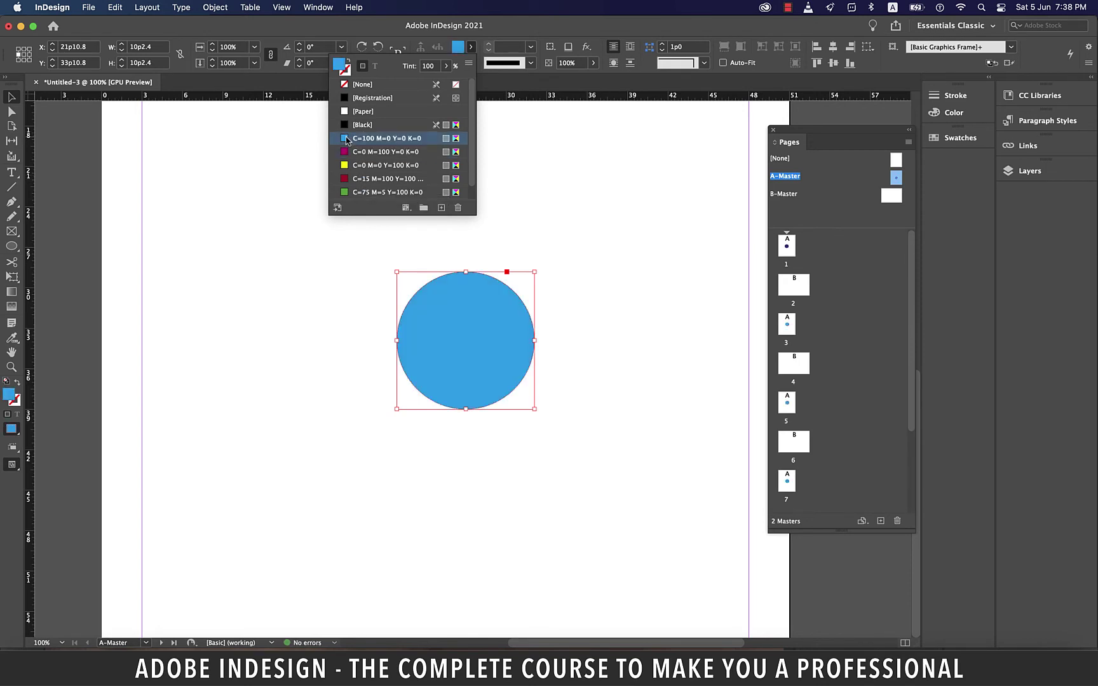
pyautogui.click(636, 324)
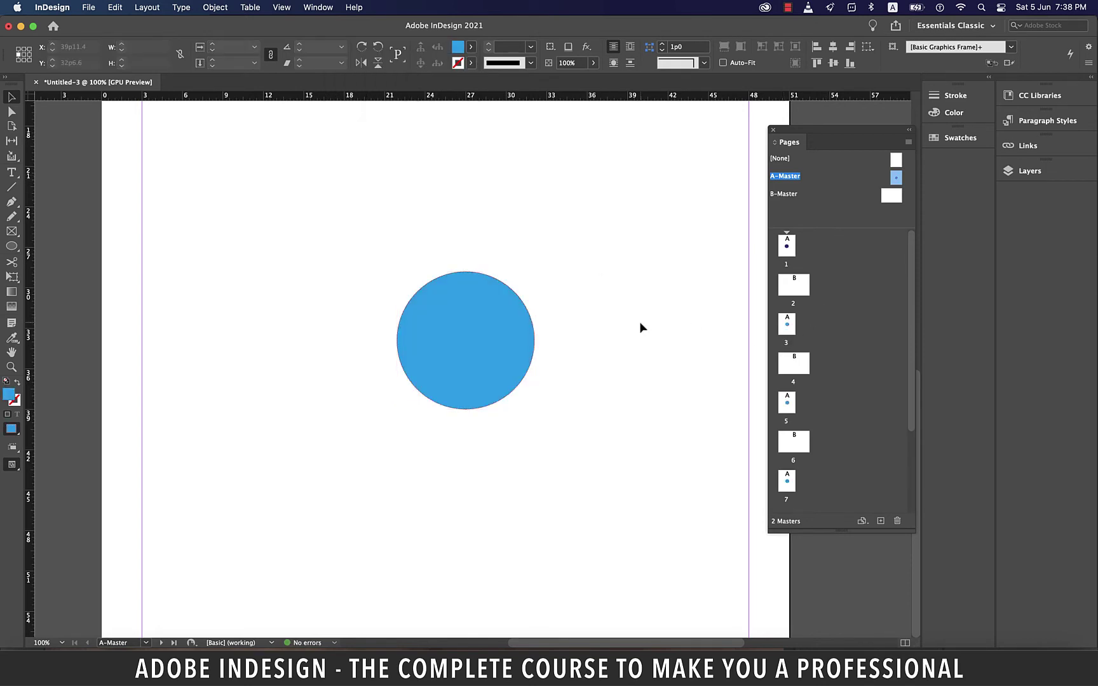
pyautogui.click(787, 251)
pyautogui.doubleClick(788, 252)
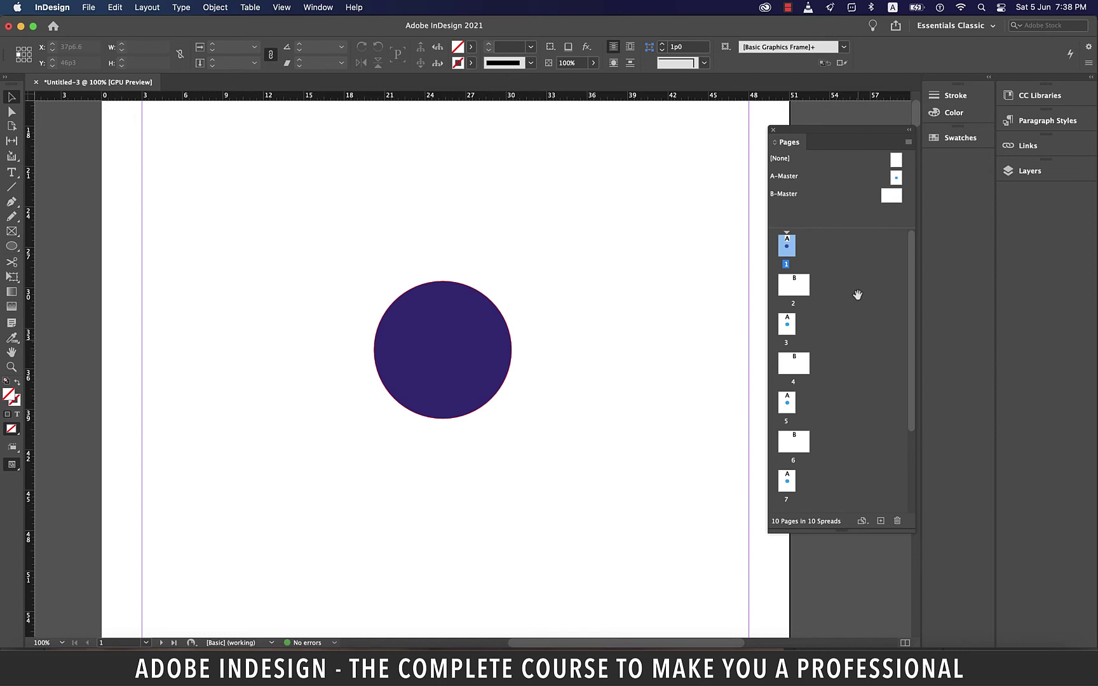
# - Reapply A-Master to page 1, then clear the page selection
pyautogui.rightClick(788, 252)
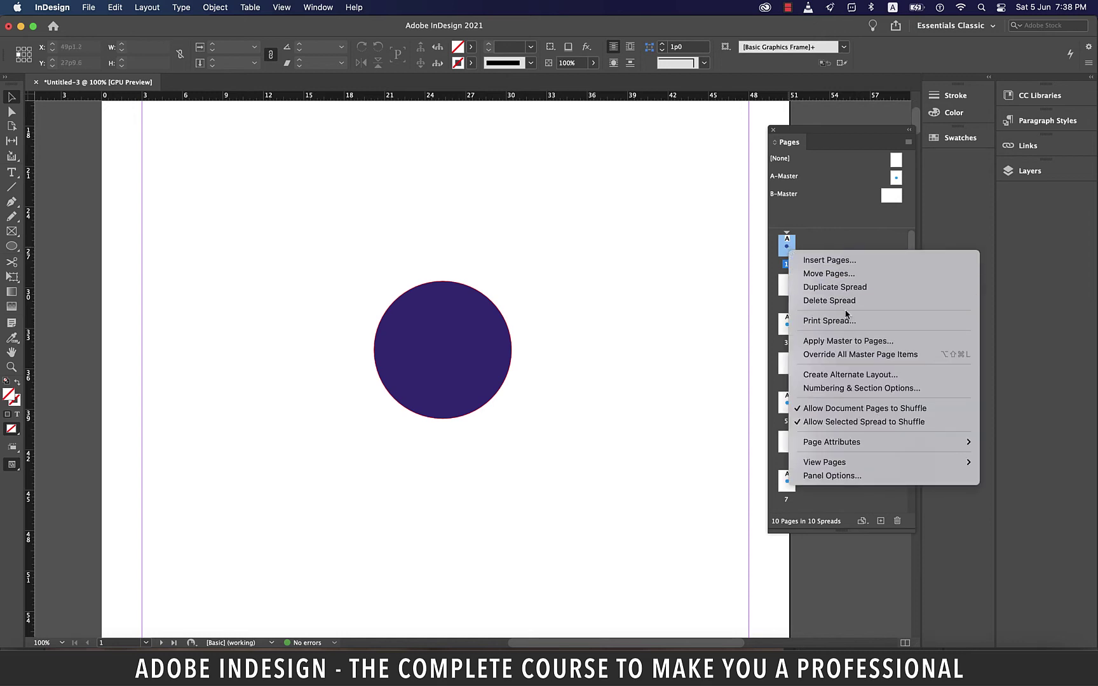
pyautogui.click(843, 341)
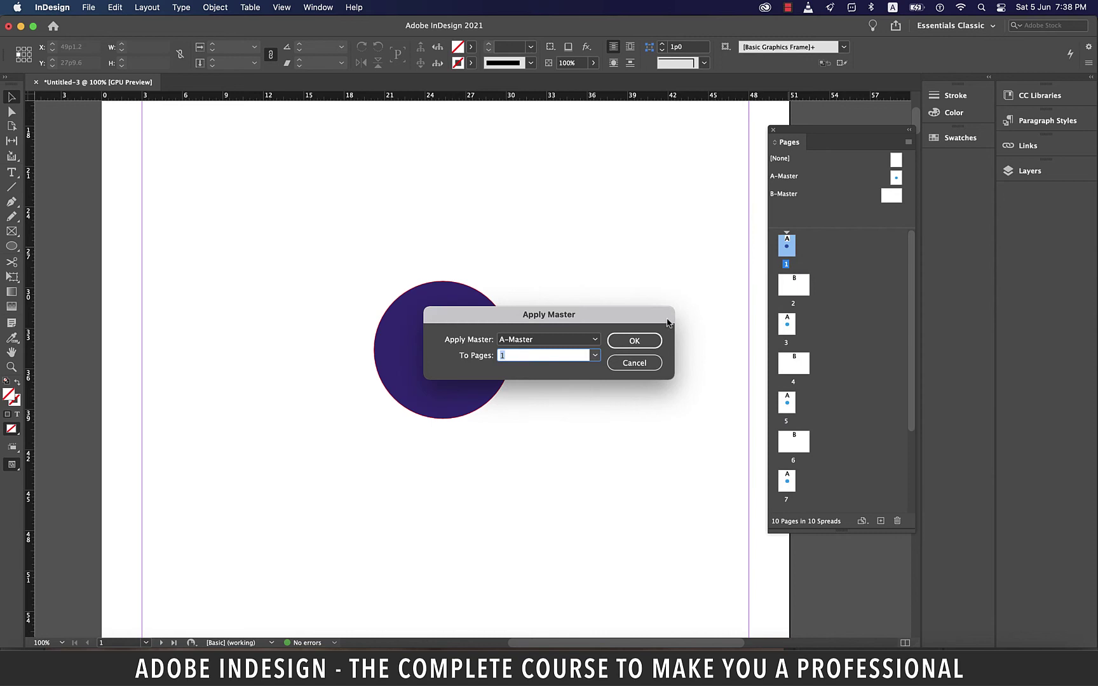
pyautogui.press('Return')
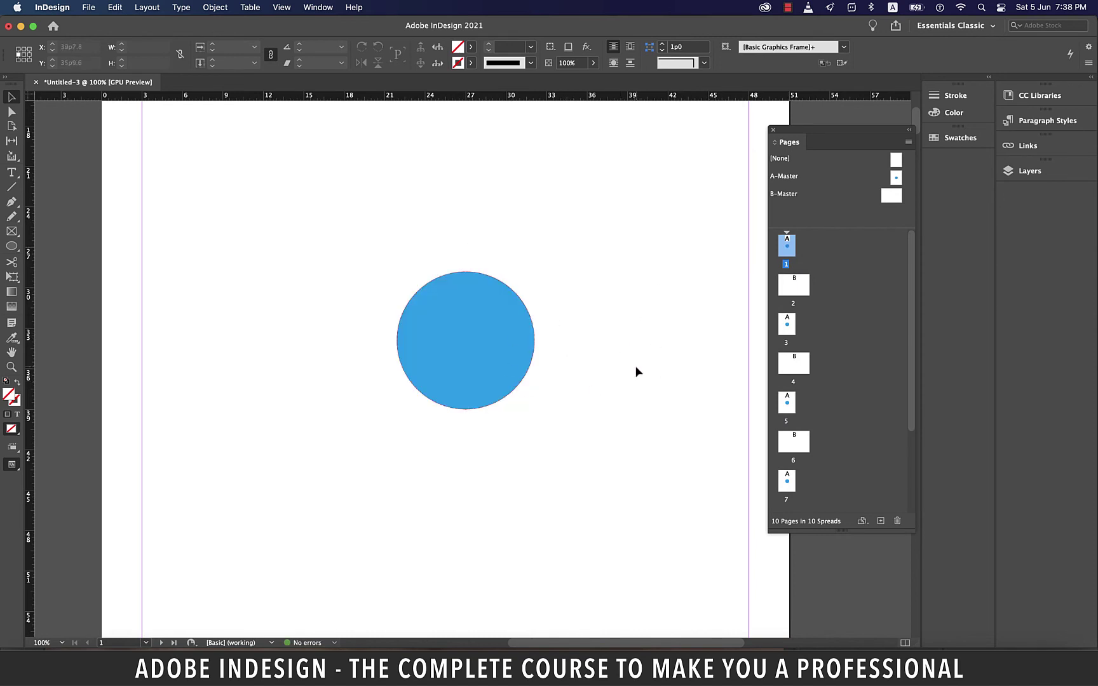
pyautogui.click(836, 335)
# - Apply B-Master to pages 1-5, using the master page size for all pages
pyautogui.rightClick(888, 184)
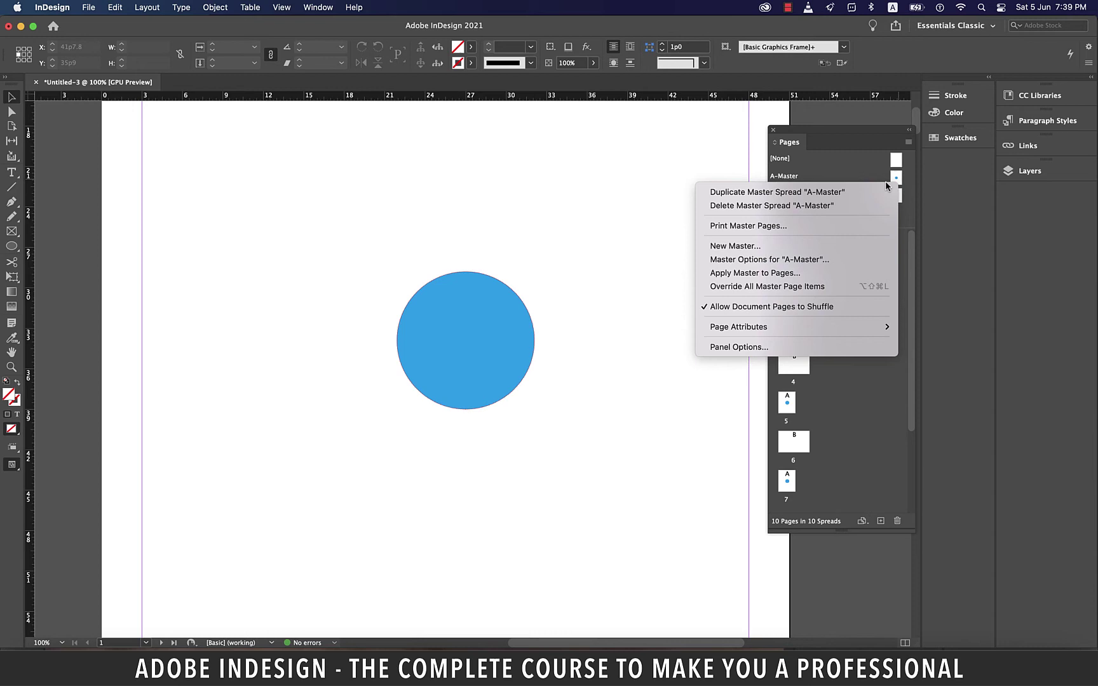
pyautogui.click(784, 277)
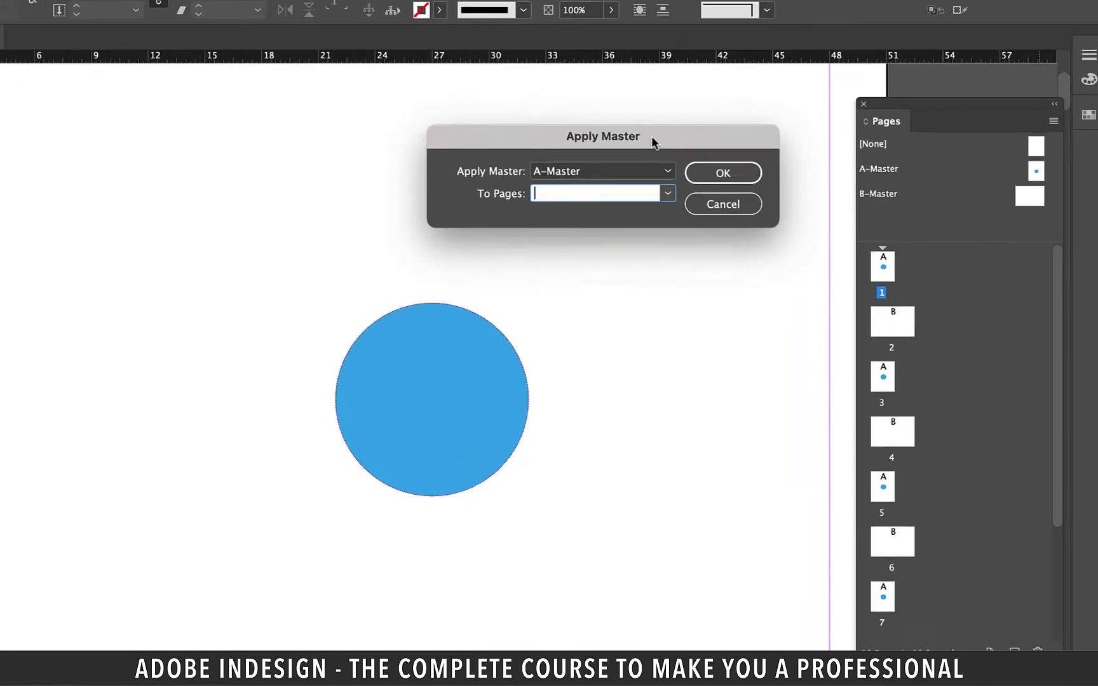
pyautogui.click(661, 172)
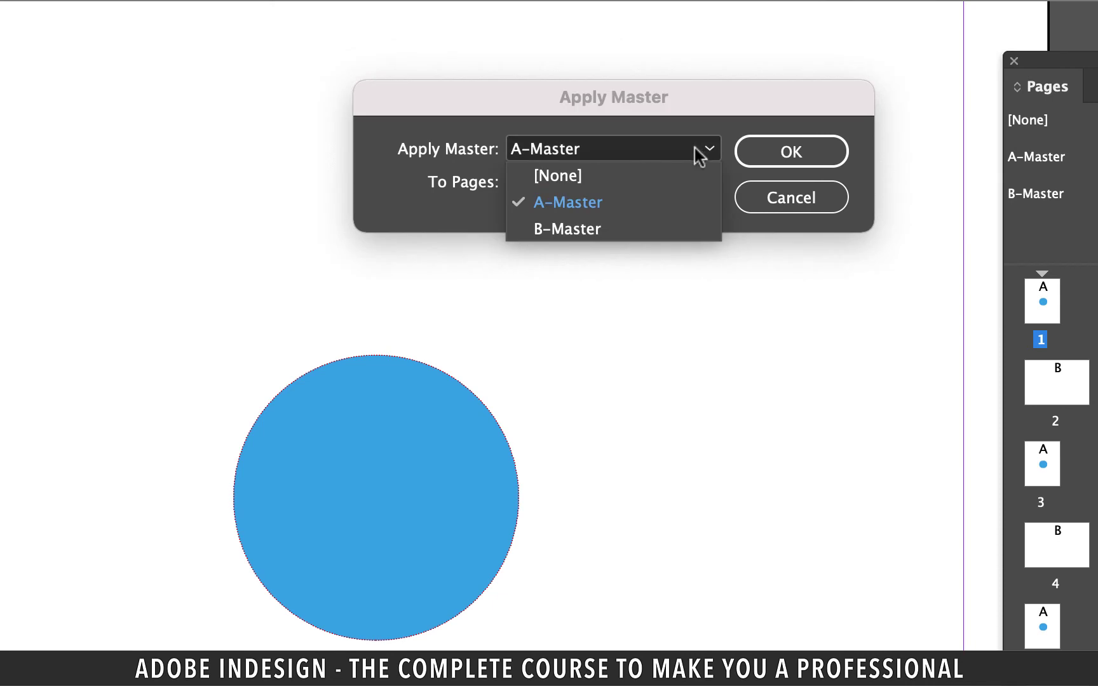
pyautogui.click(624, 230)
pyautogui.click(577, 182)
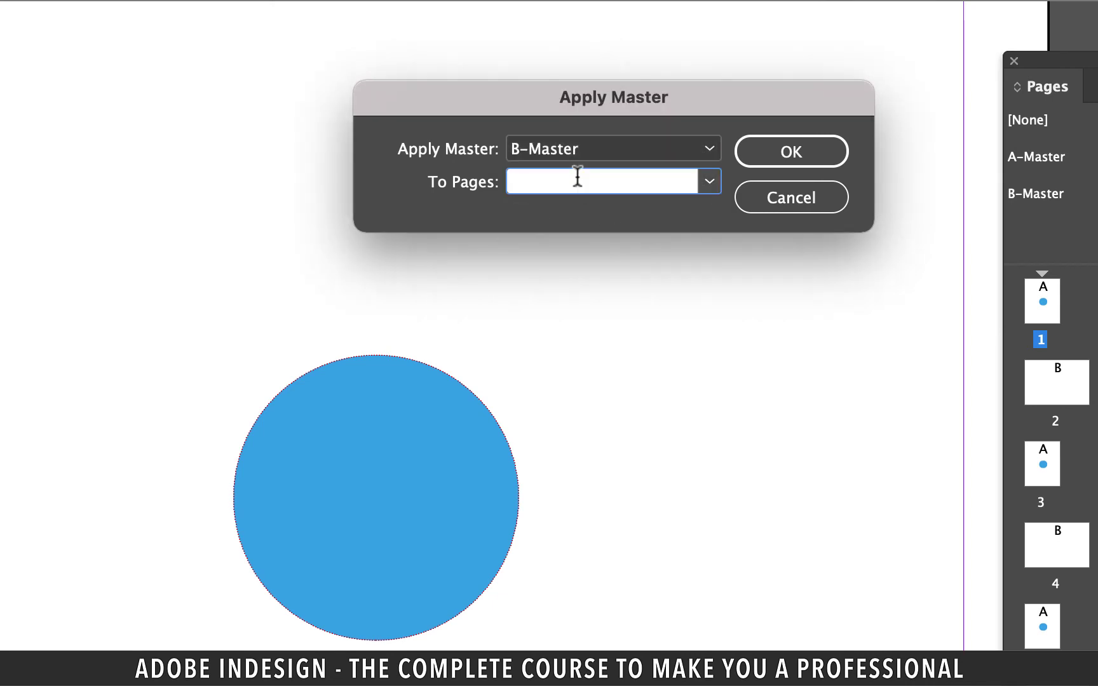
pyautogui.write('1-5')
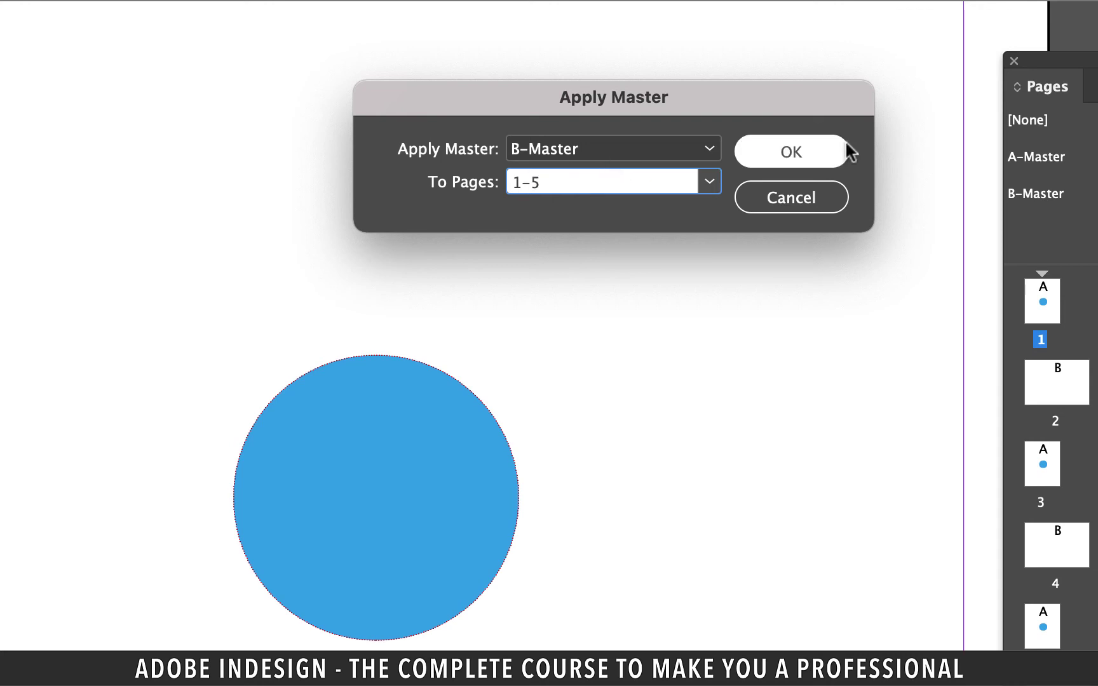
pyautogui.click(807, 151)
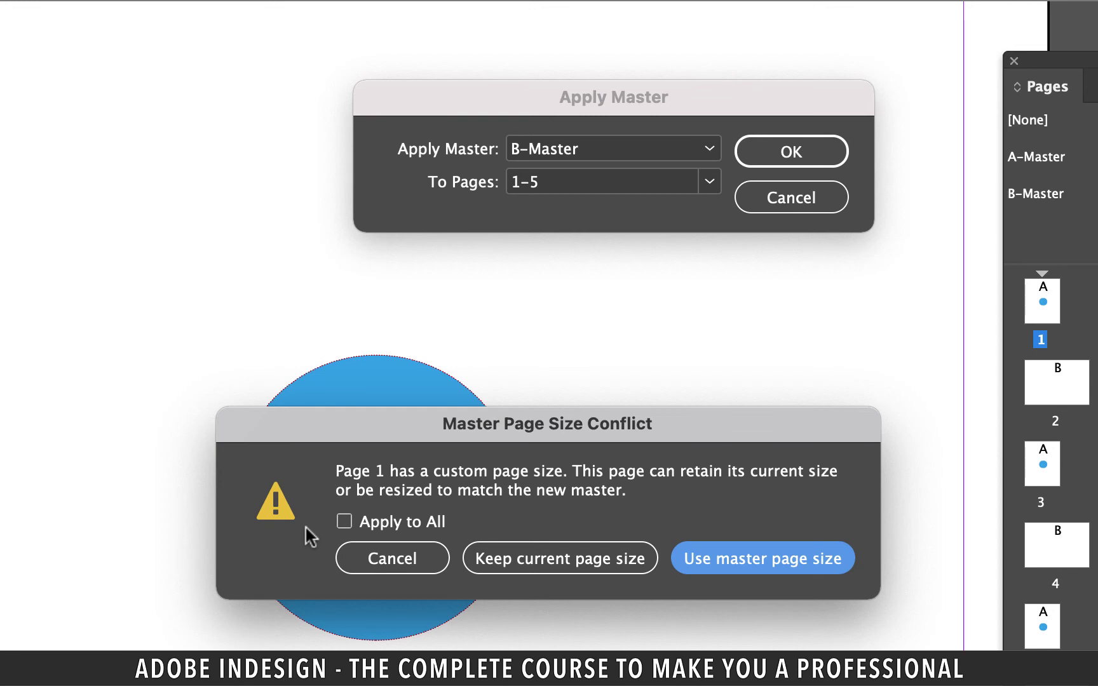
pyautogui.click(344, 522)
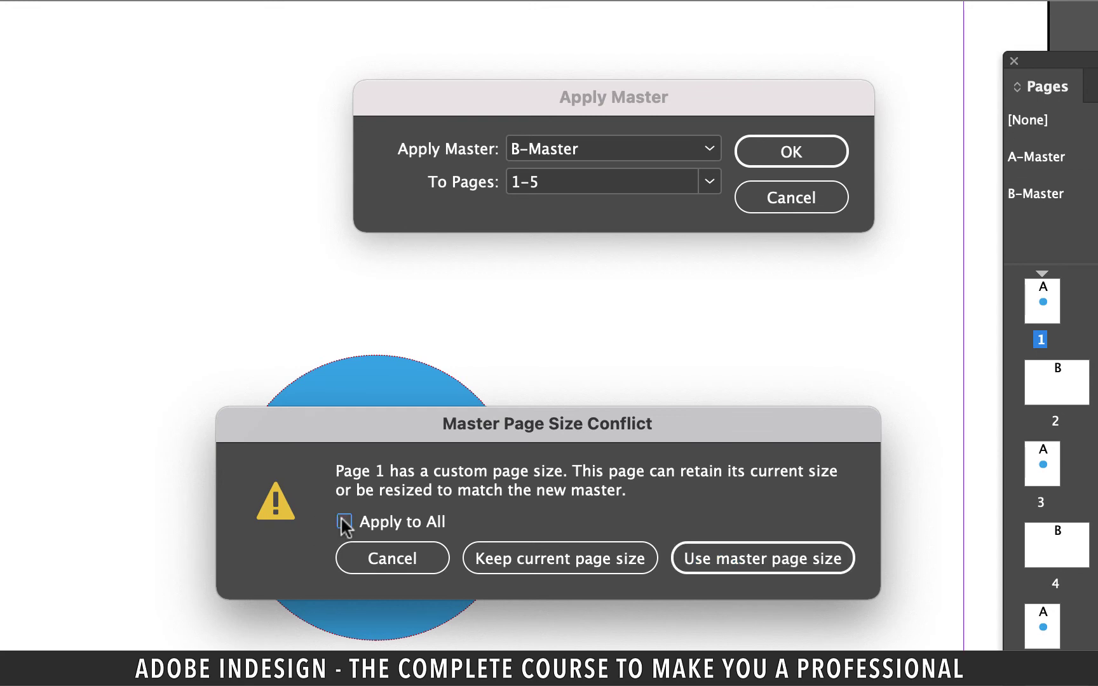
pyautogui.click(794, 561)
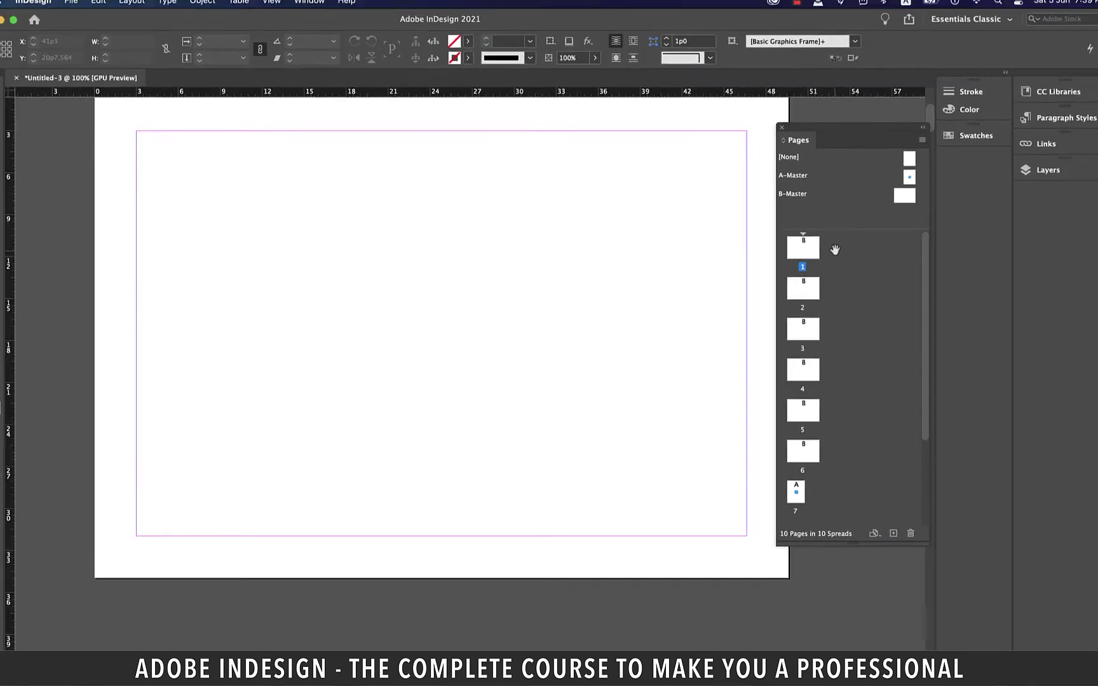
# - Apply A-Master to pages 6-10, using the master page size for all pages
pyautogui.scroll(-4, 836, 348)
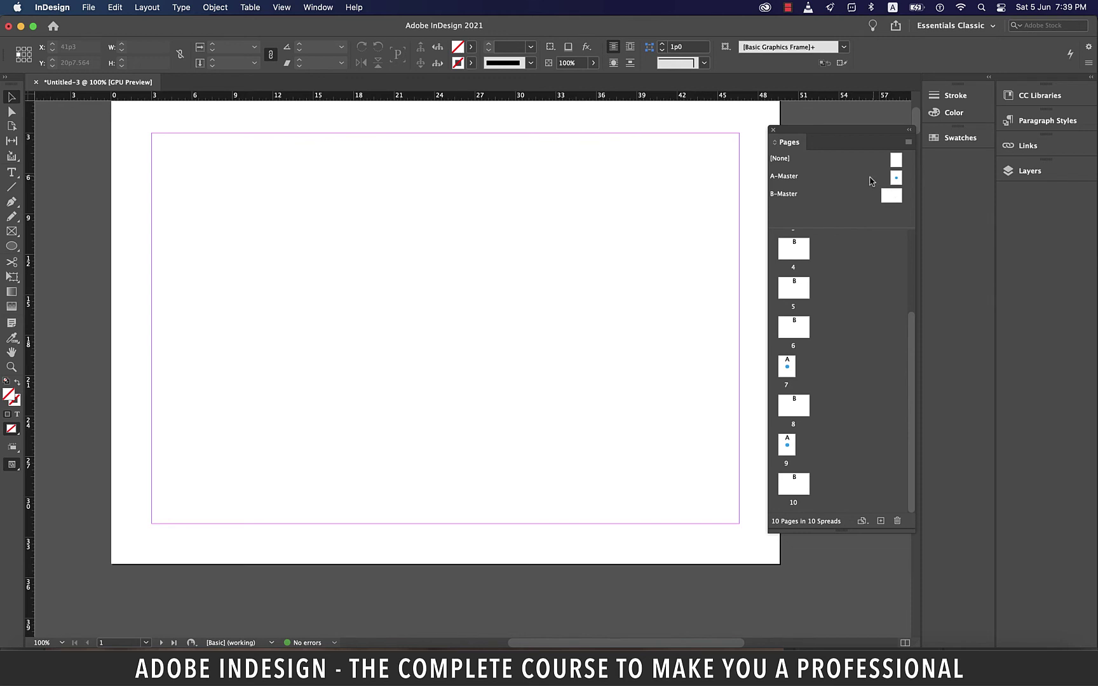
pyautogui.rightClick(870, 179)
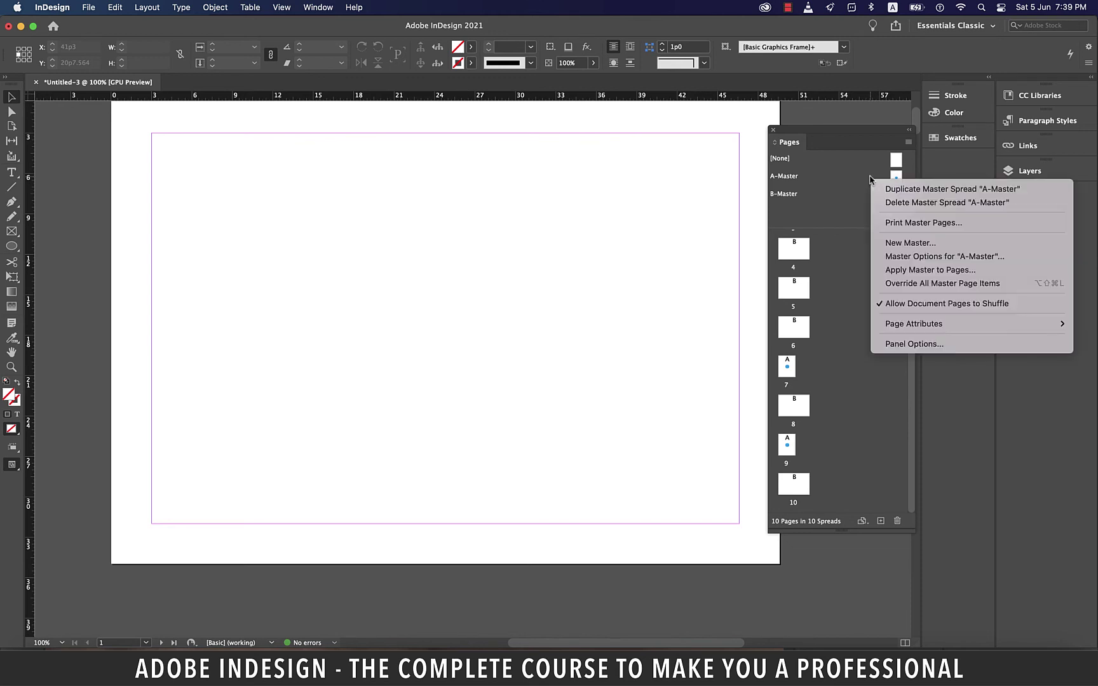
pyautogui.click(918, 271)
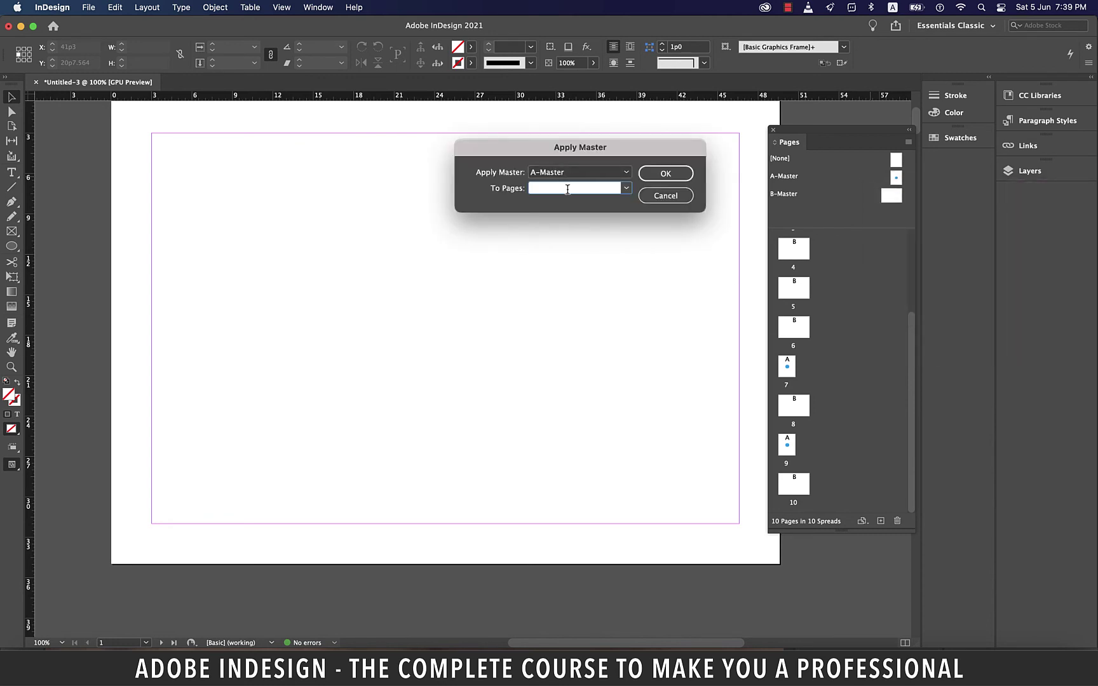
pyautogui.write('6-10')
pyautogui.click(673, 178)
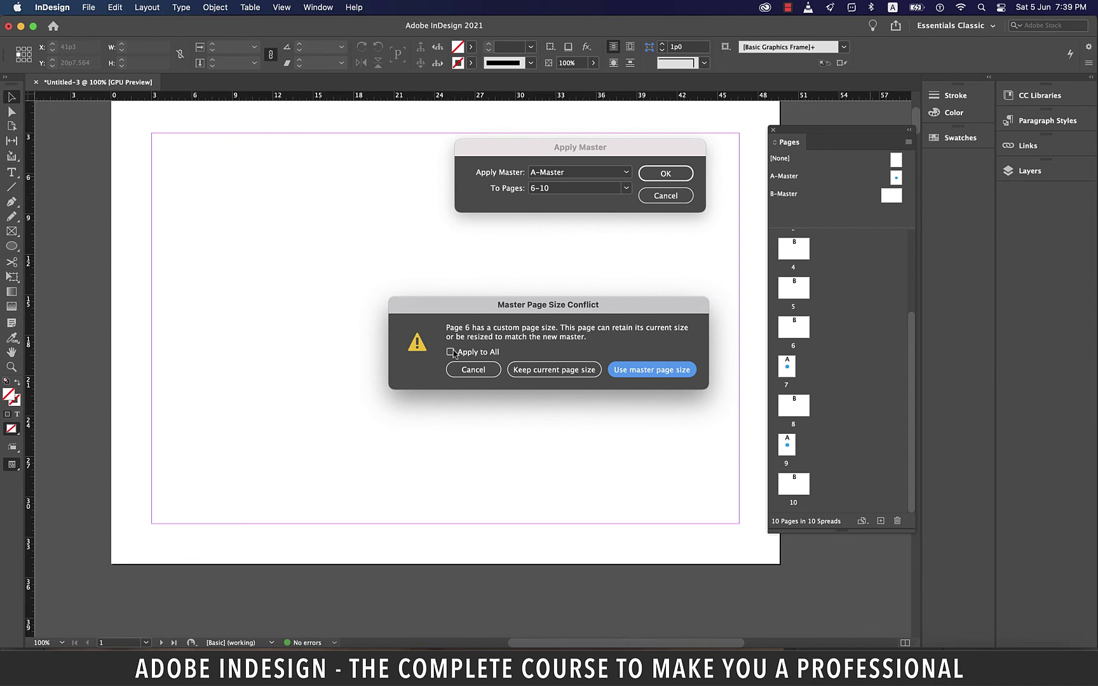
pyautogui.click(451, 352)
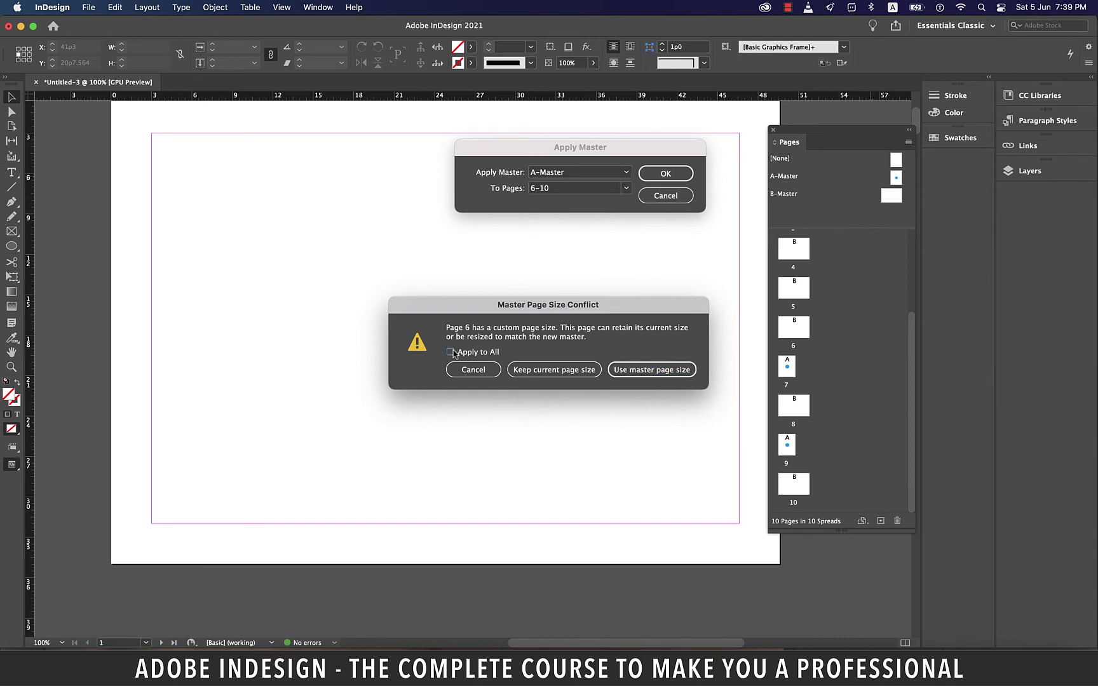
pyautogui.click(622, 374)
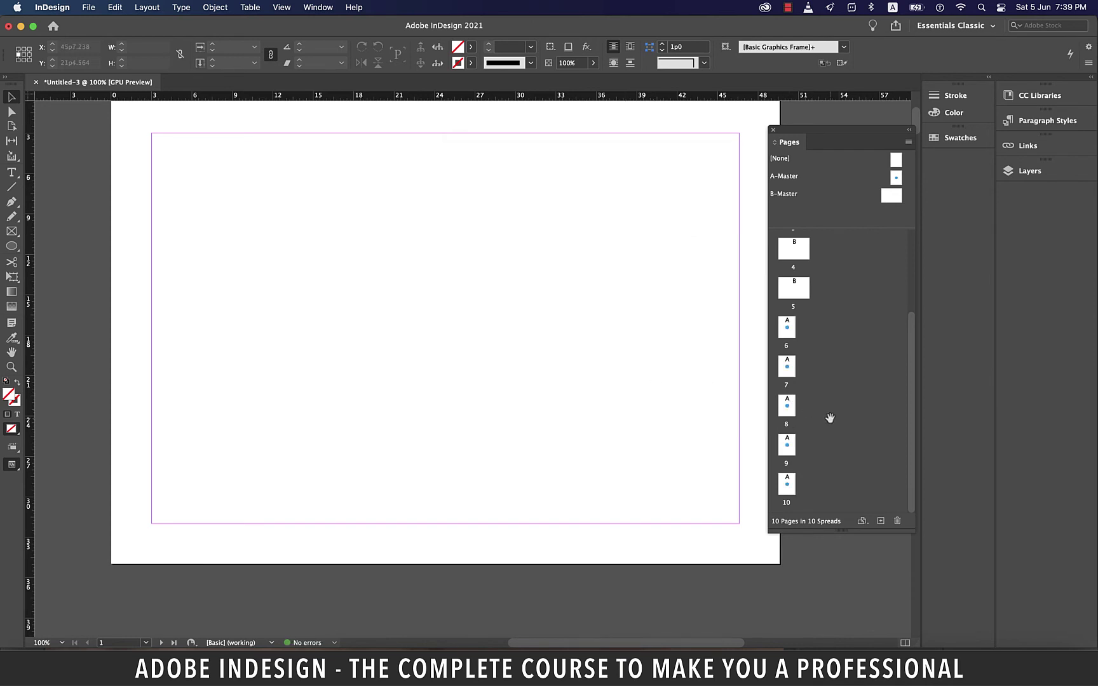
# - Select pages 6 and 9 to check which master they use
pyautogui.click(788, 327)
pyautogui.click(788, 452)
pyautogui.scroll(5, 832, 353)
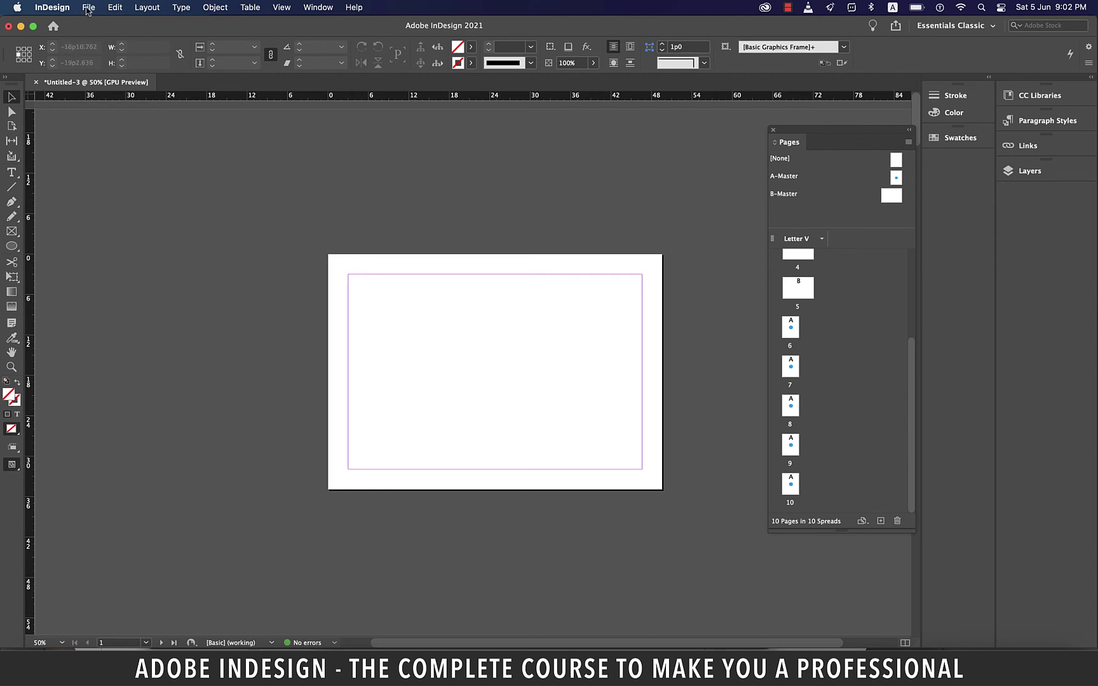
# - Start a new document and show the blank Print presets such as Letter and Legal
pyautogui.click(88, 8)
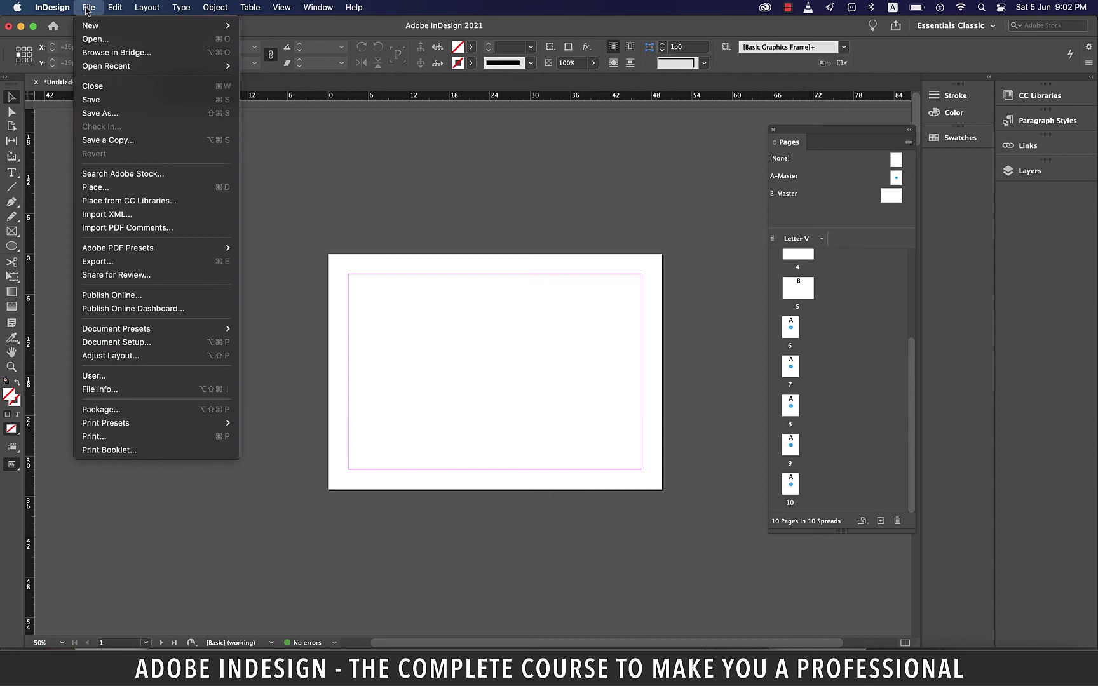
pyautogui.moveTo(209, 25)
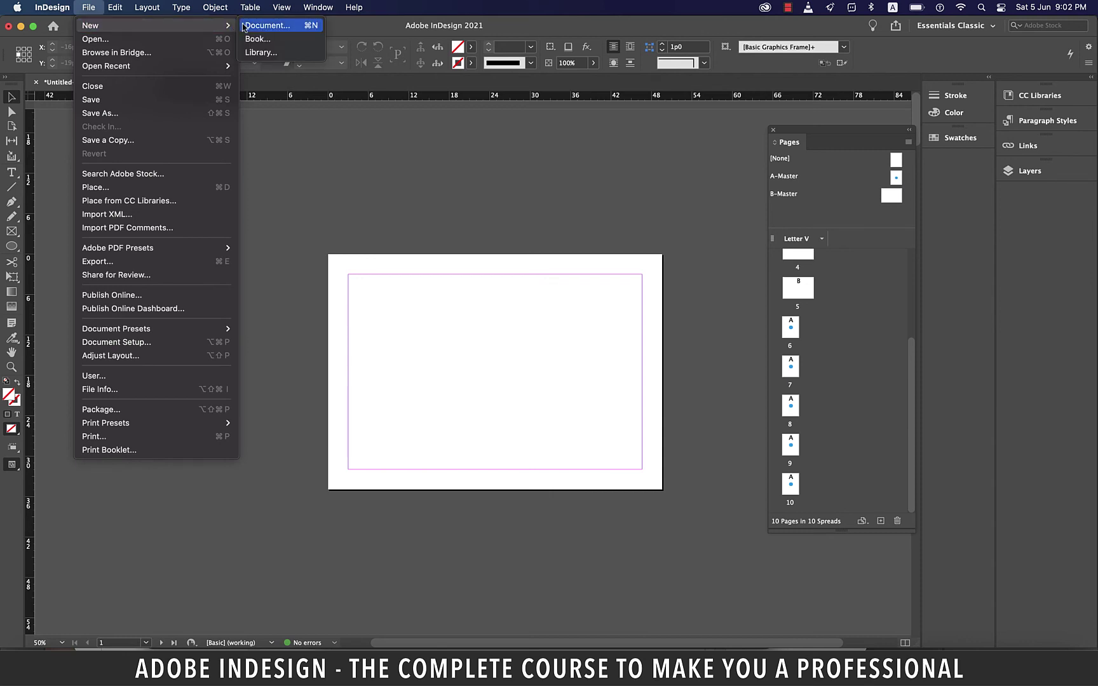
pyautogui.click(244, 26)
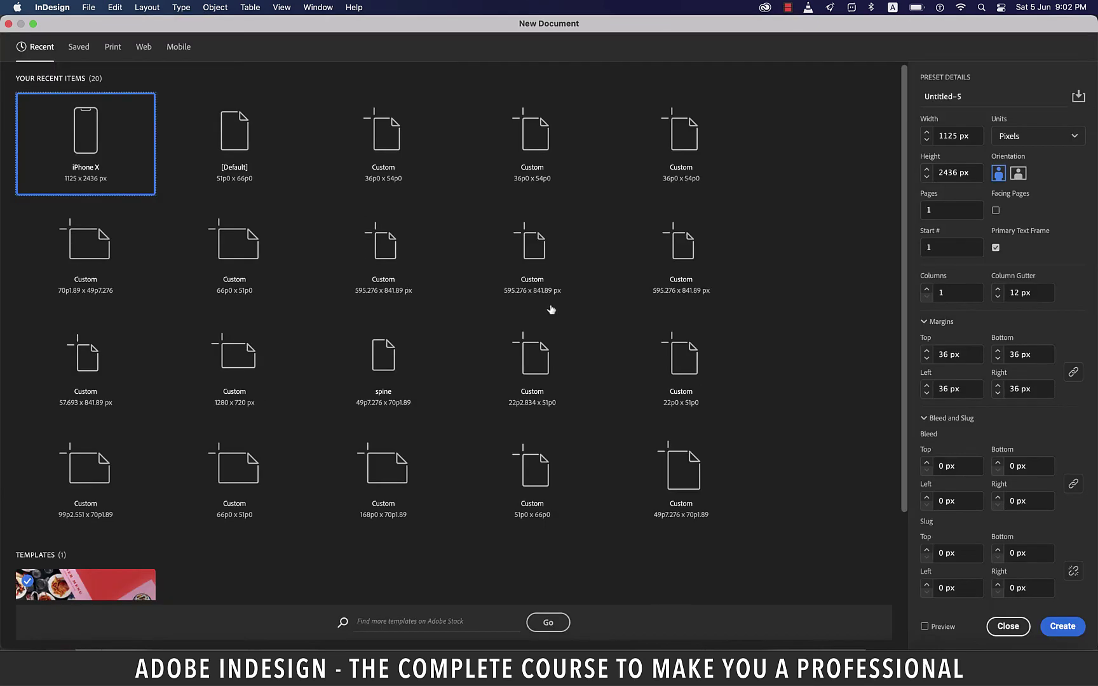
pyautogui.click(113, 47)
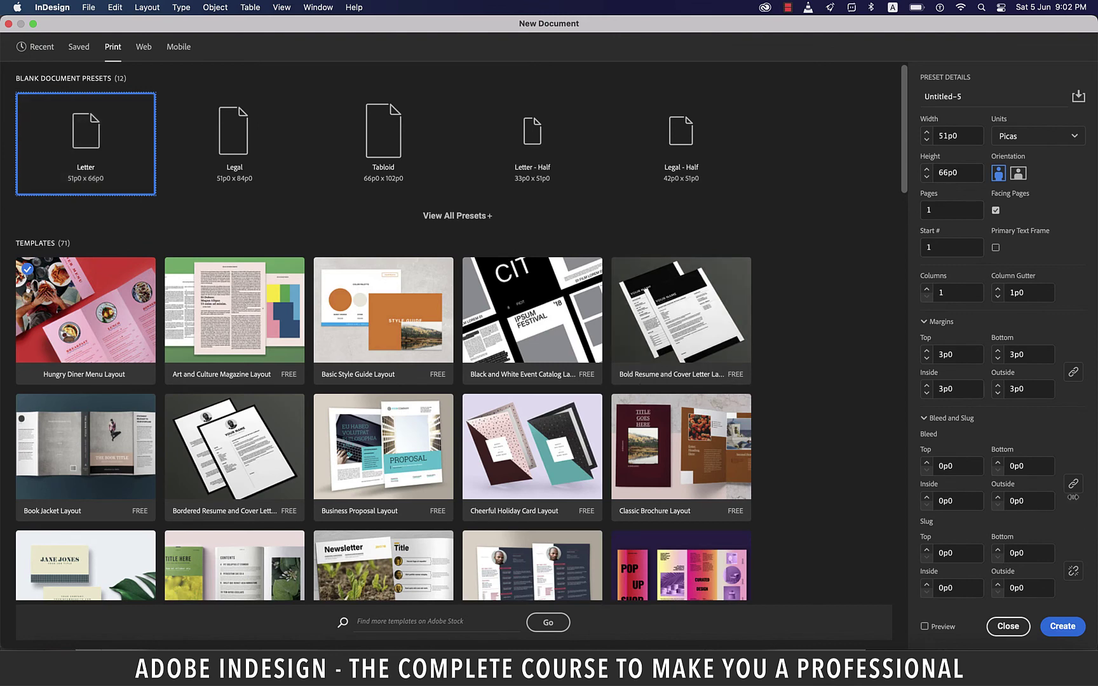
# - Change A-Master's options to prefix C with 1 page
pyautogui.click(1074, 628)
pyautogui.doubleClick(893, 179)
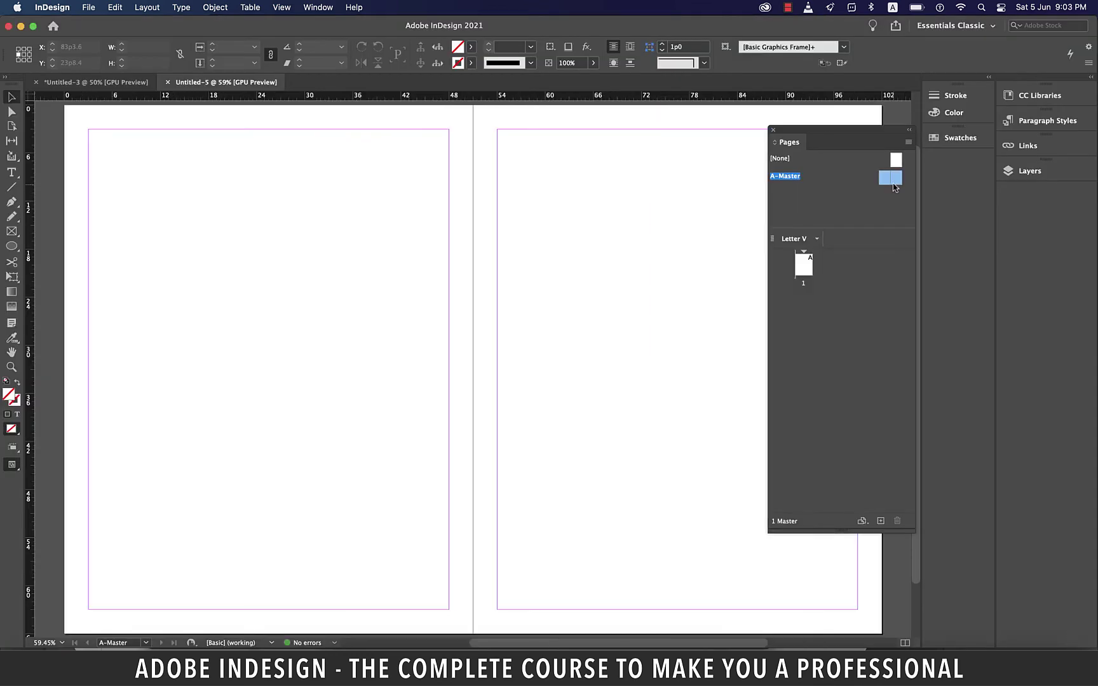
pyautogui.rightClick(895, 186)
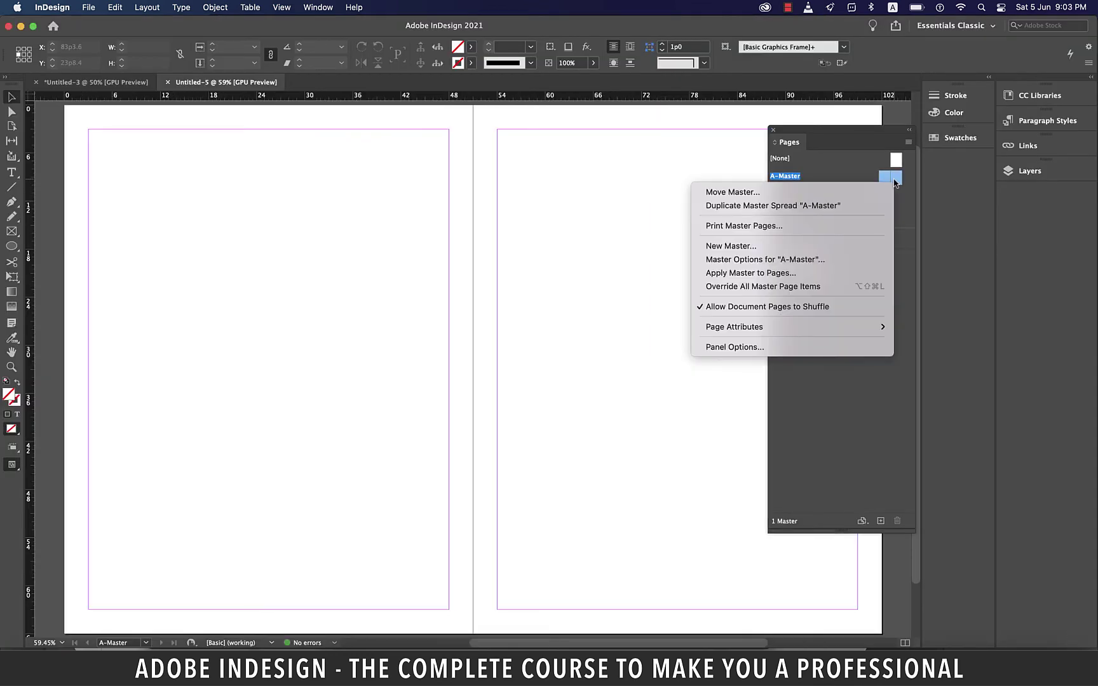
pyautogui.click(803, 260)
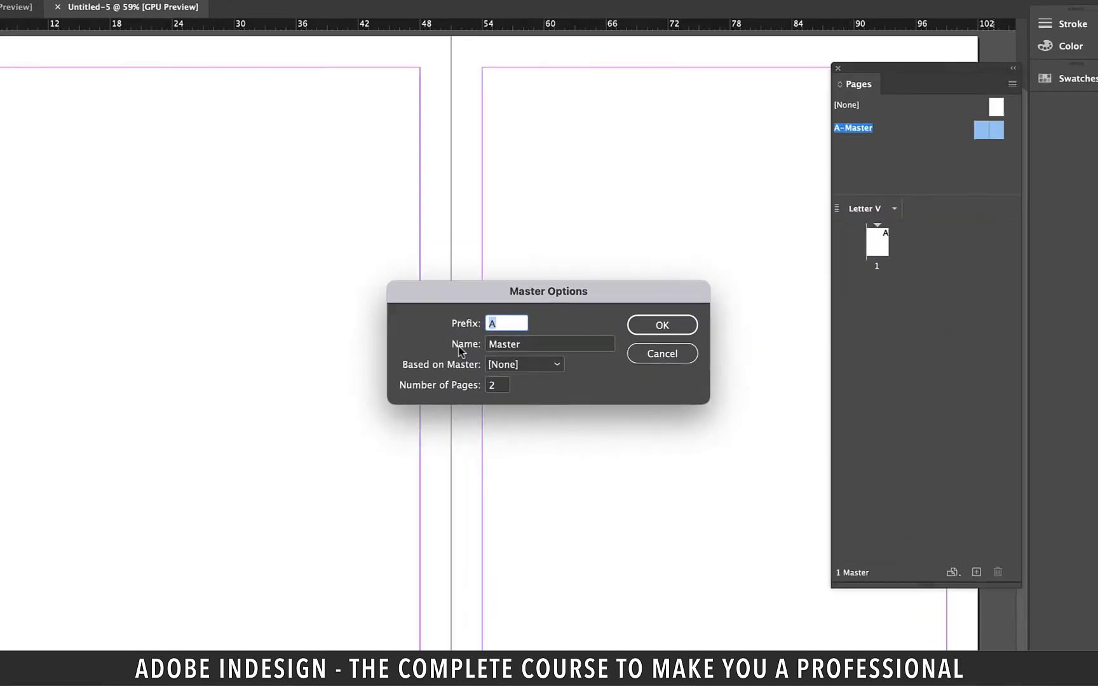
pyautogui.click(518, 329)
pyautogui.doubleClick(472, 311)
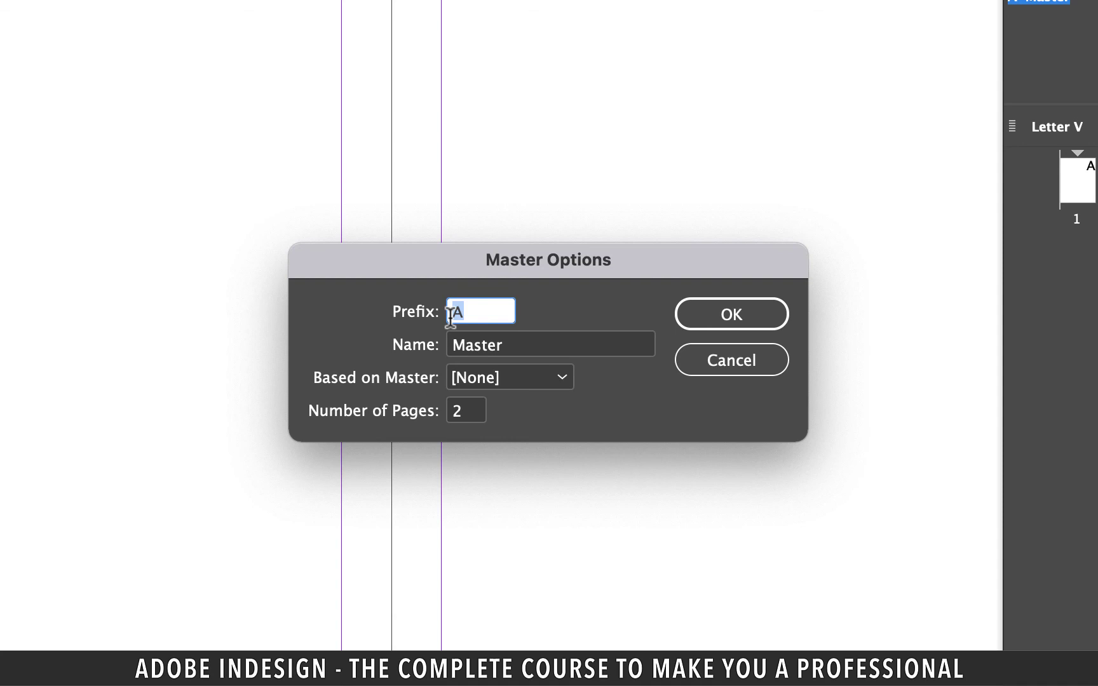
pyautogui.write('C')
pyautogui.click(473, 412)
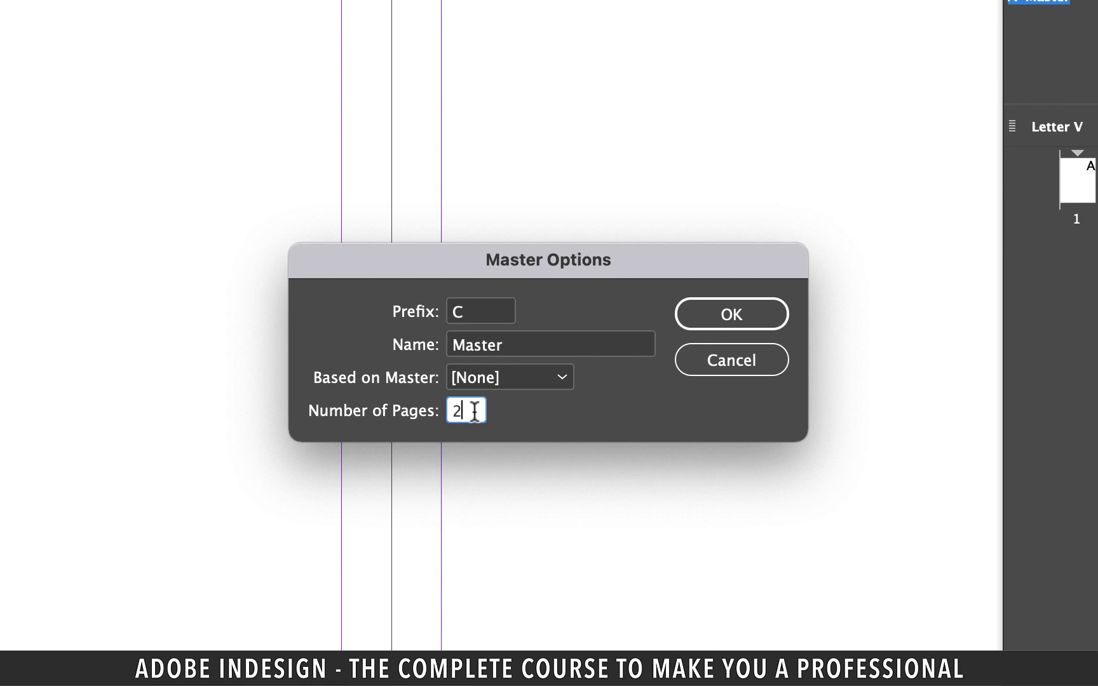
pyautogui.moveTo(473, 412); pyautogui.dragTo(436, 419)
pyautogui.write('1')
pyautogui.click(718, 313)
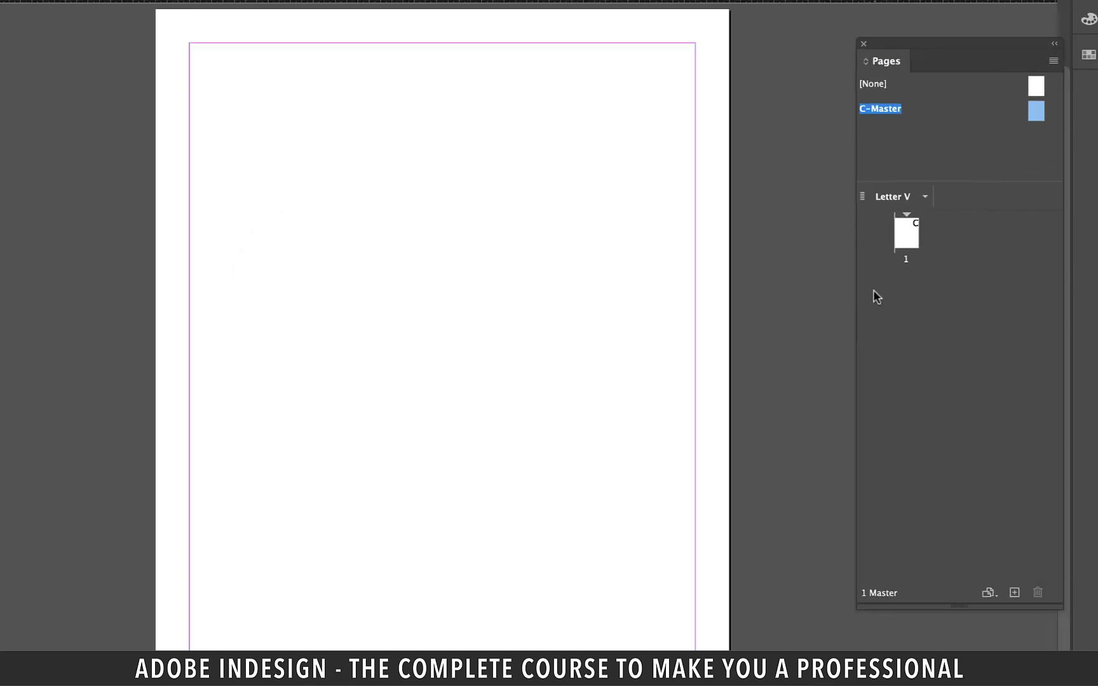
# - Create a new master with prefix D and 1 page
pyautogui.rightClick(1003, 146)
pyautogui.click(1055, 185)
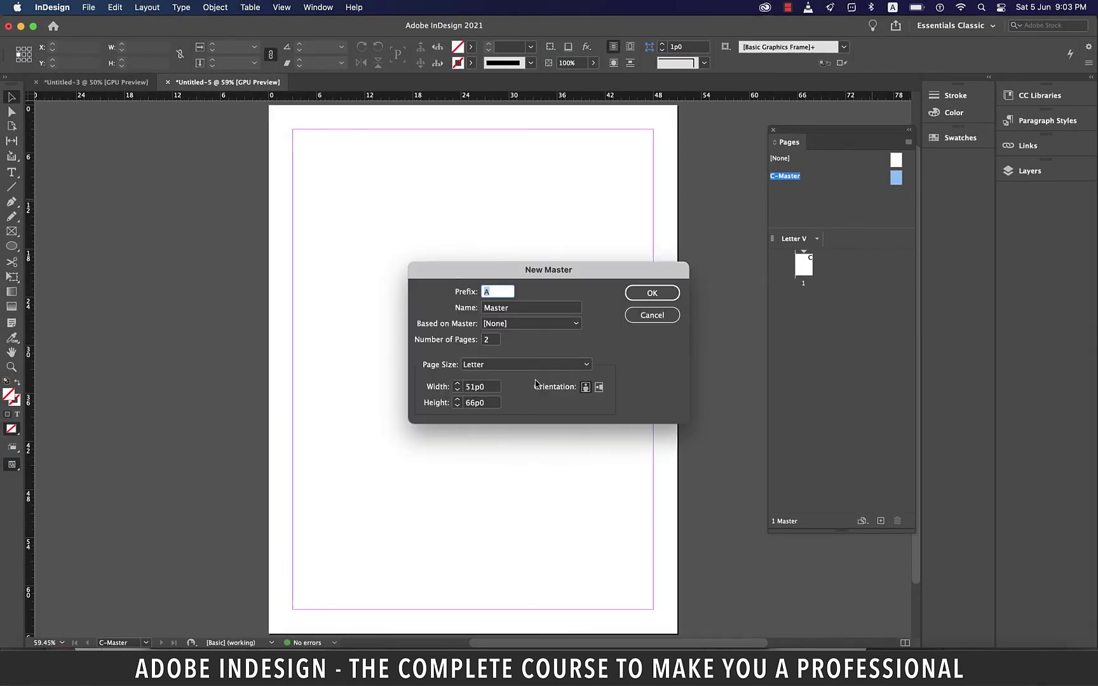
pyautogui.write('D')
pyautogui.doubleClick(490, 340)
pyautogui.write('1')
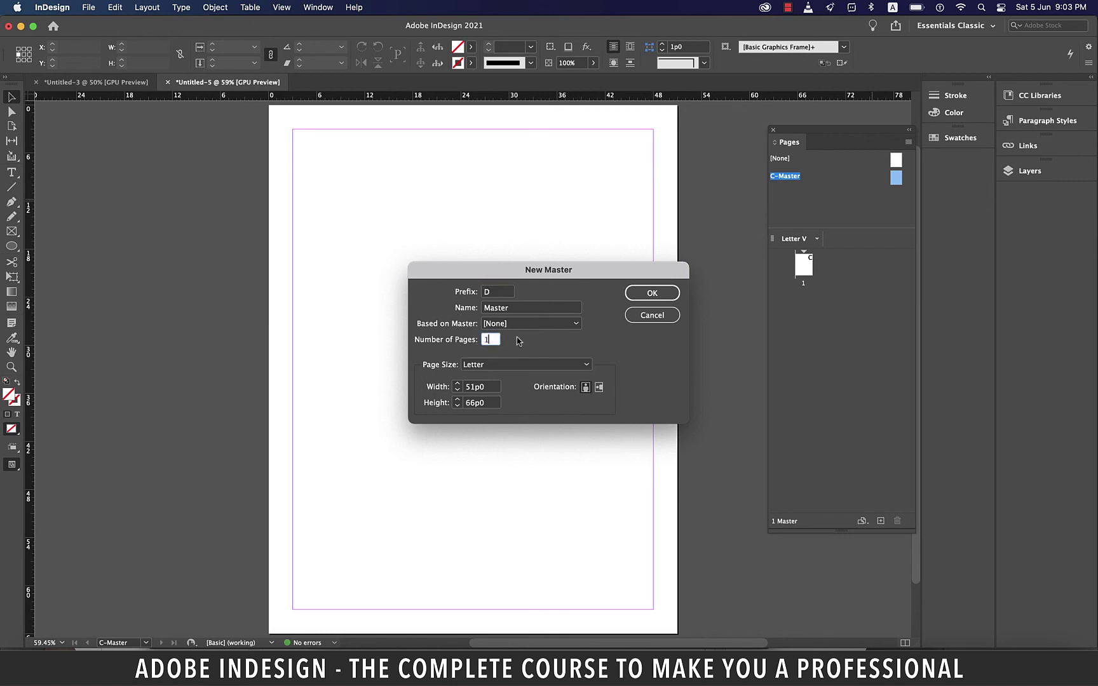
pyautogui.click(643, 291)
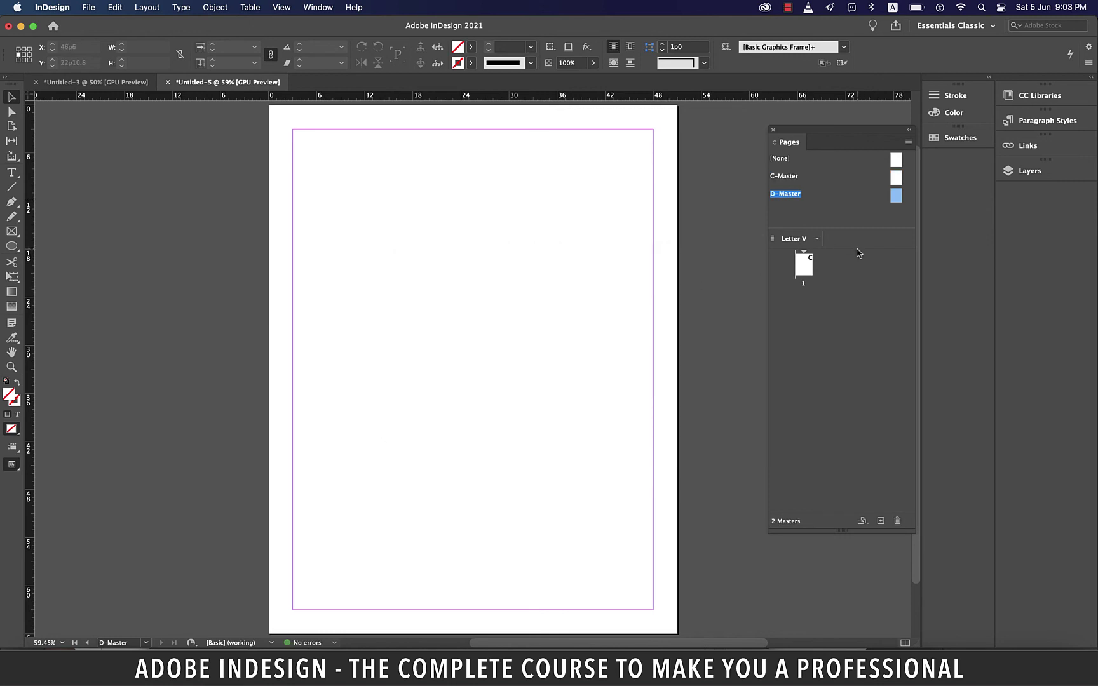
# - On C-Master, draw a text frame and fill it with placeholder text
pyautogui.doubleClick(901, 178)
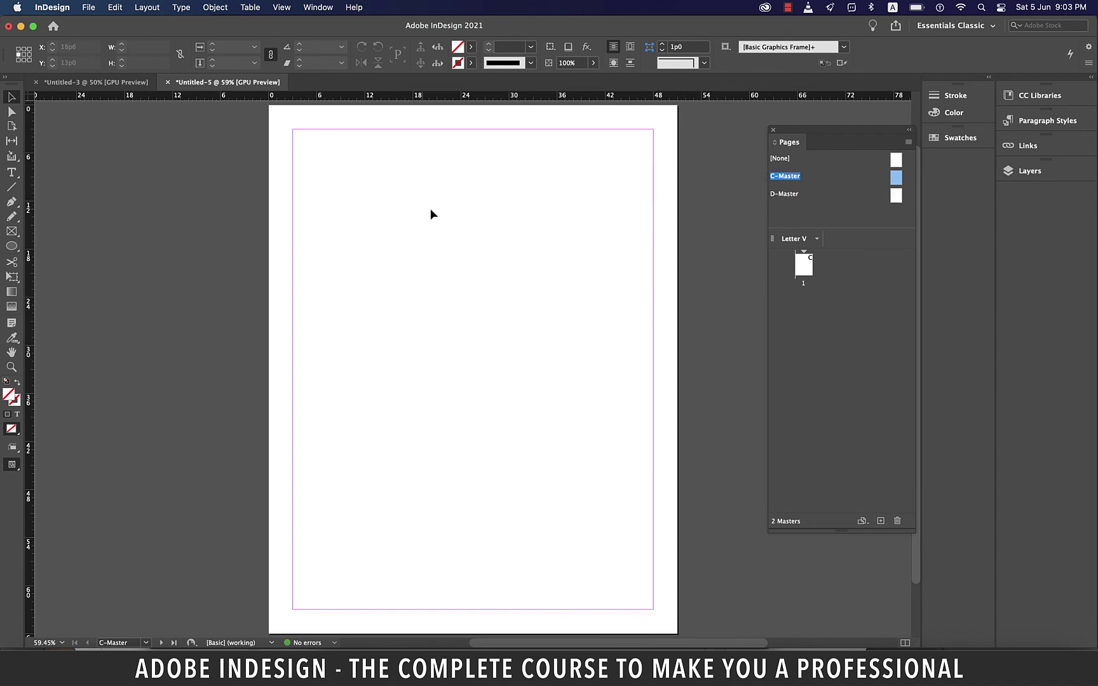
pyautogui.press('t')
pyautogui.moveTo(369, 147); pyautogui.dragTo(589, 474)
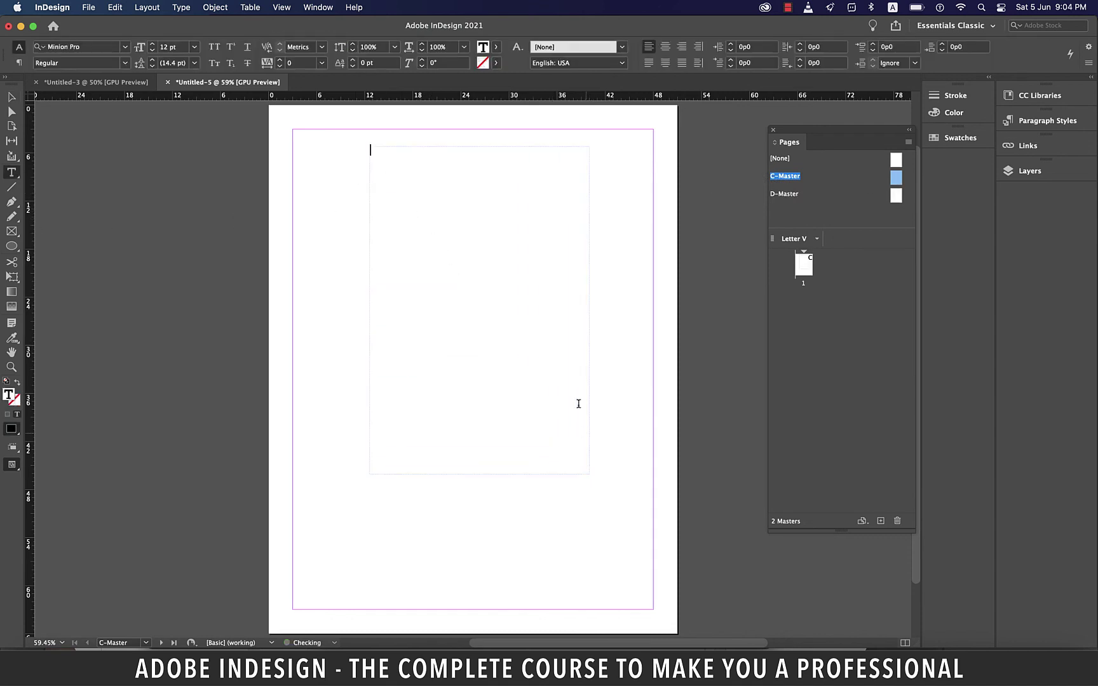
pyautogui.rightClick(509, 318)
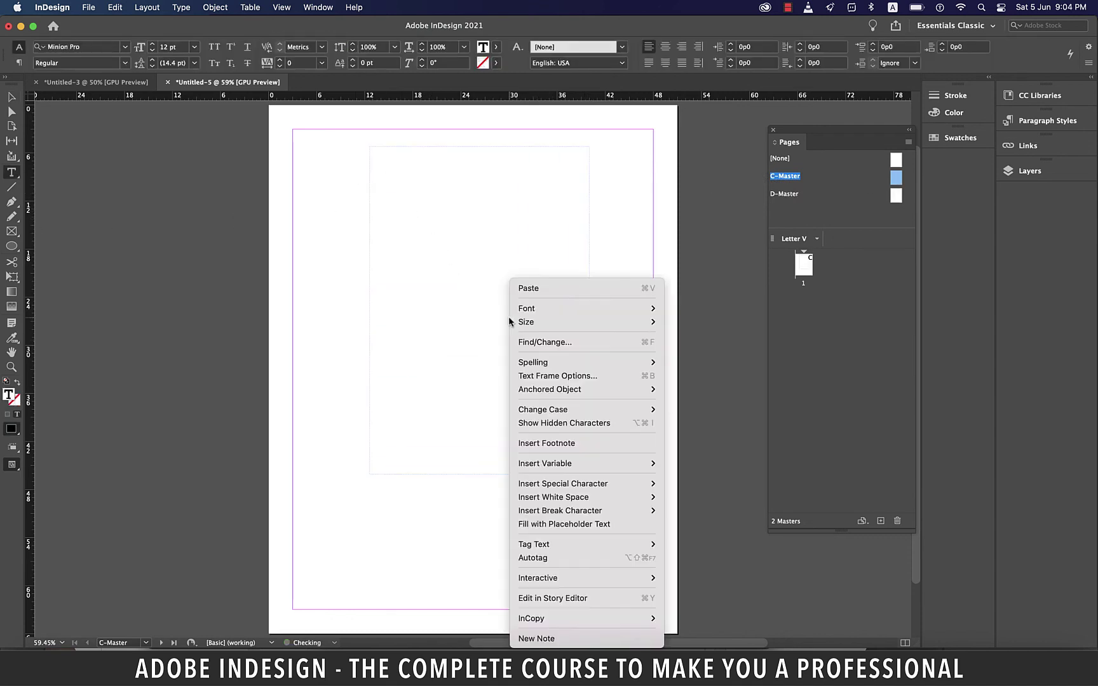
pyautogui.click(589, 522)
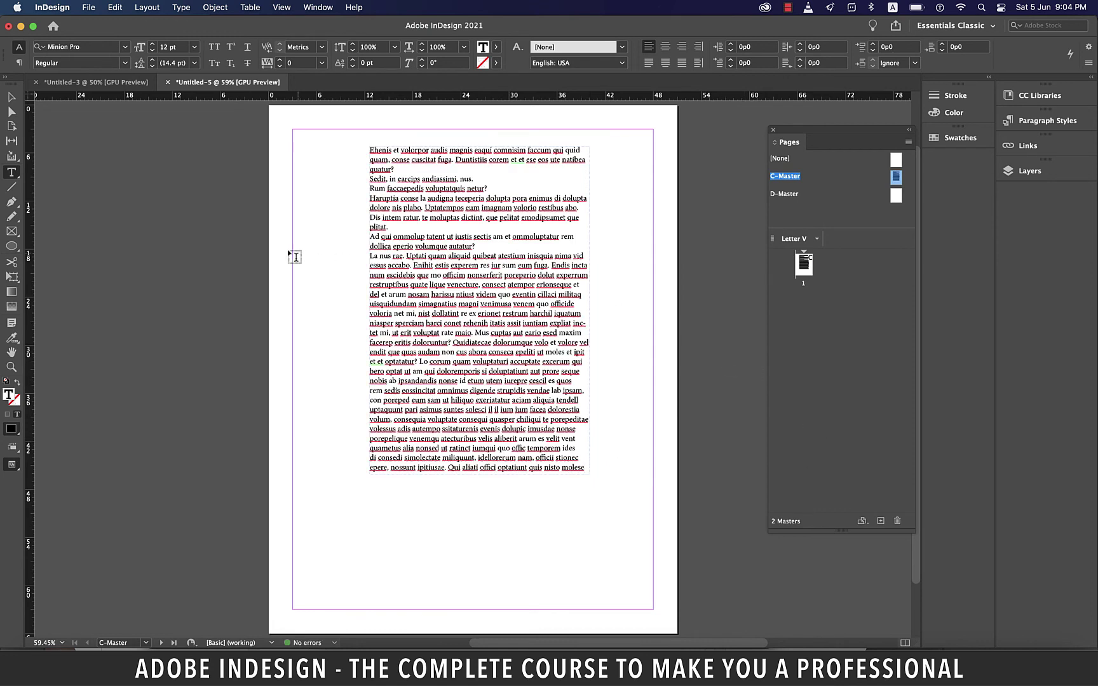
# - Draw a dark red hexagon on D-Master and save the document as demo.indd
pyautogui.doubleClick(785, 194)
pyautogui.press('l')
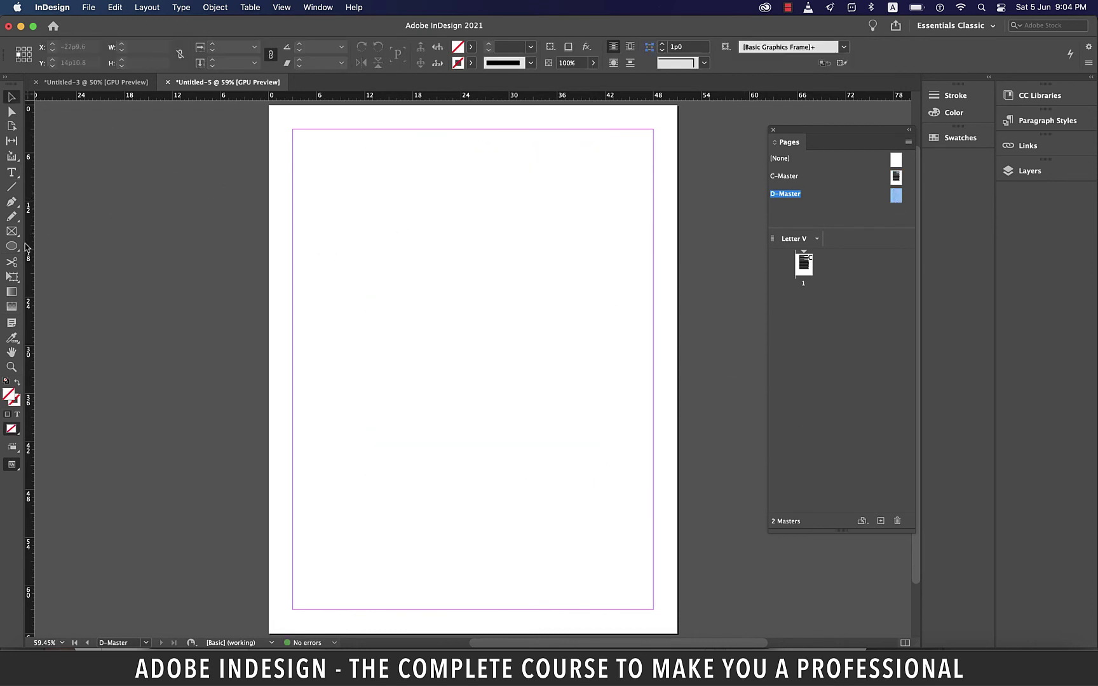
pyautogui.moveTo(375, 202)
pyautogui.mouseDown()
pyautogui.moveTo(497, 385)
pyautogui.moveTo(600, 438)
pyautogui.moveTo(614, 433)
pyautogui.mouseUp()
pyautogui.click(471, 47)
pyautogui.click(360, 179)
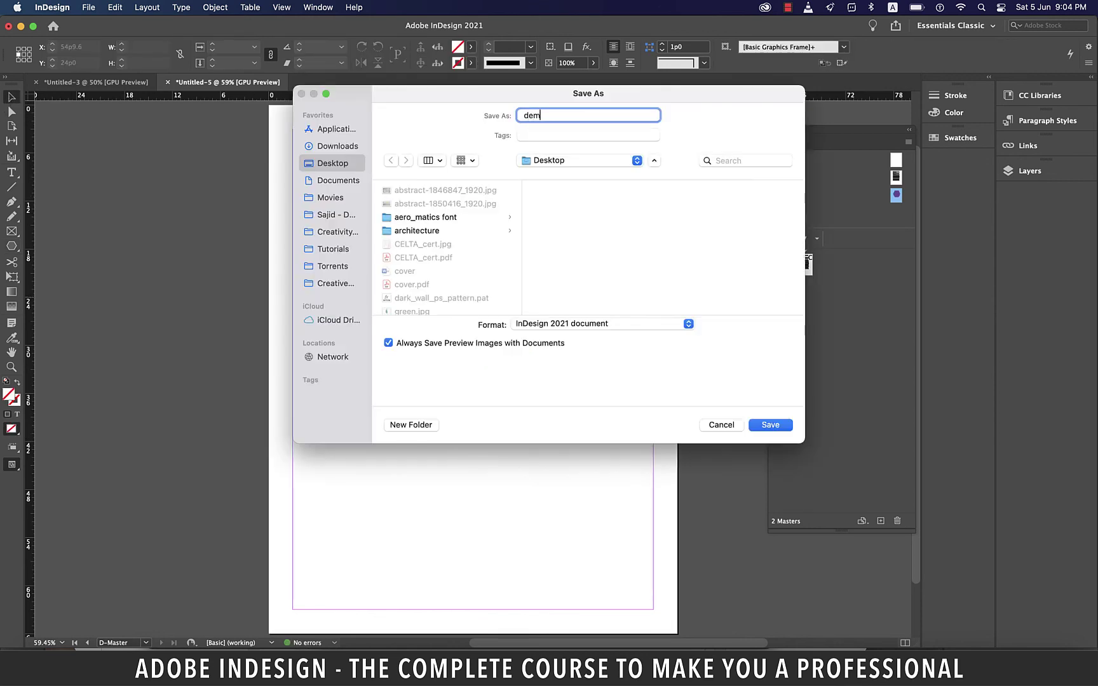
pyautogui.write('o')
pyautogui.click(770, 425)
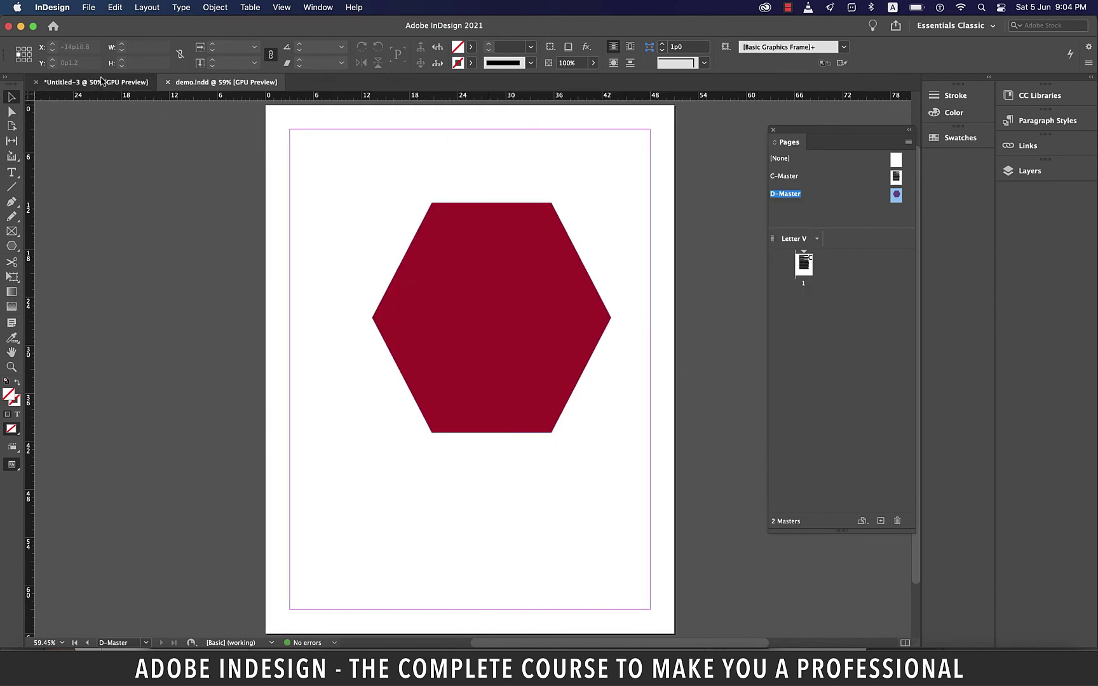
# - Close demo.indd and load its master pages into the 10-page Untitled-3 document
pyautogui.click(147, 83)
pyautogui.click(168, 83)
pyautogui.click(908, 143)
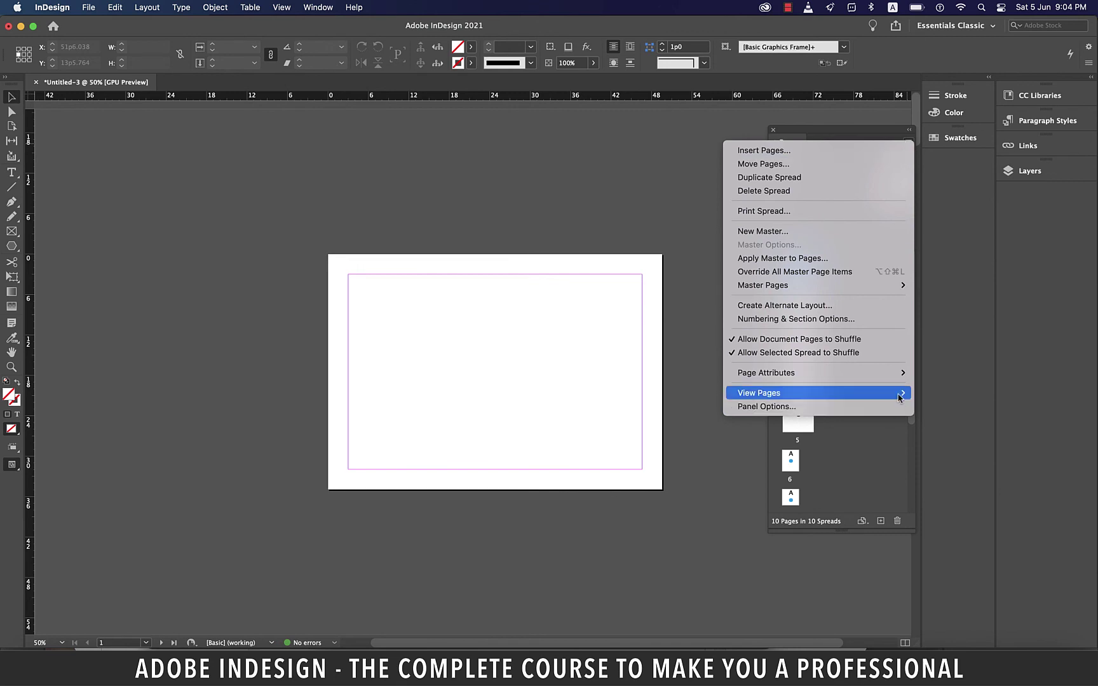
pyautogui.moveTo(894, 291)
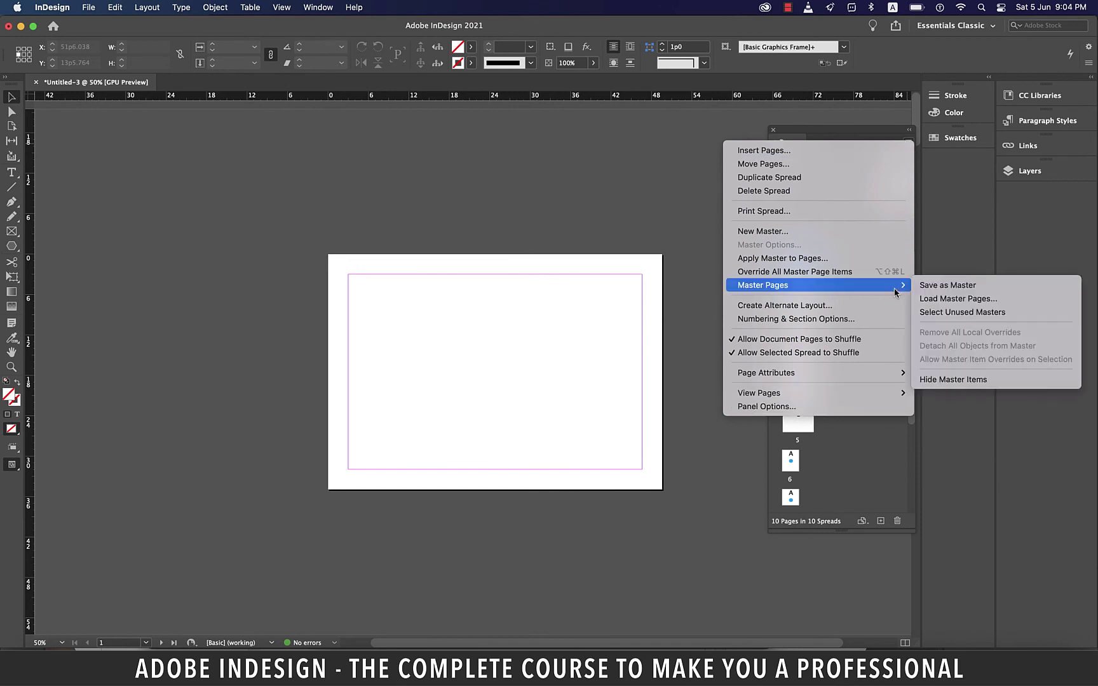
pyautogui.click(960, 299)
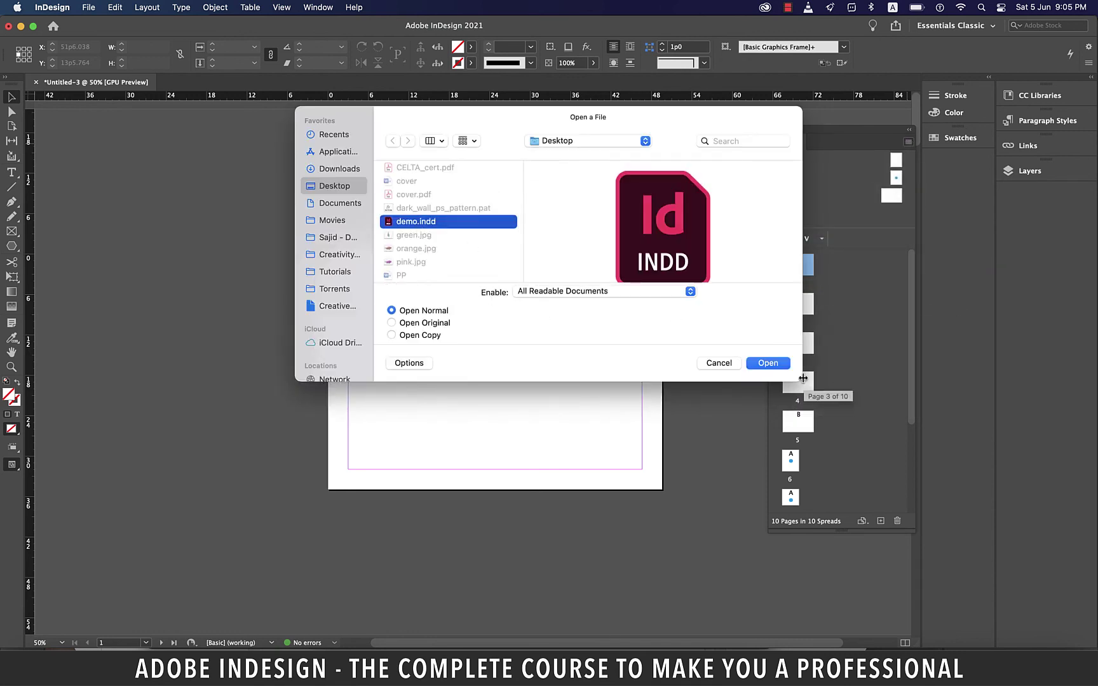
pyautogui.click(768, 362)
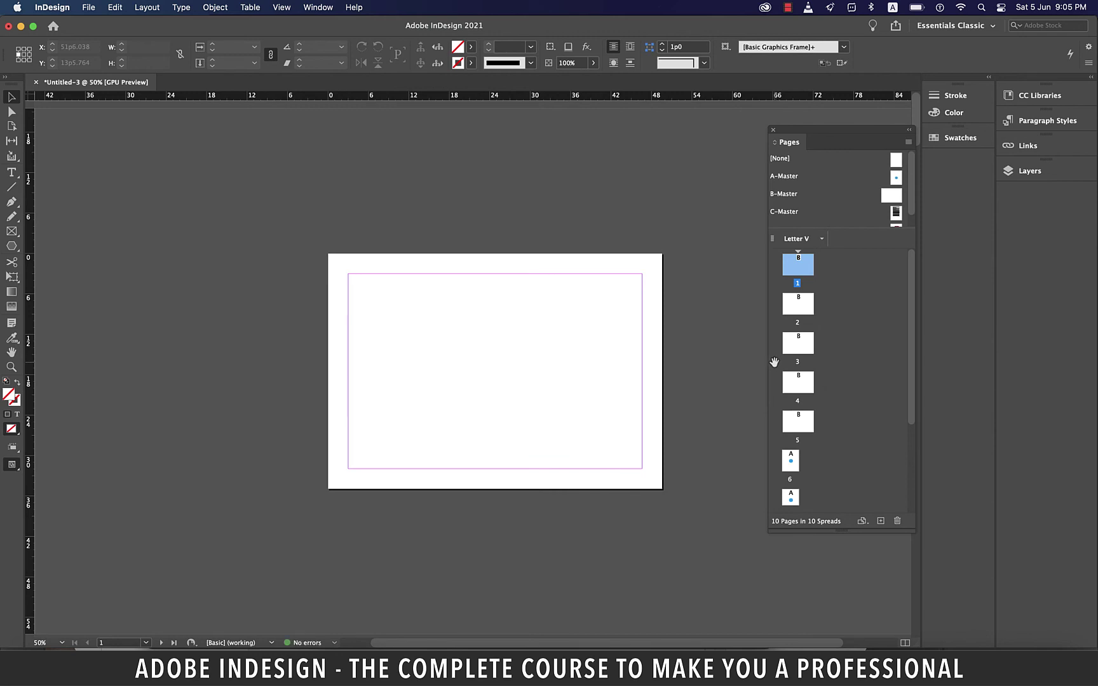
# - Apply C-Master to page 2, resizing it to the master page size
pyautogui.scroll(-1, 821, 186)
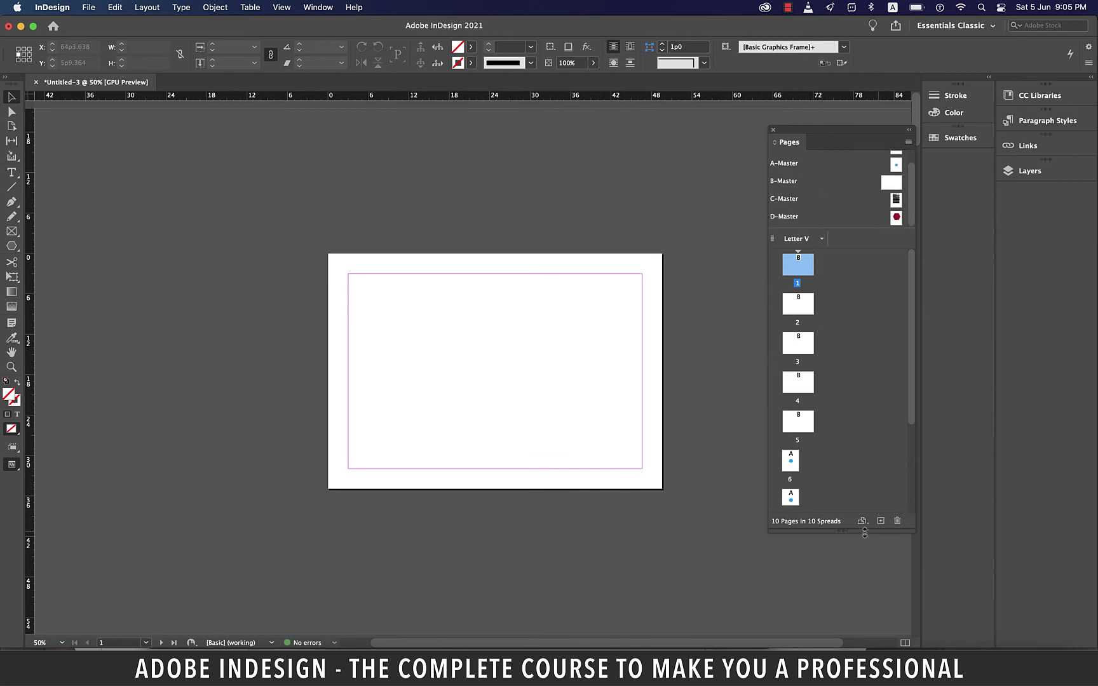
pyautogui.moveTo(864, 532); pyautogui.dragTo(864, 566)
pyautogui.moveTo(896, 200); pyautogui.dragTo(804, 304)
pyautogui.click(648, 370)
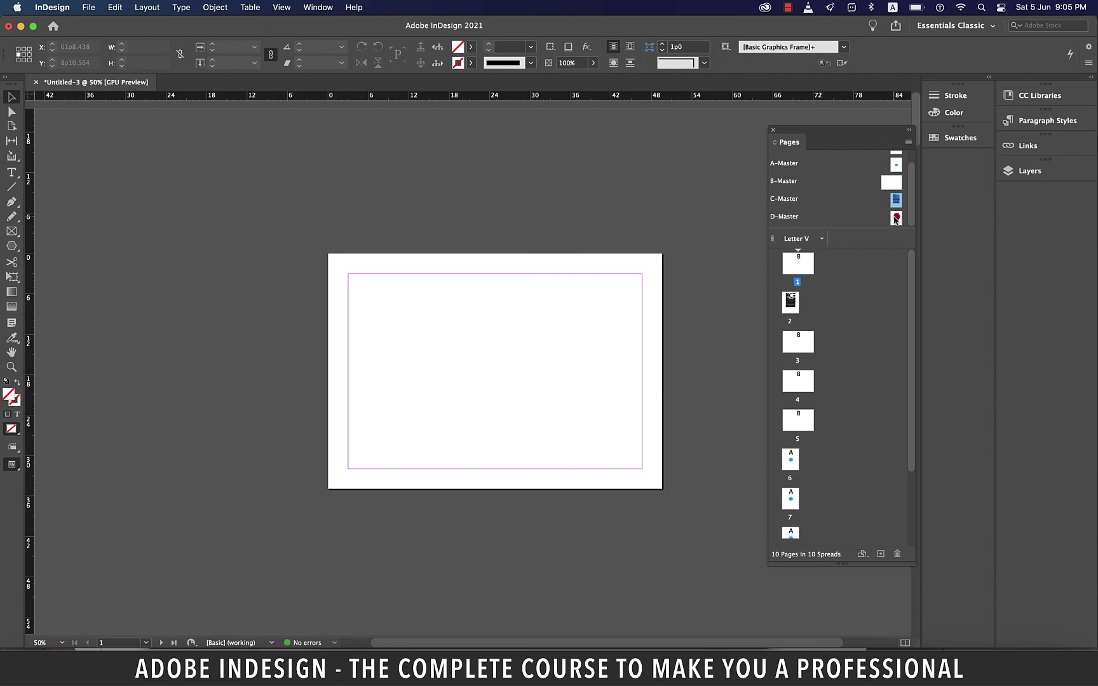
# - Apply D-Master to page 3, resizing it to the master page size
pyautogui.click(896, 220)
pyautogui.moveTo(863, 328); pyautogui.dragTo(792, 351)
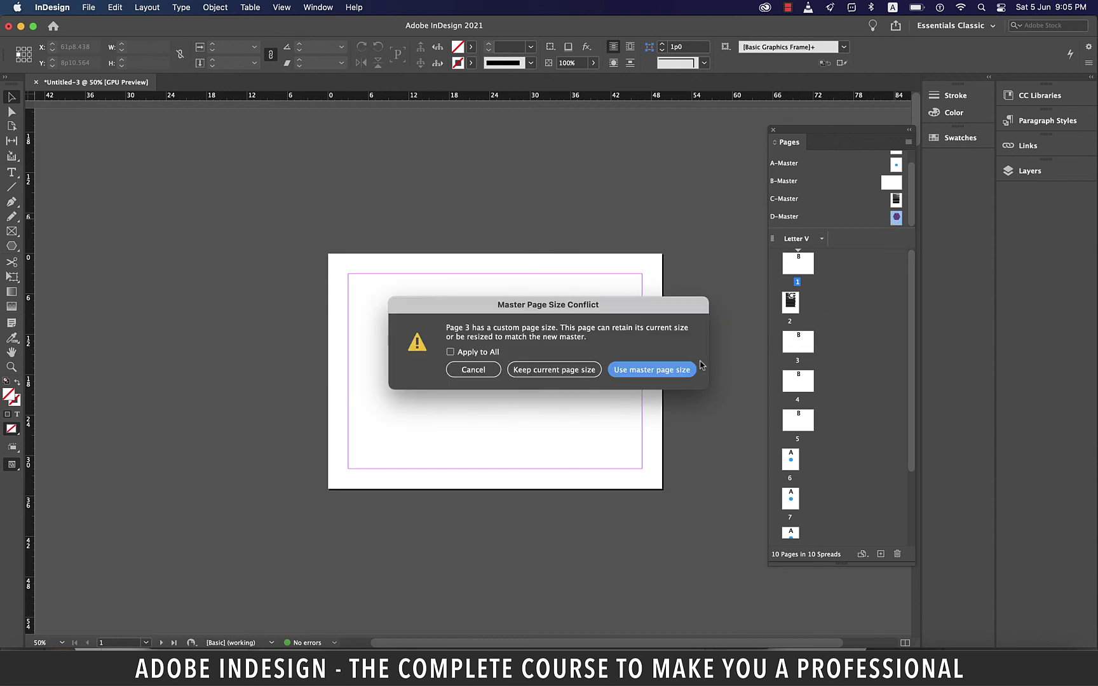
pyautogui.click(667, 368)
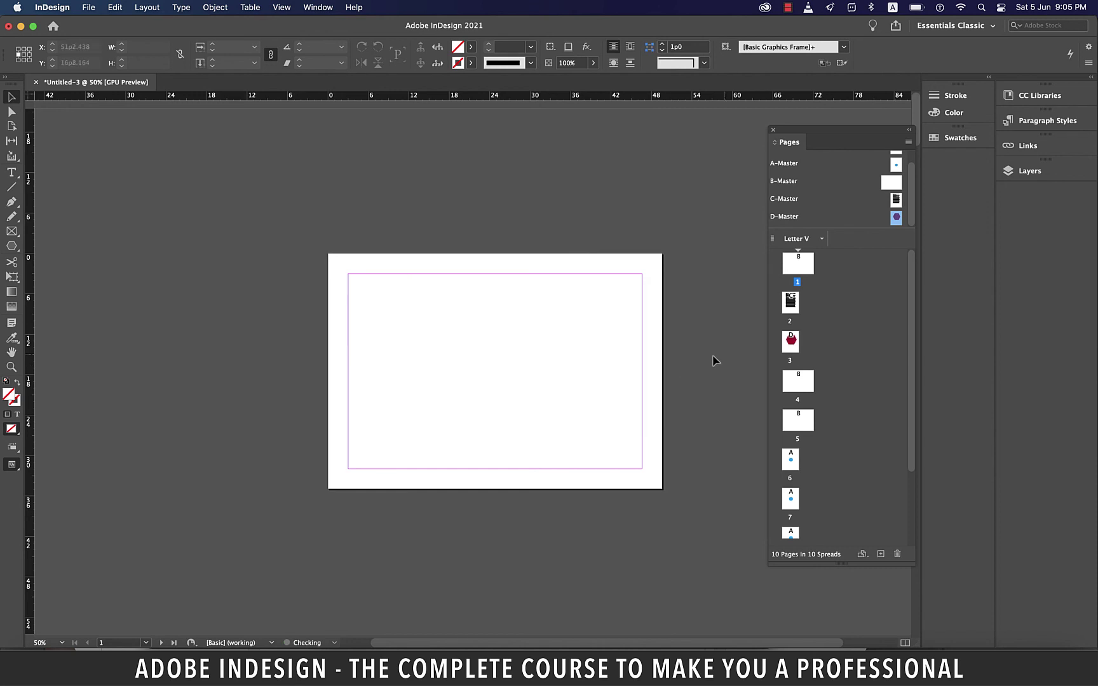
# - View page 2's placeholder text, then page 3 with its red hexagon
pyautogui.doubleClick(791, 305)
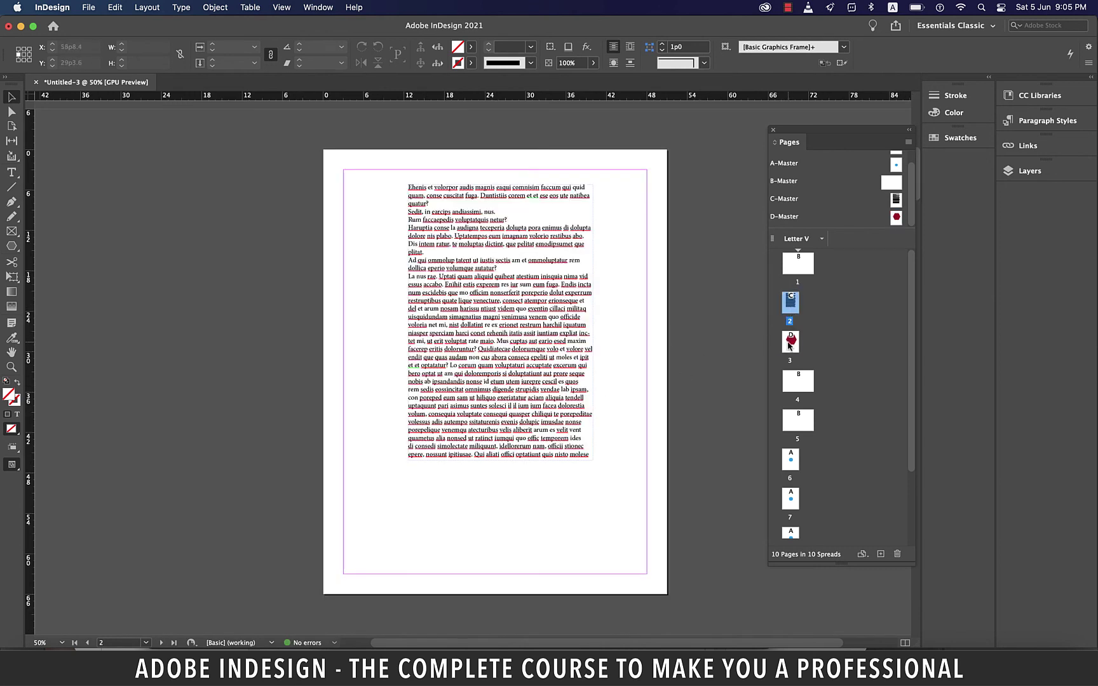
pyautogui.doubleClick(790, 343)
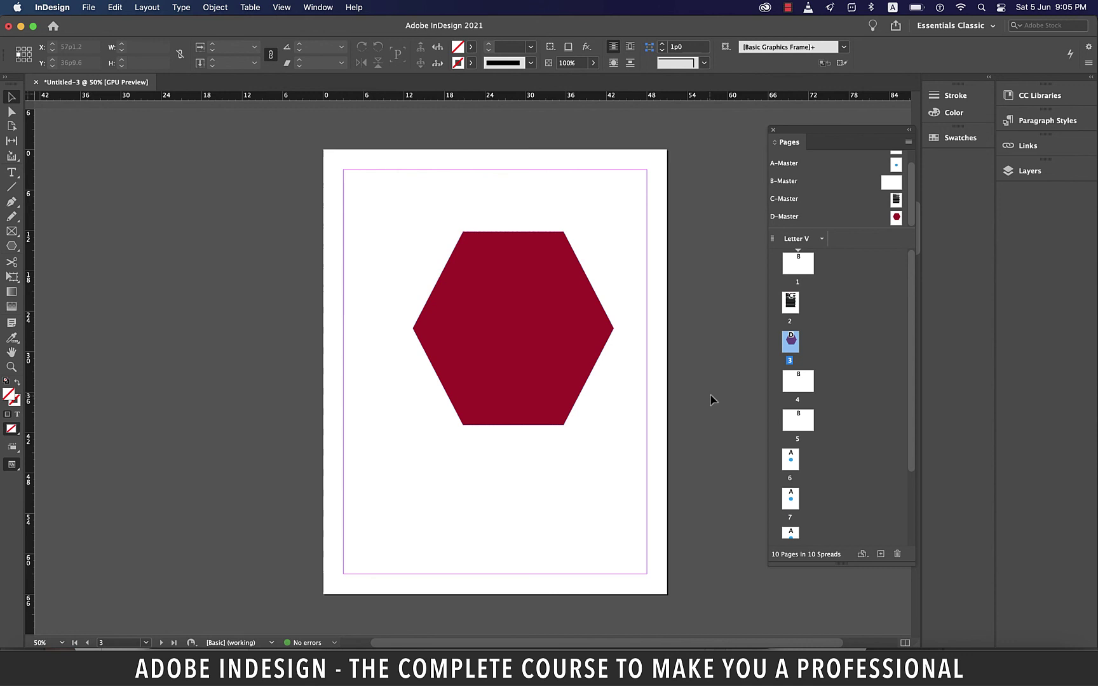